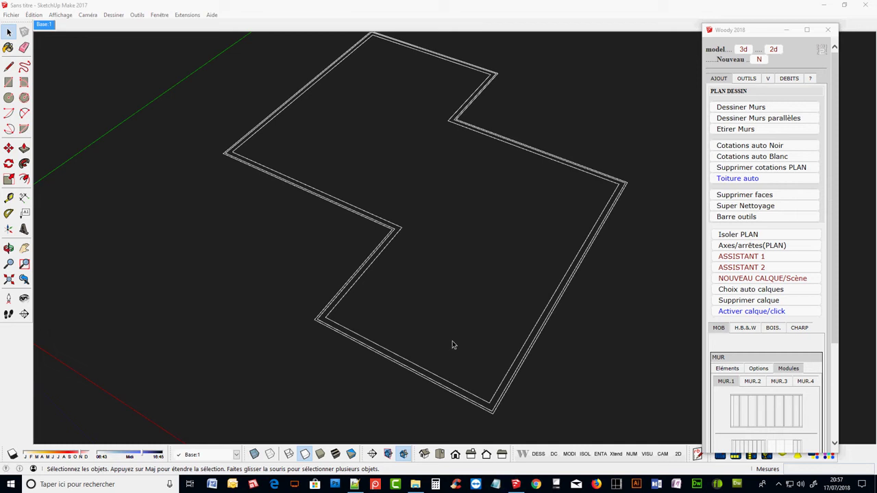
# Isolate the PLAN layer, preview white automatic dimensions, then delete the plan dimensions.
pyautogui.scroll(1, 450, 345)
pyautogui.scroll(1, 388, 348)
pyautogui.scroll(2, 391, 384)
pyautogui.scroll(2, 391, 385)
pyautogui.scroll(-3, 391, 385)
pyautogui.moveTo(391, 385); pyautogui.dragTo(466, 379, button='middle')
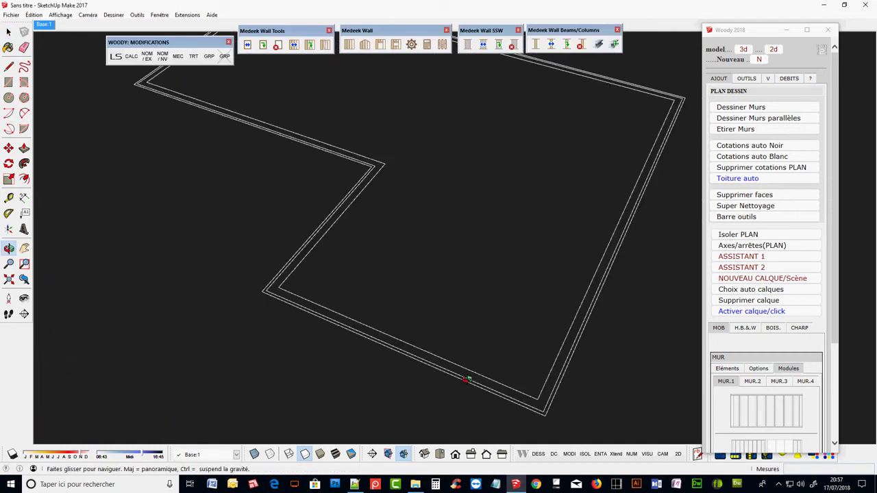
pyautogui.click(737, 241)
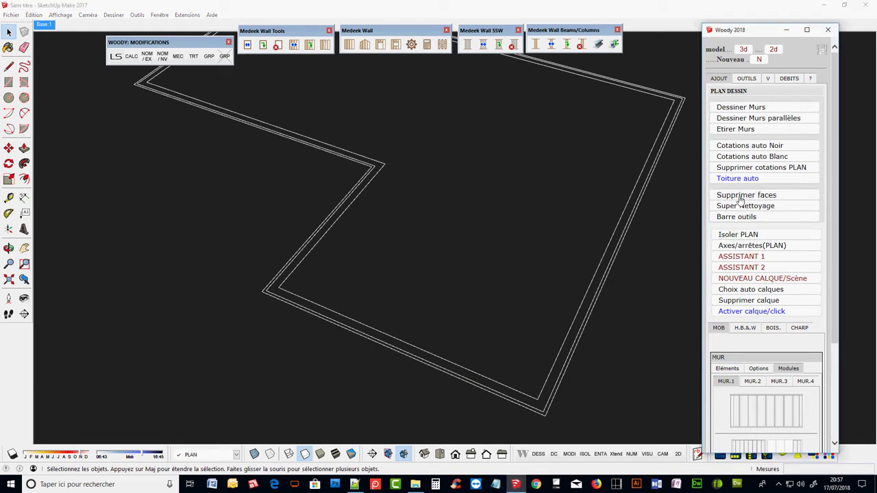
pyautogui.click(758, 158)
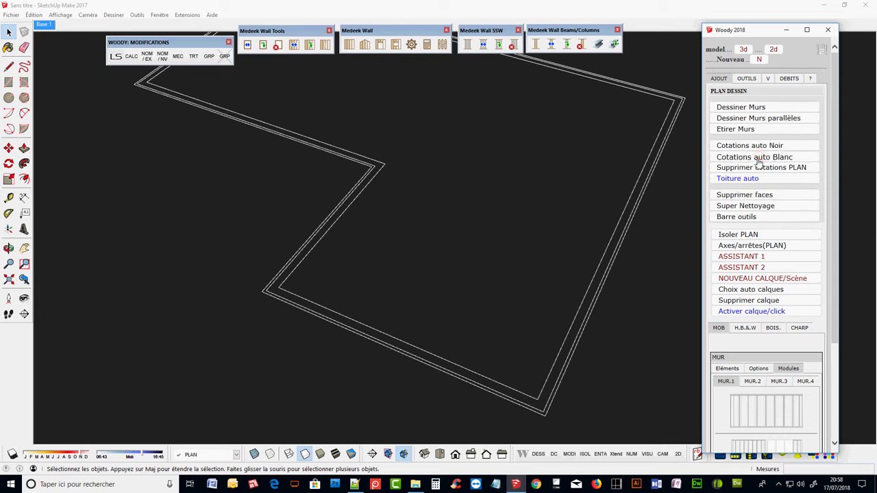
pyautogui.moveTo(517, 182)
pyautogui.mouseDown(button='middle')
pyautogui.moveTo(483, 224)
pyautogui.moveTo(520, 220)
pyautogui.mouseUp(button='middle')
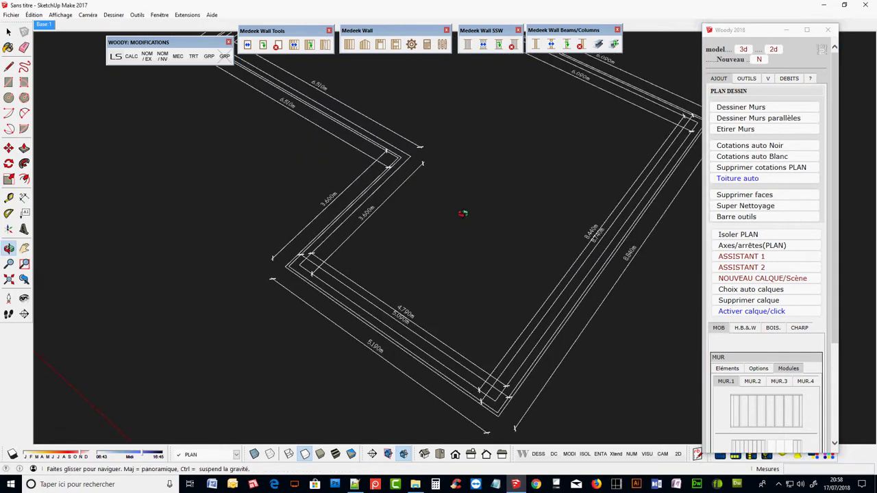
pyautogui.click(762, 170)
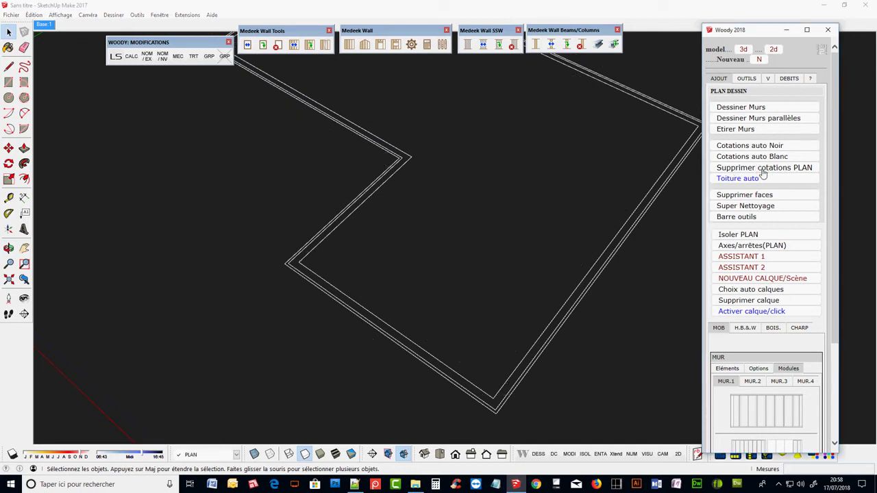
# Return to the Base:1 scene and bring up the Medeek Wall drawing parameters.
pyautogui.click(43, 25)
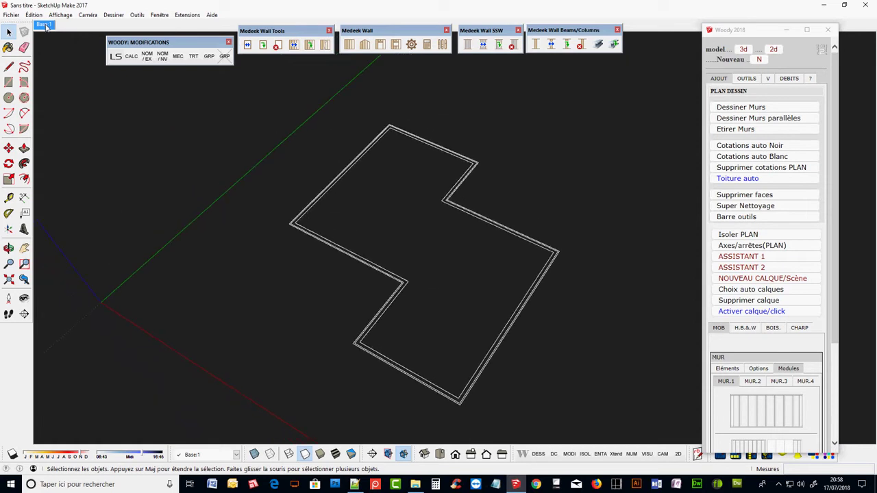
pyautogui.scroll(3, 513, 334)
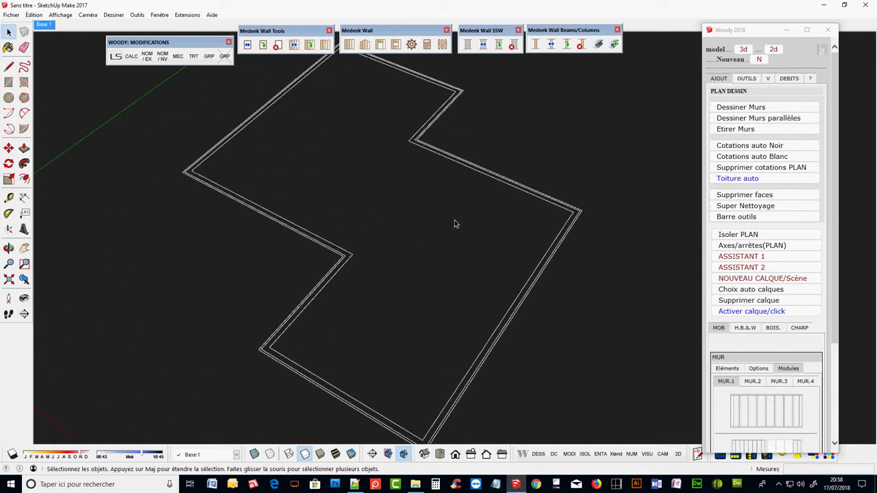
pyautogui.click(350, 45)
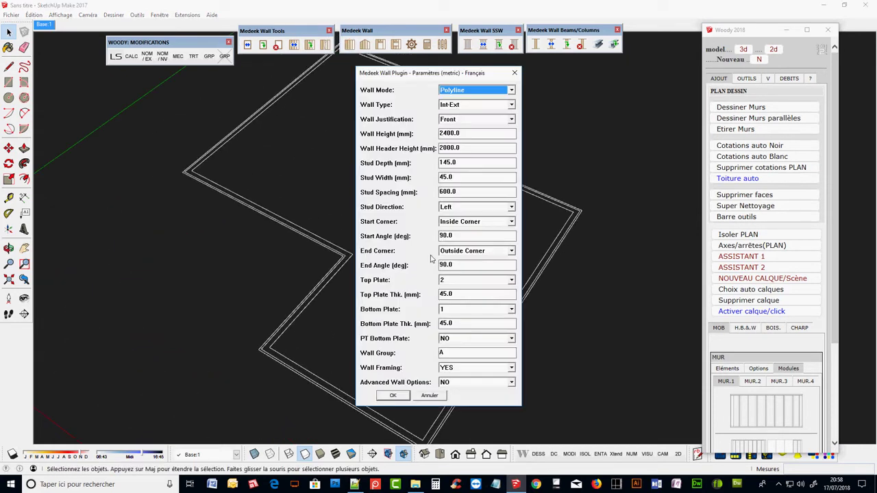
# Confirm the 2400 mm polyline wall settings and draw the first walls to the bottom-right corner.
pyautogui.click(392, 396)
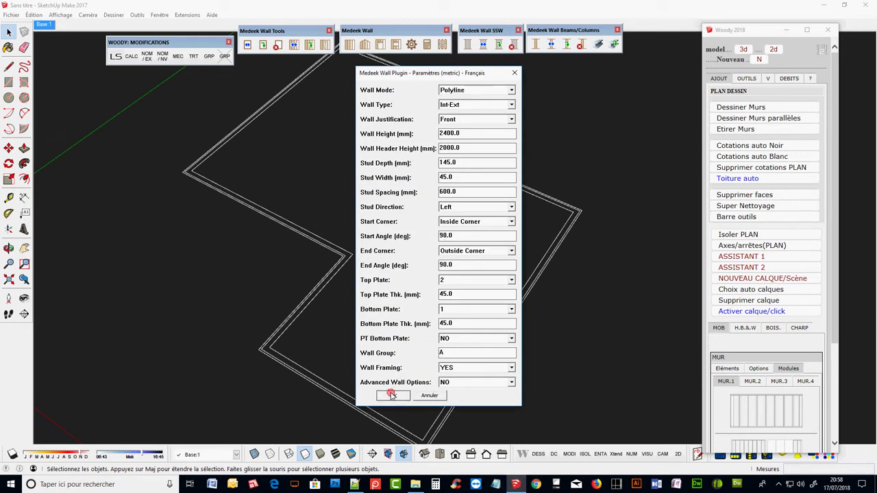
pyautogui.scroll(-2, 399, 263)
pyautogui.scroll(3, 309, 399)
pyautogui.scroll(1, 309, 401)
pyautogui.scroll(2, 326, 292)
pyautogui.scroll(2, 278, 266)
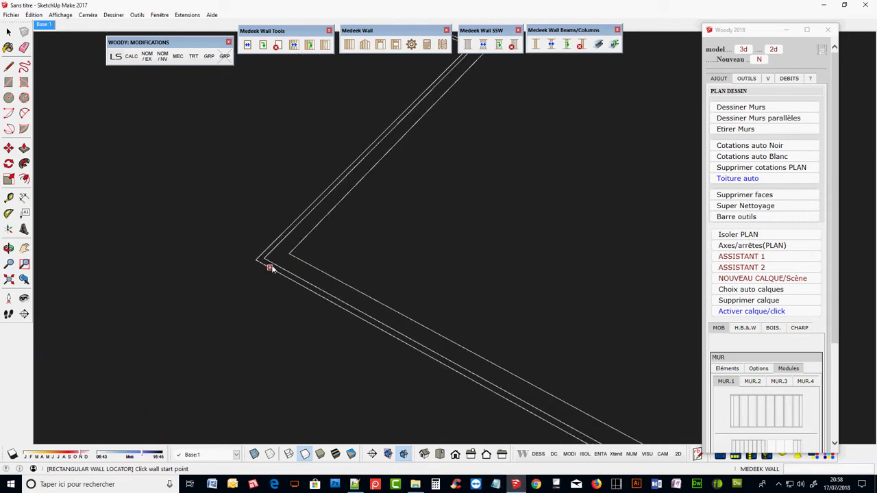
pyautogui.click(267, 262)
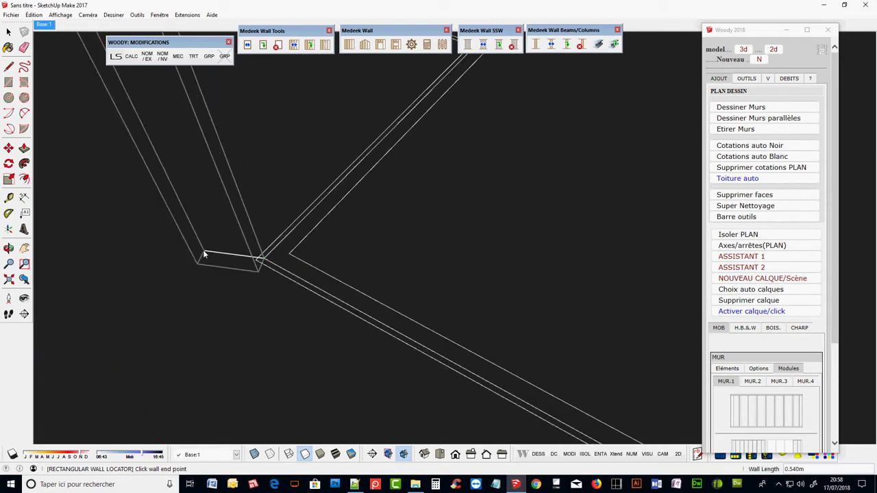
pyautogui.scroll(-2, 215, 262)
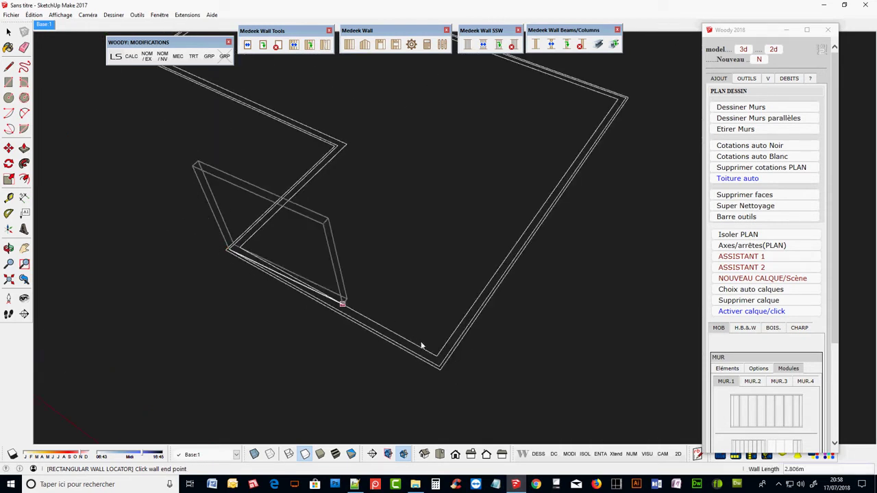
pyautogui.click(437, 376)
pyautogui.moveTo(520, 369); pyautogui.dragTo(178, 287, button='middle')
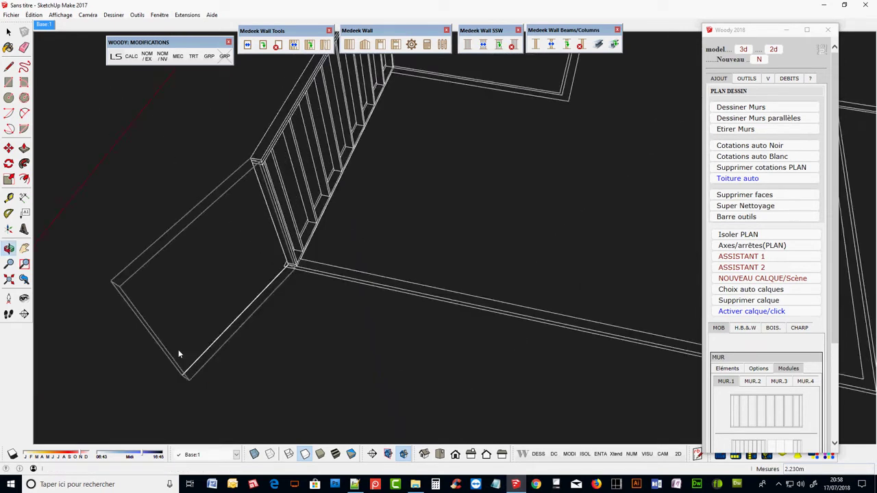
pyautogui.scroll(-3, 179, 288)
pyautogui.scroll(3, 522, 353)
pyautogui.scroll(3, 493, 370)
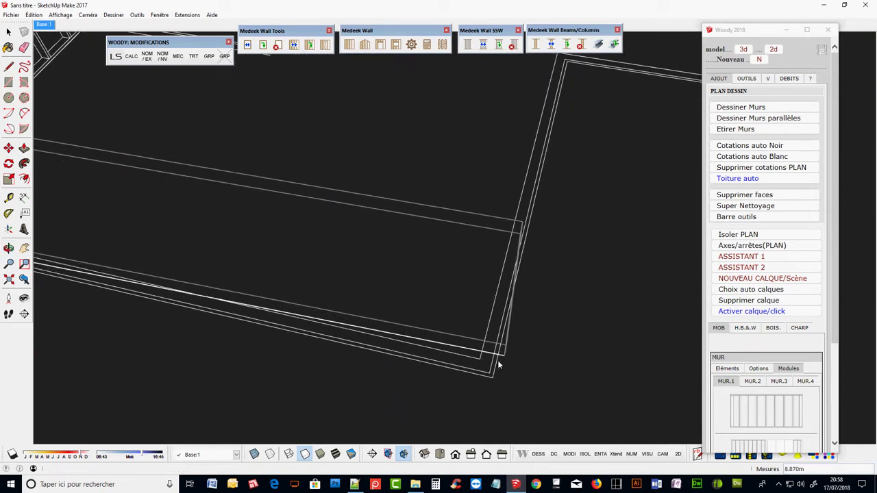
pyautogui.click(490, 376)
# Continue the stud walls around the far corners of the house outline.
pyautogui.moveTo(605, 371)
pyautogui.mouseDown(button='middle')
pyautogui.moveTo(301, 362)
pyautogui.moveTo(287, 338)
pyautogui.mouseUp(button='middle')
pyautogui.click(287, 338)
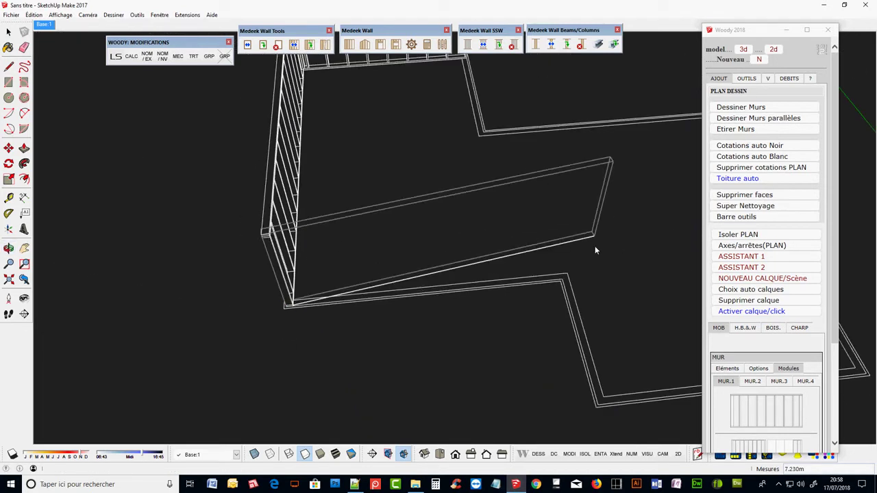
pyautogui.scroll(3, 569, 267)
pyautogui.scroll(2, 548, 294)
pyautogui.click(549, 298)
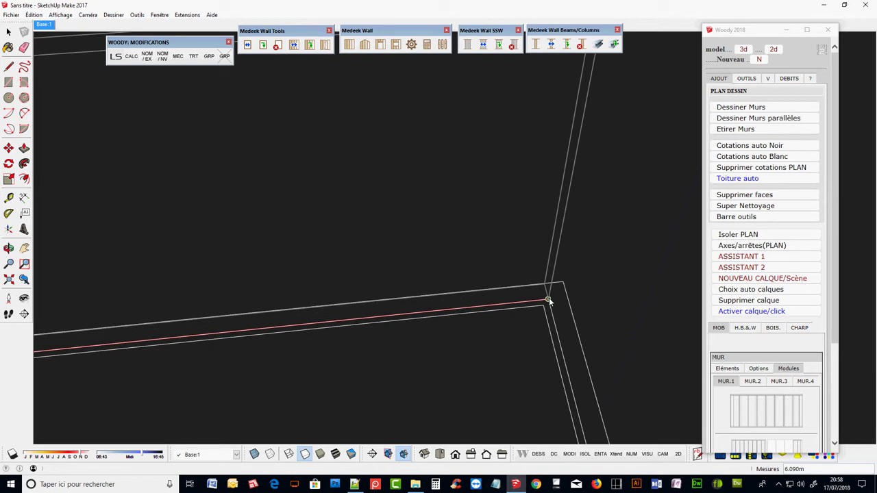
pyautogui.scroll(-3, 549, 297)
pyautogui.moveTo(549, 297); pyautogui.dragTo(580, 323, button='middle')
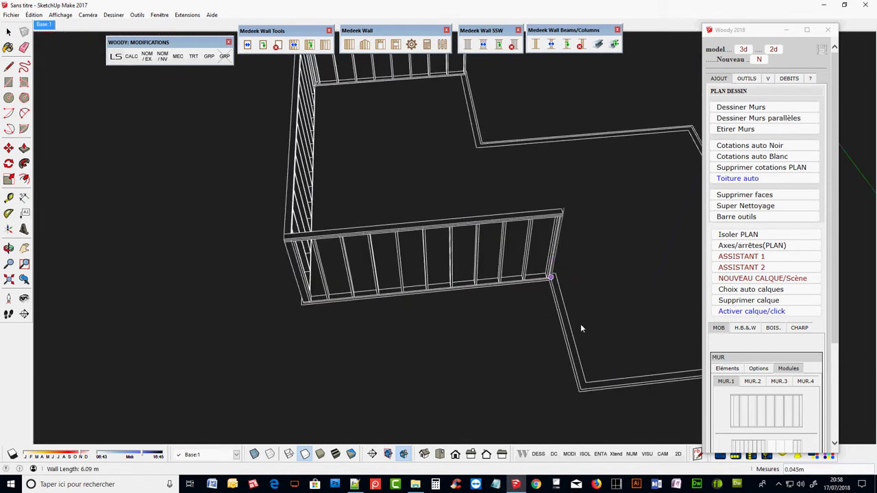
pyautogui.scroll(2, 588, 356)
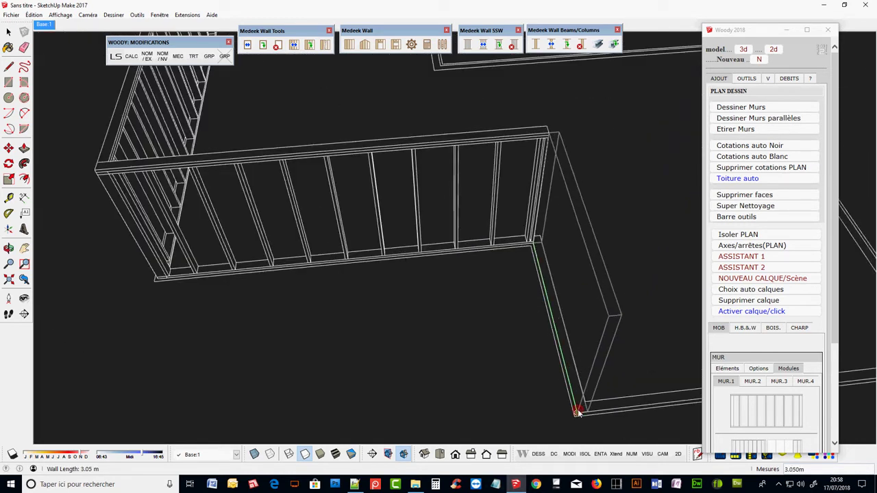
pyautogui.scroll(-3, 500, 367)
pyautogui.moveTo(500, 367); pyautogui.dragTo(616, 306, button='middle')
pyautogui.scroll(3, 620, 322)
pyautogui.scroll(2, 622, 347)
pyautogui.scroll(2, 614, 356)
pyautogui.click(605, 366)
pyautogui.moveTo(608, 362)
pyautogui.mouseDown(button='middle')
pyautogui.moveTo(319, 337)
pyautogui.moveTo(301, 313)
pyautogui.mouseUp(button='middle')
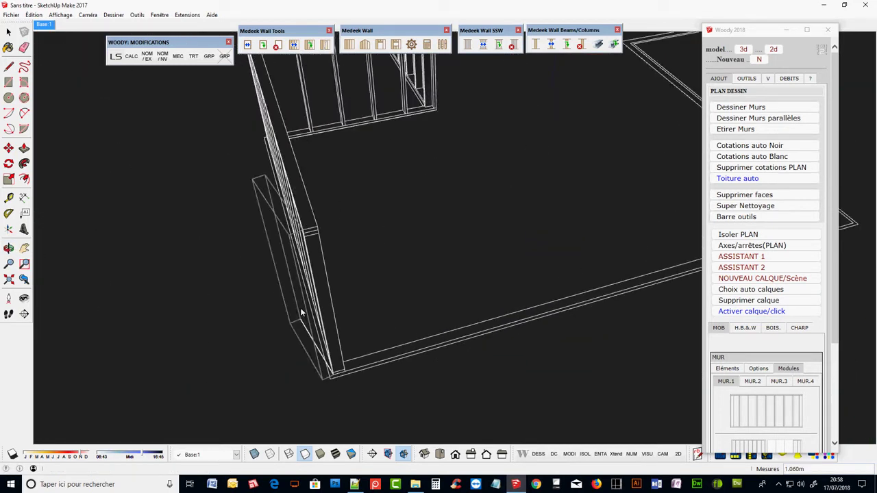
pyautogui.scroll(-5, 301, 313)
pyautogui.scroll(3, 590, 256)
pyautogui.scroll(2, 550, 270)
pyautogui.scroll(2, 550, 273)
pyautogui.scroll(2, 508, 325)
pyautogui.click(508, 325)
# Draw the remaining walls and close the loop back at the starting corner.
pyautogui.scroll(-3, 361, 384)
pyautogui.moveTo(360, 384); pyautogui.dragTo(355, 349, button='middle')
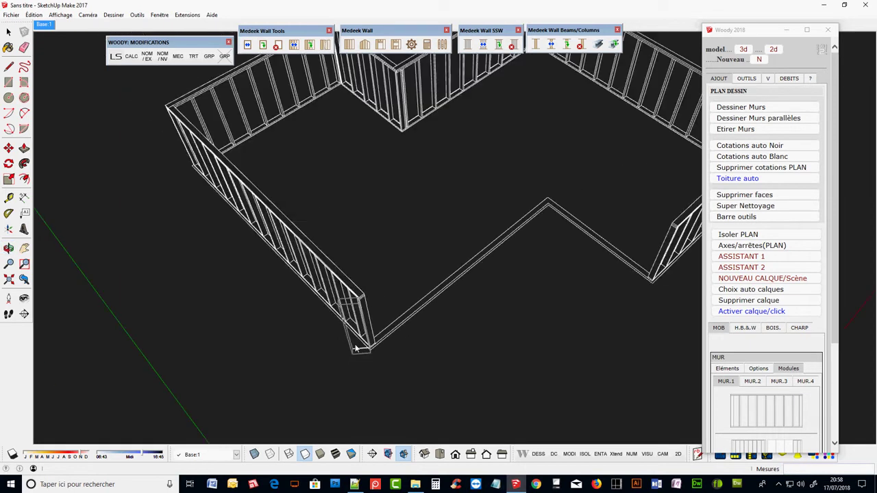
pyautogui.scroll(3, 555, 209)
pyautogui.scroll(2, 561, 213)
pyautogui.scroll(2, 524, 228)
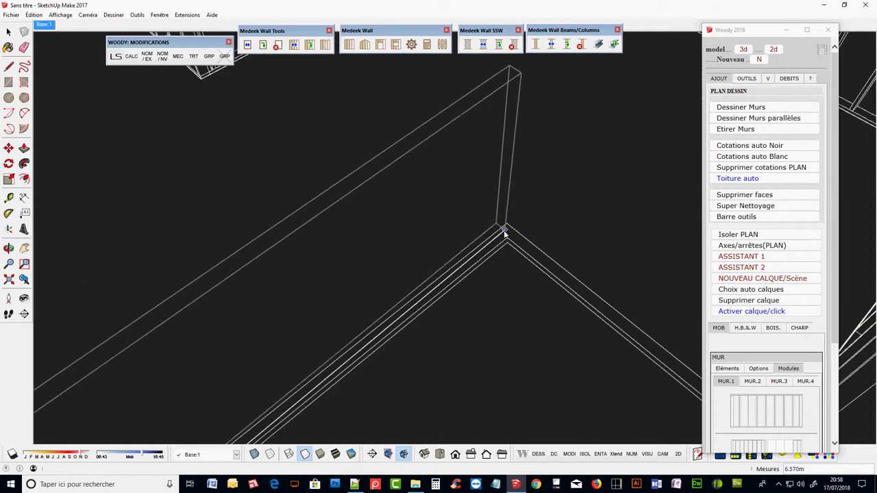
pyautogui.scroll(2, 507, 231)
pyautogui.click(518, 233)
pyautogui.scroll(3, 504, 248)
pyautogui.scroll(-3, 461, 230)
pyautogui.scroll(-2, 480, 236)
pyautogui.scroll(3, 583, 308)
pyautogui.scroll(2, 596, 330)
pyautogui.scroll(2, 603, 352)
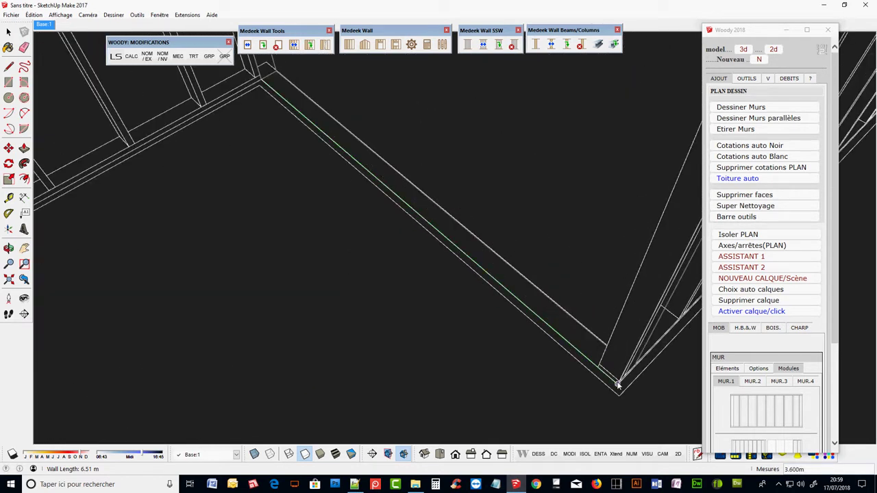
pyautogui.click(617, 386)
pyautogui.scroll(-3, 619, 383)
pyautogui.scroll(-2, 446, 345)
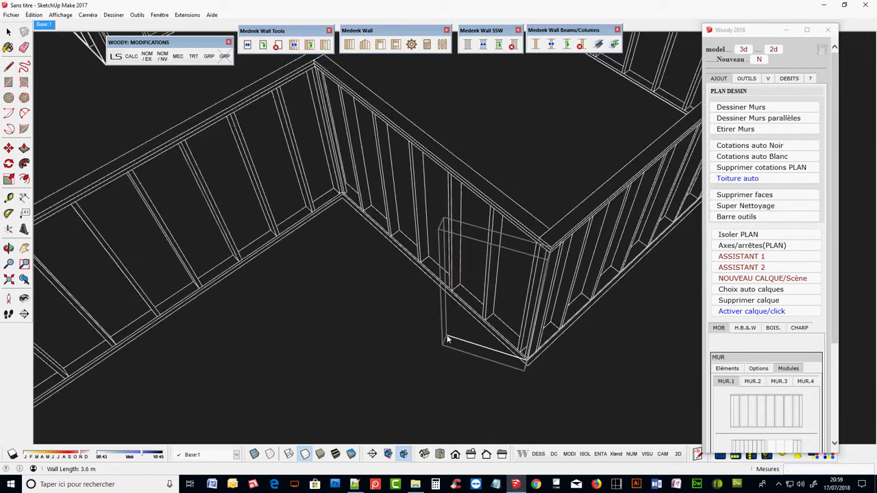
pyautogui.scroll(-2, 446, 339)
pyautogui.click(447, 339)
pyautogui.scroll(-2, 447, 333)
pyautogui.scroll(-2, 446, 330)
pyautogui.scroll(-2, 459, 341)
pyautogui.moveTo(461, 342); pyautogui.dragTo(411, 288, button='middle')
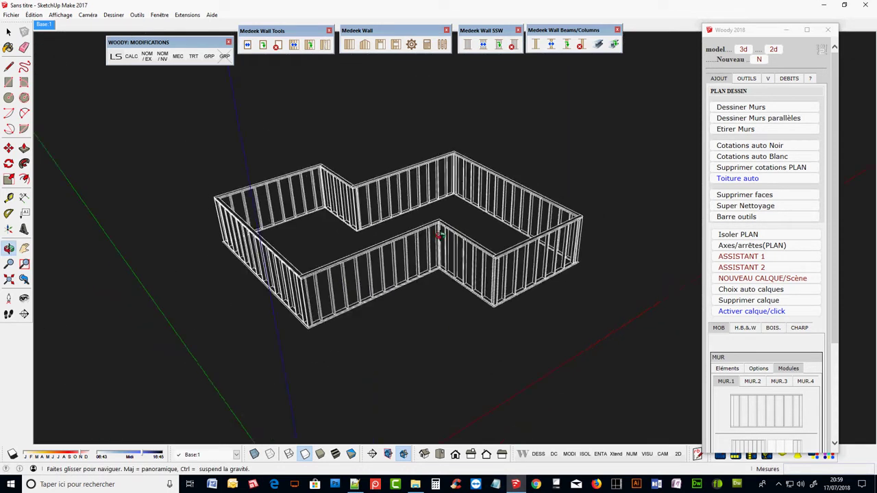
# Place a framed 1000 × 1200 mm window opening in the front wall.
pyautogui.click(396, 44)
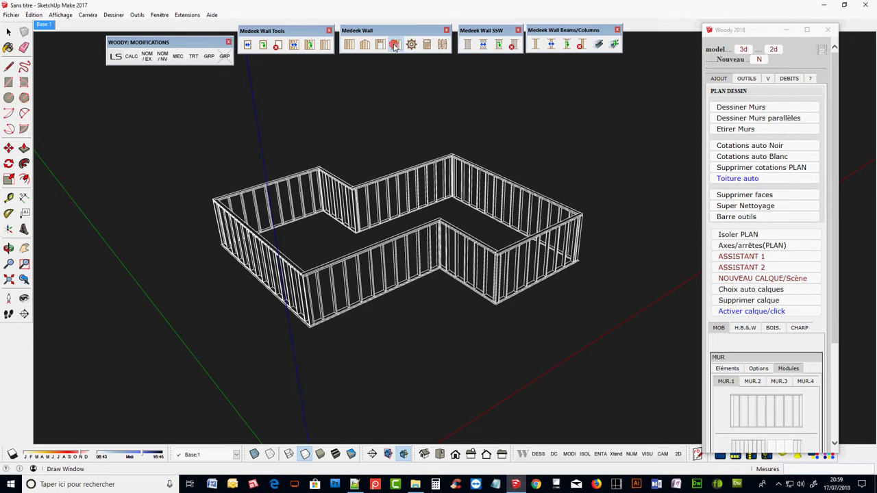
pyautogui.click(406, 323)
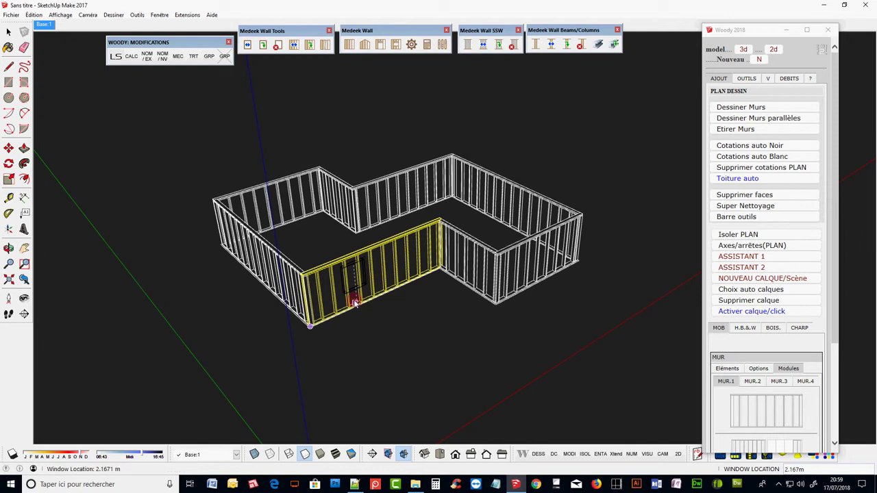
pyautogui.scroll(2, 358, 302)
pyautogui.scroll(1, 373, 288)
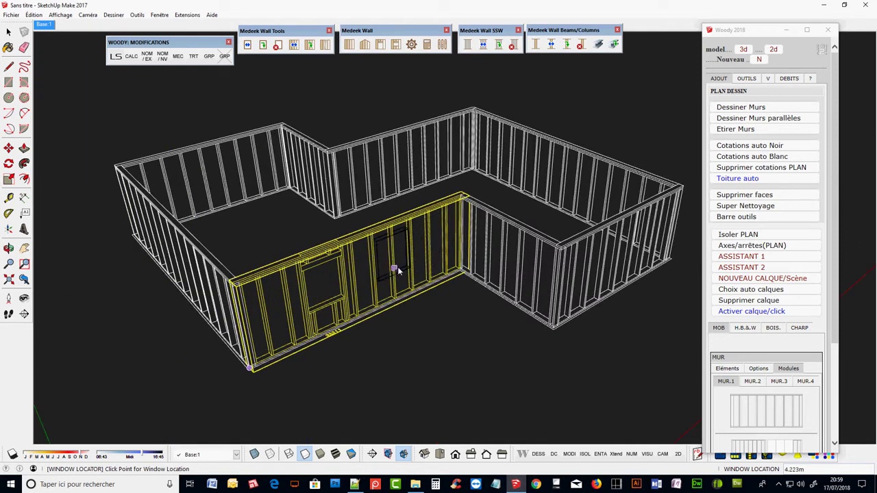
pyautogui.click(411, 263)
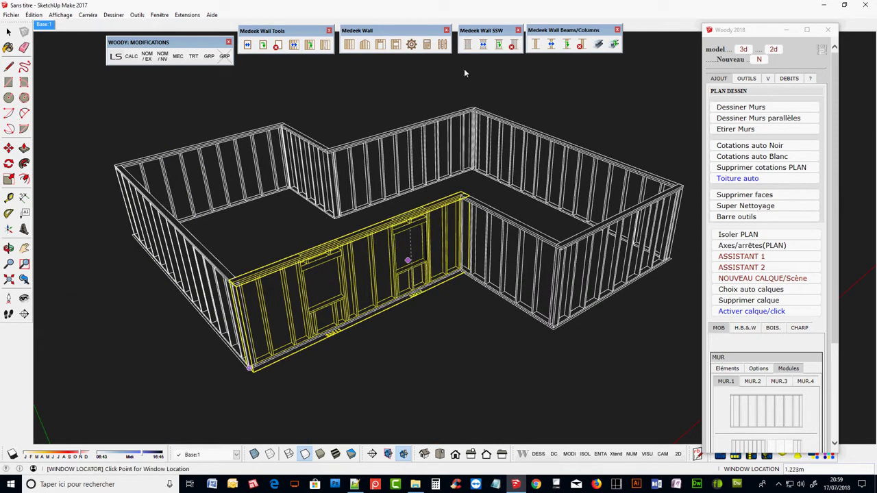
pyautogui.click(382, 45)
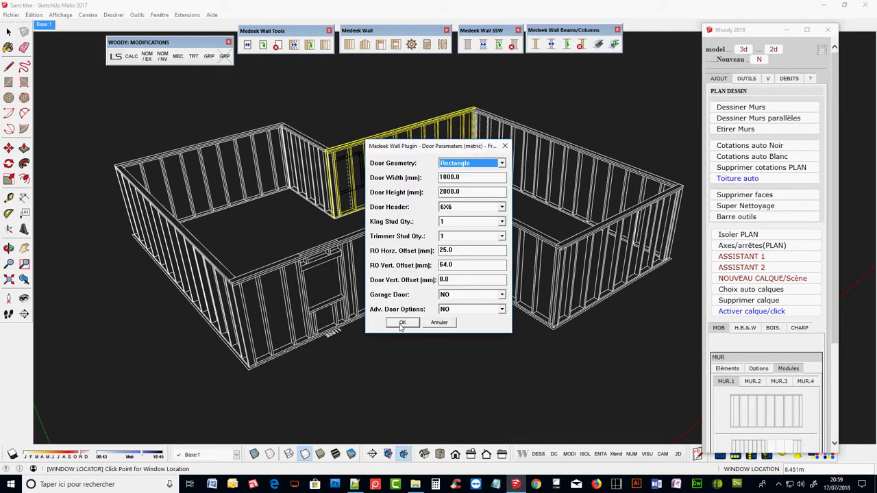
# Confirm the default door settings and place a door in the wall.
pyautogui.click(402, 324)
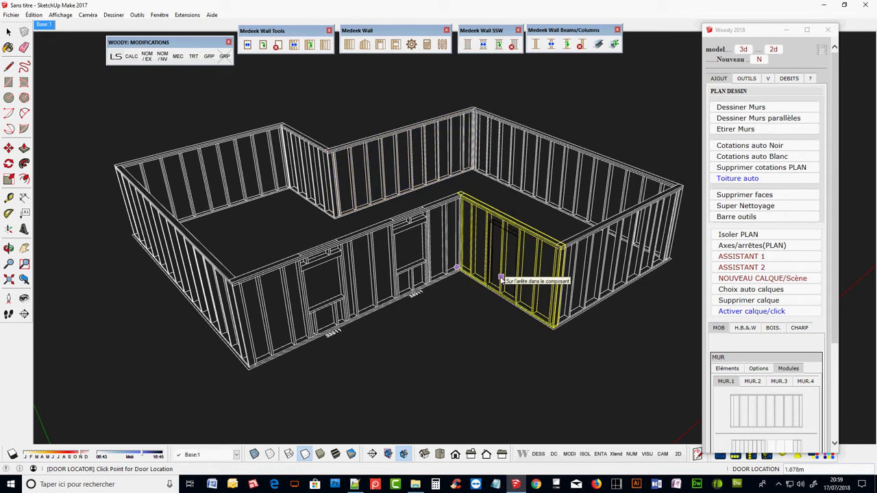
pyautogui.click(501, 279)
pyautogui.scroll(-2, 410, 296)
pyautogui.scroll(3, 613, 245)
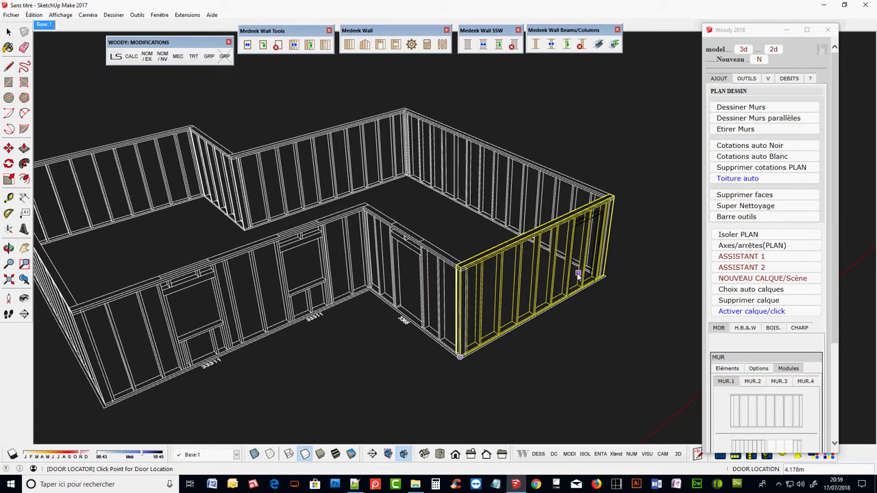
pyautogui.moveTo(576, 275)
pyautogui.mouseDown(button='middle')
pyautogui.moveTo(429, 327)
pyautogui.moveTo(92, 327)
pyautogui.mouseUp(button='middle')
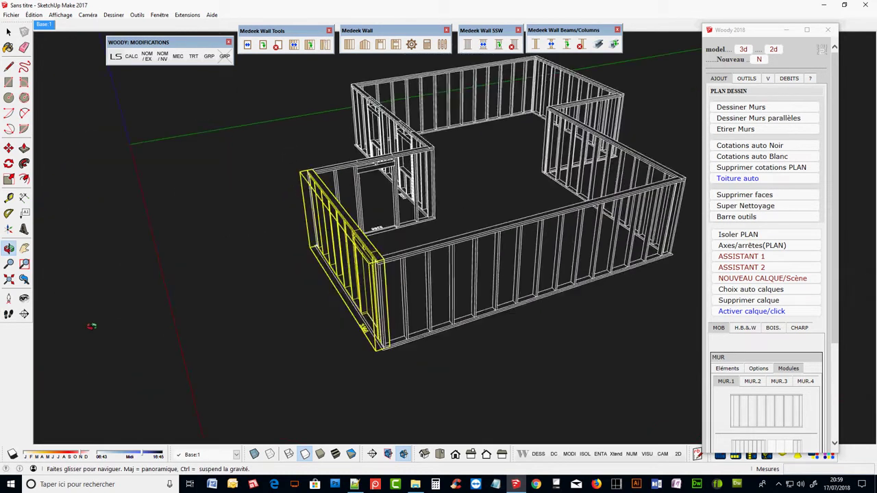
# Change the door width to 2000 mm and place a 2000 × 2000 mm door opening in the front wall.
pyautogui.click(380, 44)
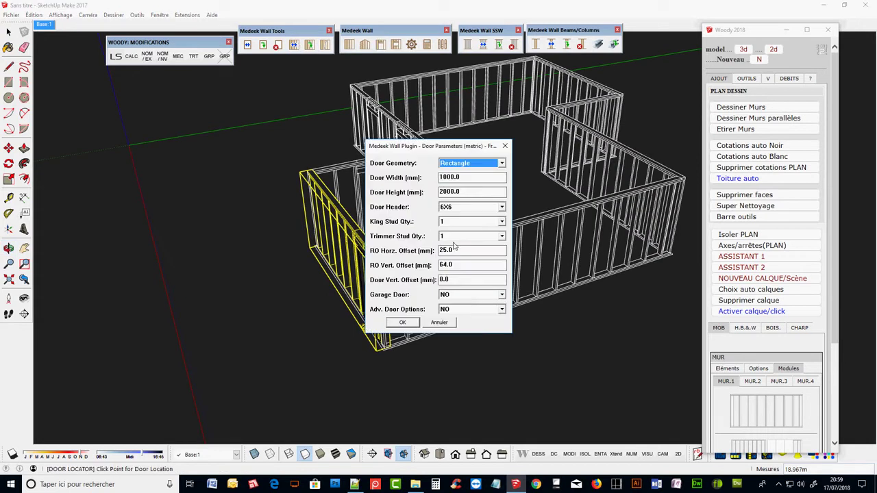
pyautogui.doubleClick(464, 178)
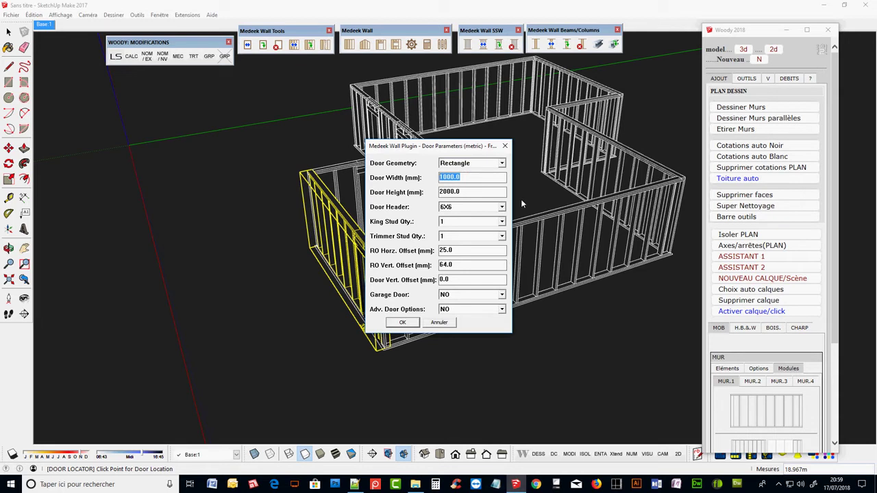
pyautogui.write('200')
pyautogui.click(396, 324)
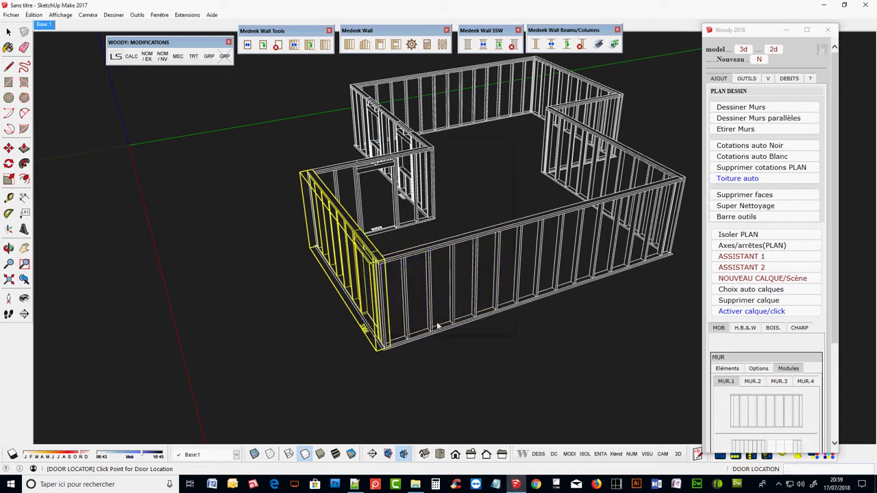
pyautogui.click(474, 306)
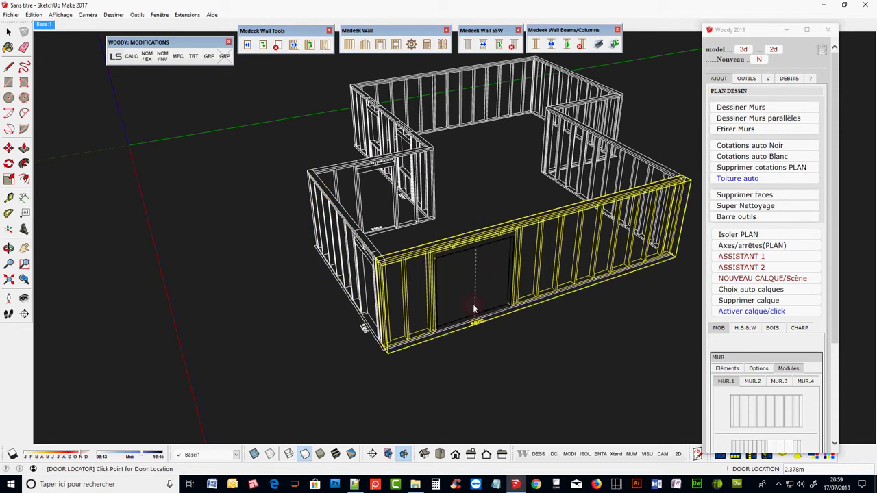
pyautogui.moveTo(555, 394)
pyautogui.mouseDown(button='middle')
pyautogui.moveTo(209, 370)
pyautogui.moveTo(309, 206)
pyautogui.mouseUp(button='middle')
# Set window width to 1500 mm and place a 1500 × 1200 mm window in the long front wall.
pyautogui.click(396, 45)
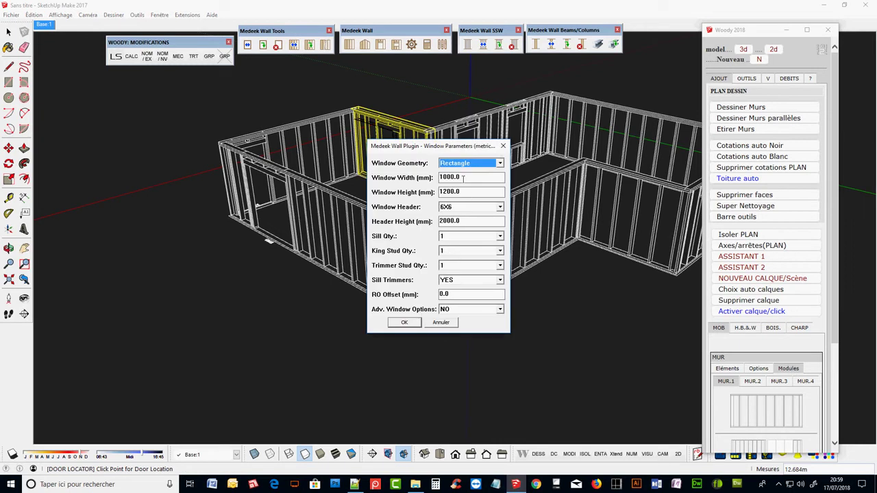
pyautogui.press('Tab')
pyautogui.write('1')
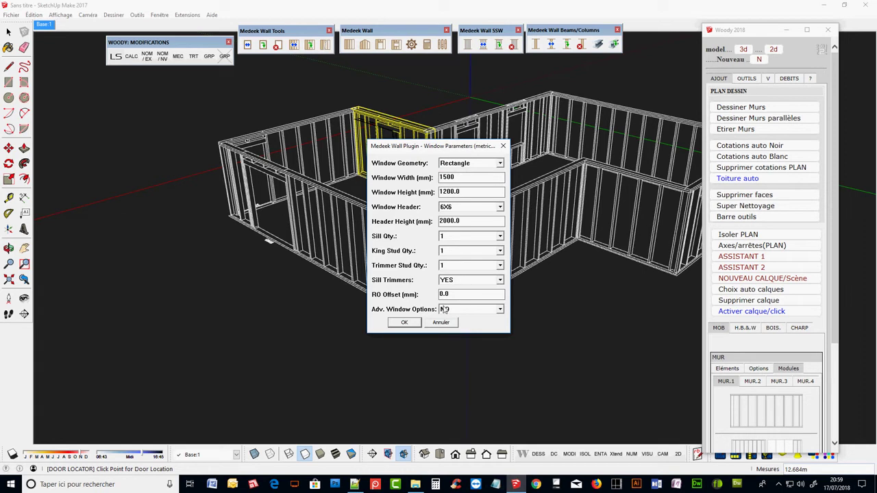
pyautogui.click(405, 323)
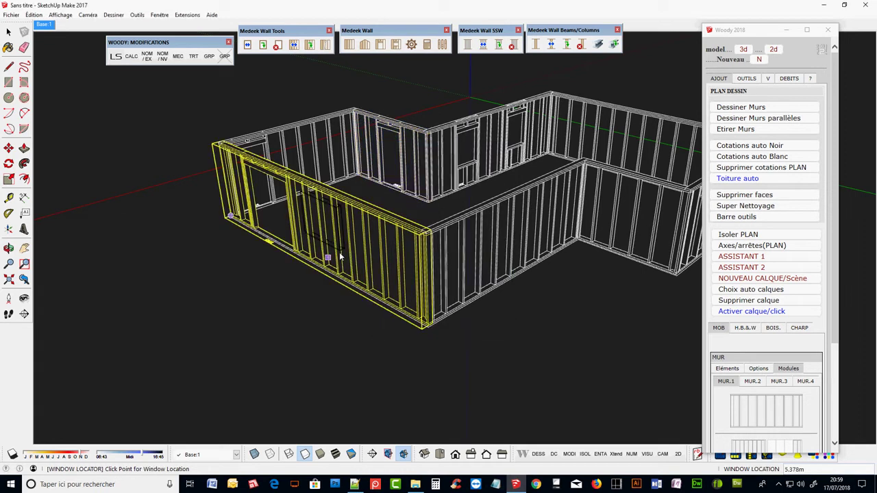
pyautogui.click(366, 249)
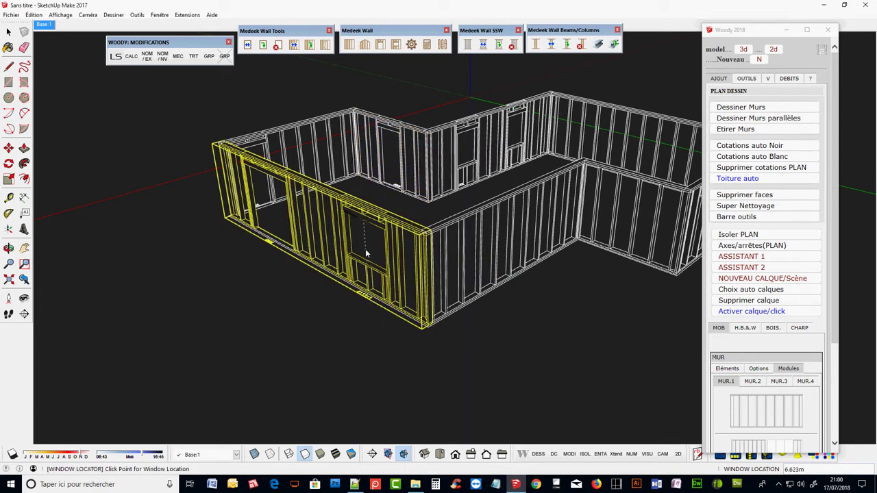
# Place another 1500 × 1200 mm window in the right end wall and return to the Select tool.
pyautogui.scroll(-2, 267, 283)
pyautogui.moveTo(267, 289); pyautogui.dragTo(413, 250, button='middle')
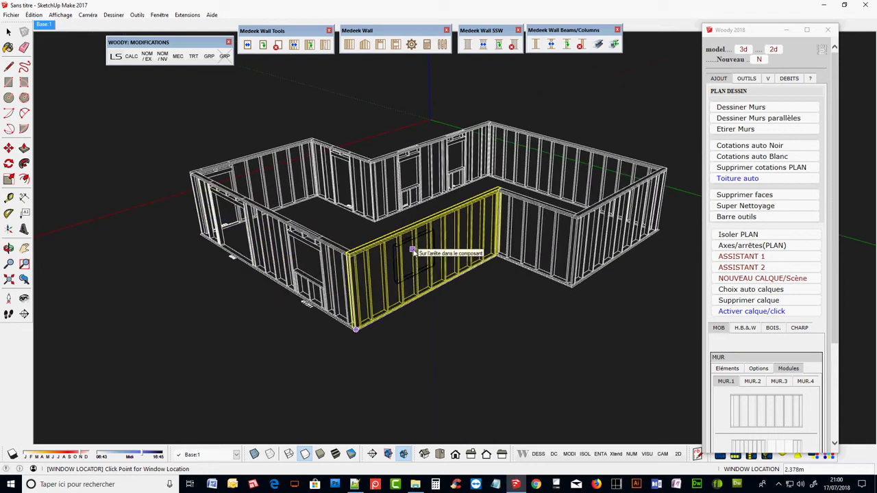
pyautogui.click(618, 233)
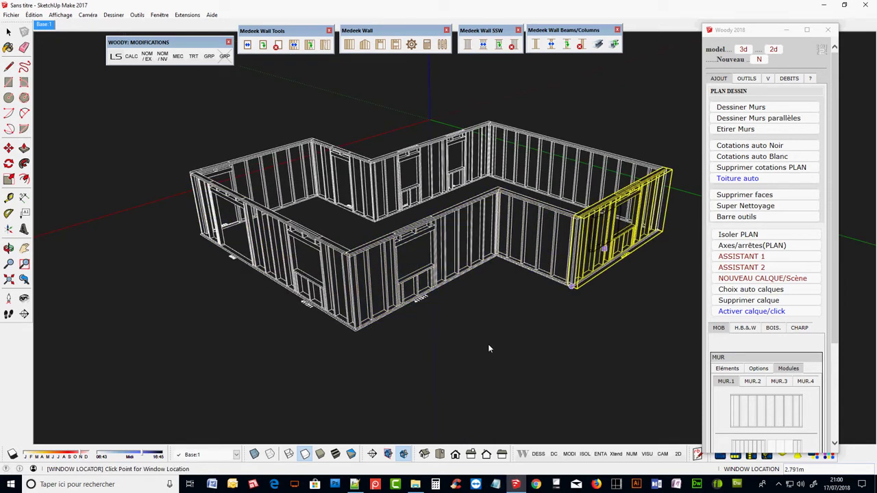
pyautogui.moveTo(488, 344)
pyautogui.mouseDown(button='middle')
pyautogui.moveTo(343, 370)
pyautogui.moveTo(271, 291)
pyautogui.moveTo(582, 291)
pyautogui.mouseUp(button='middle')
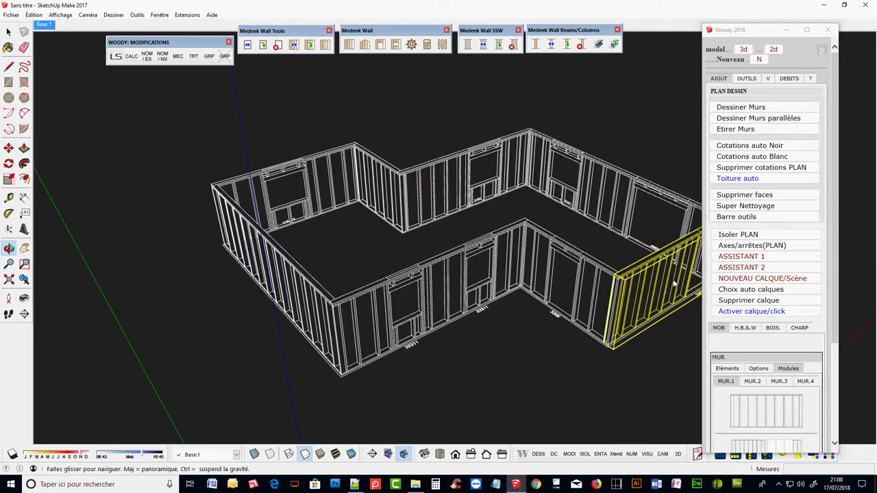
pyautogui.click(9, 32)
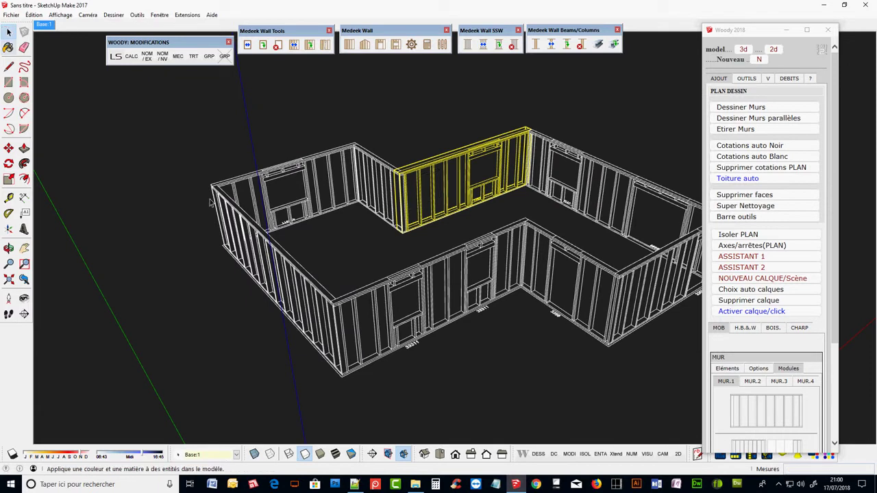
pyautogui.moveTo(139, 275); pyautogui.dragTo(108, 261, button='middle')
pyautogui.moveTo(562, 222)
pyautogui.mouseDown(button='middle')
pyautogui.moveTo(305, 278)
pyautogui.moveTo(400, 23)
pyautogui.mouseUp(button='middle')
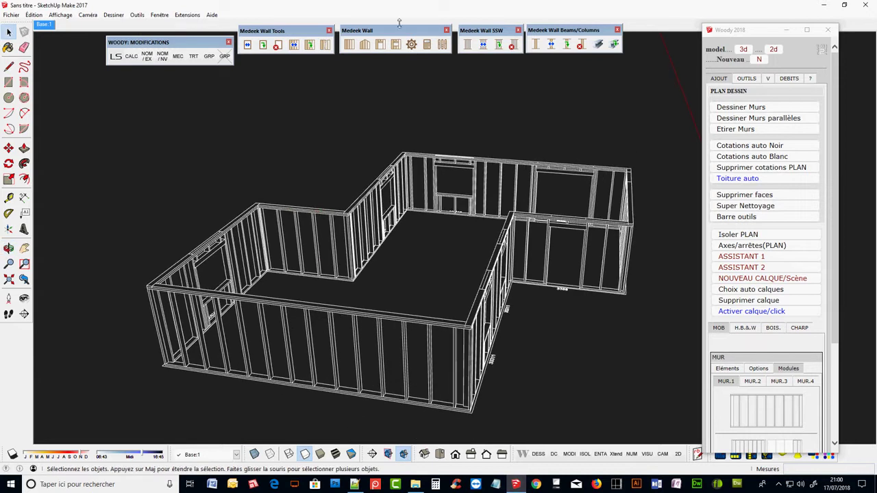
# Set the window to 1200 mm wide by 1250 mm high and place it in the long front wall.
pyautogui.click(396, 45)
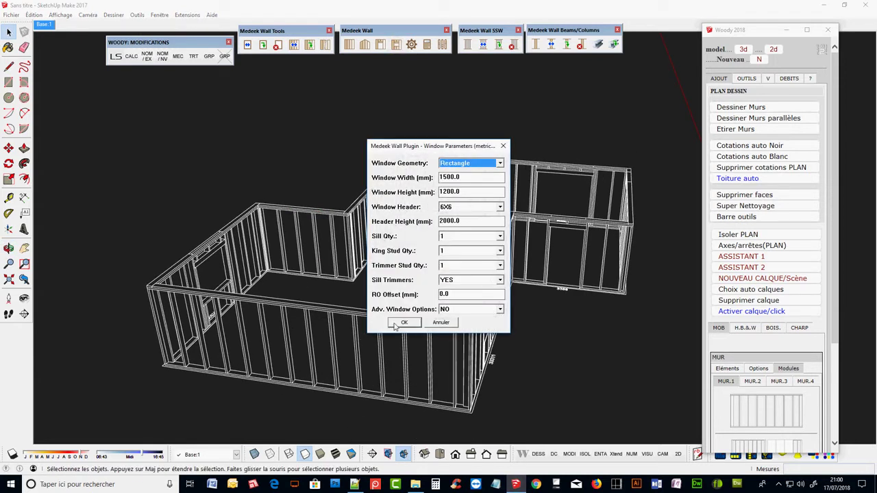
pyautogui.doubleClick(467, 177)
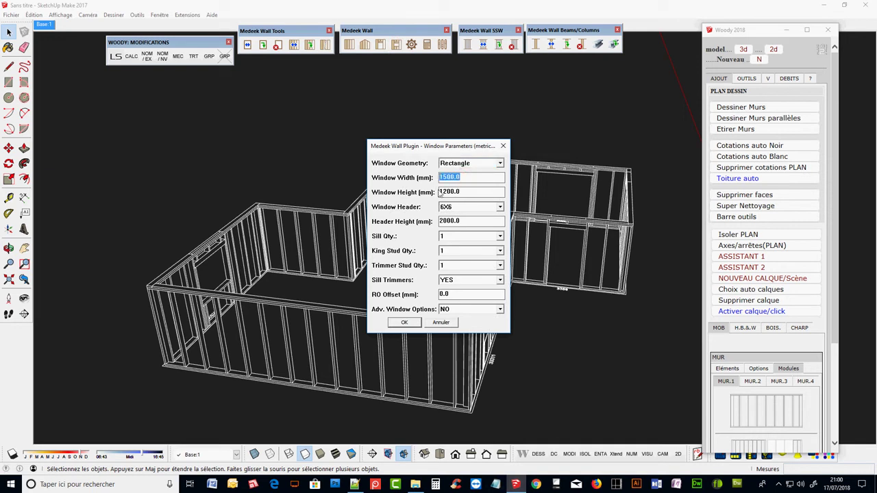
pyautogui.write('1')
pyautogui.moveTo(465, 191); pyautogui.dragTo(446, 191)
pyautogui.write('50')
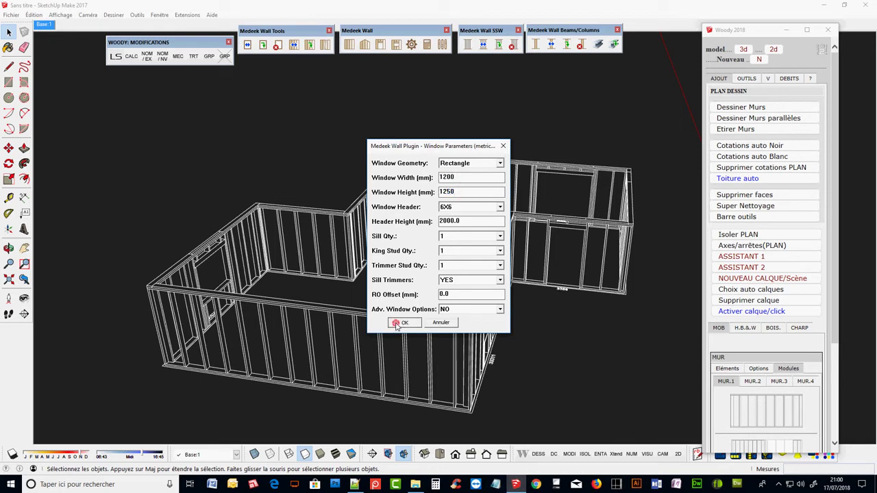
pyautogui.click(405, 323)
pyautogui.click(336, 365)
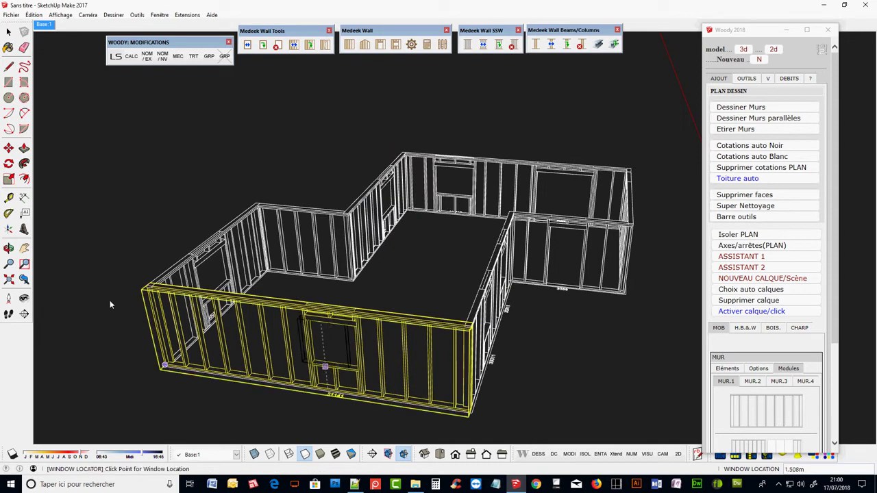
# Deselect the wall and zoom in on the left wing's wall framing.
pyautogui.click(172, 192)
pyautogui.moveTo(255, 269)
pyautogui.mouseDown(button='middle')
pyautogui.moveTo(288, 304)
pyautogui.moveTo(159, 280)
pyautogui.mouseUp(button='middle')
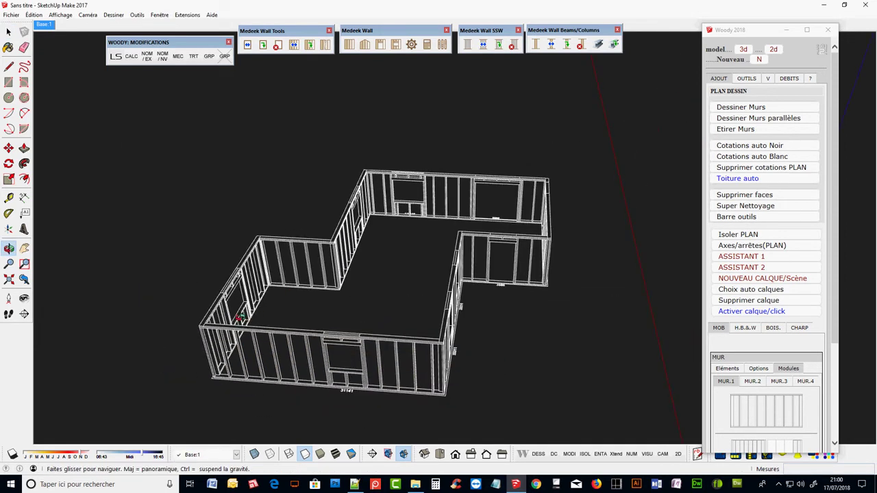
pyautogui.scroll(3, 199, 210)
pyautogui.scroll(2, 199, 216)
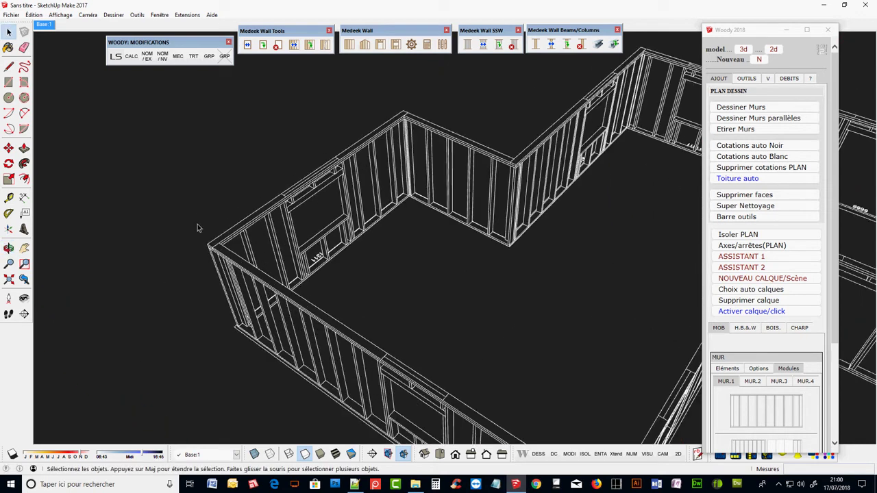
pyautogui.scroll(2, 298, 238)
pyautogui.moveTo(439, 279)
pyautogui.mouseDown(button='middle')
pyautogui.moveTo(462, 316)
pyautogui.moveTo(489, 317)
pyautogui.mouseUp(button='middle')
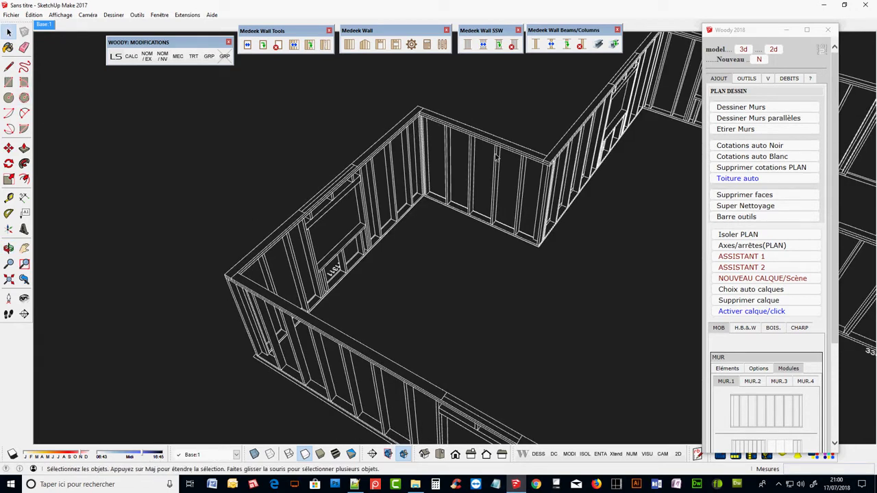
# Shift the short wall with the window to a new position using two Move Wall passes.
pyautogui.click(294, 46)
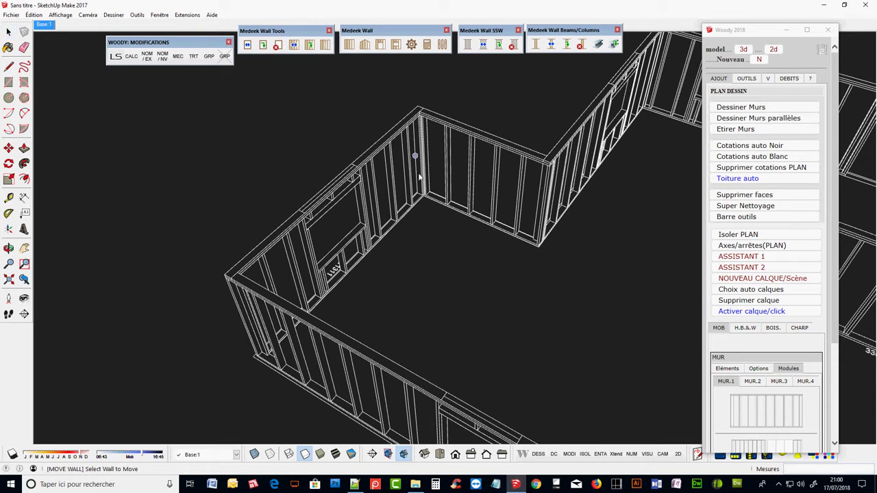
pyautogui.click(382, 235)
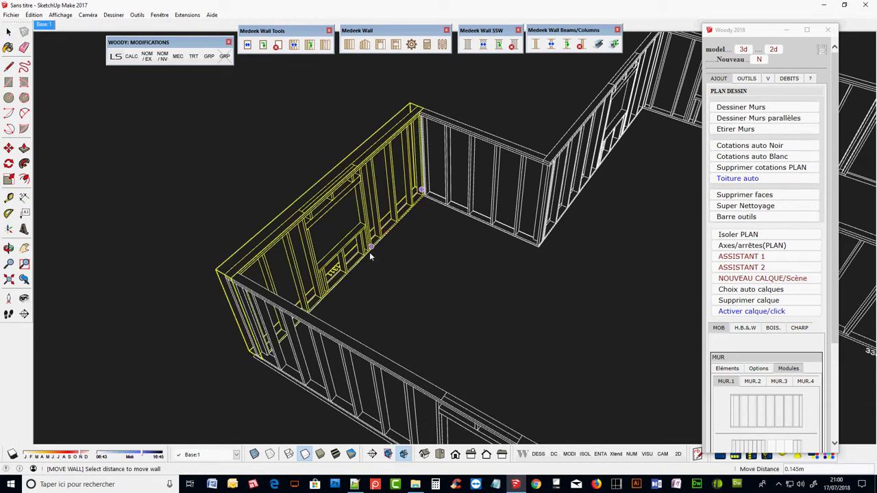
pyautogui.click(355, 270)
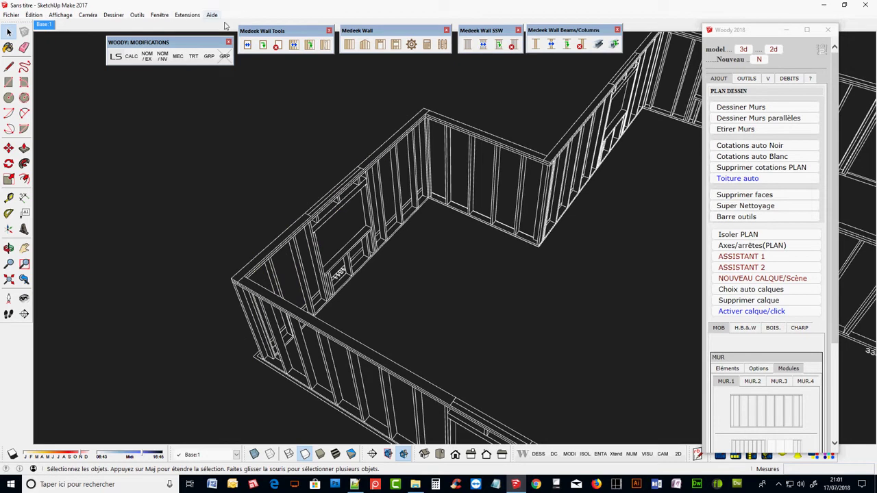
pyautogui.click(293, 46)
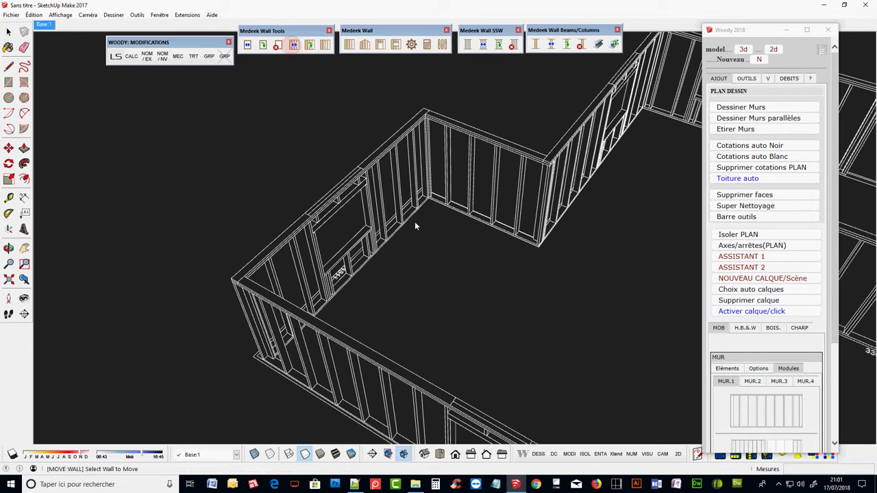
pyautogui.click(398, 228)
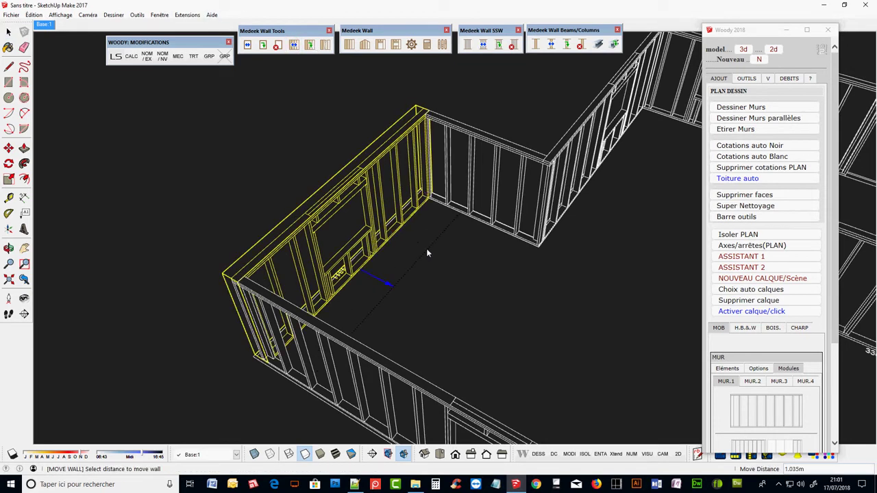
pyautogui.click(469, 219)
pyautogui.press('space')
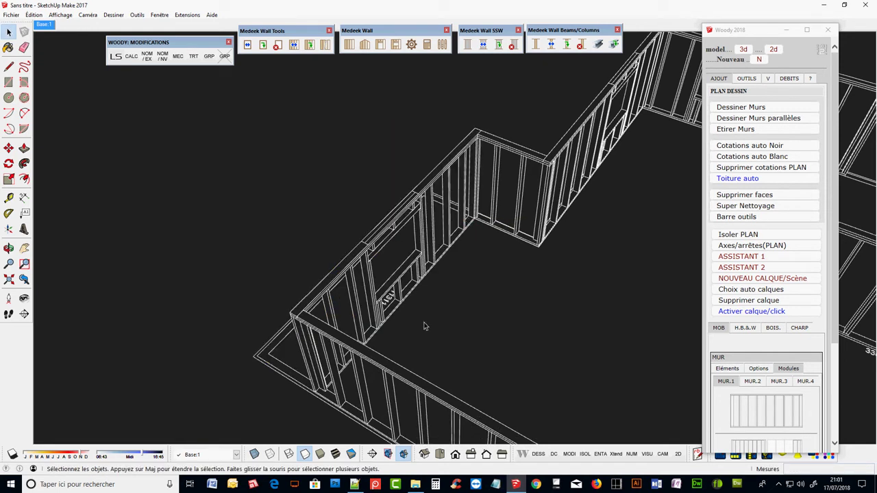
pyautogui.moveTo(422, 327); pyautogui.dragTo(454, 303, button='middle')
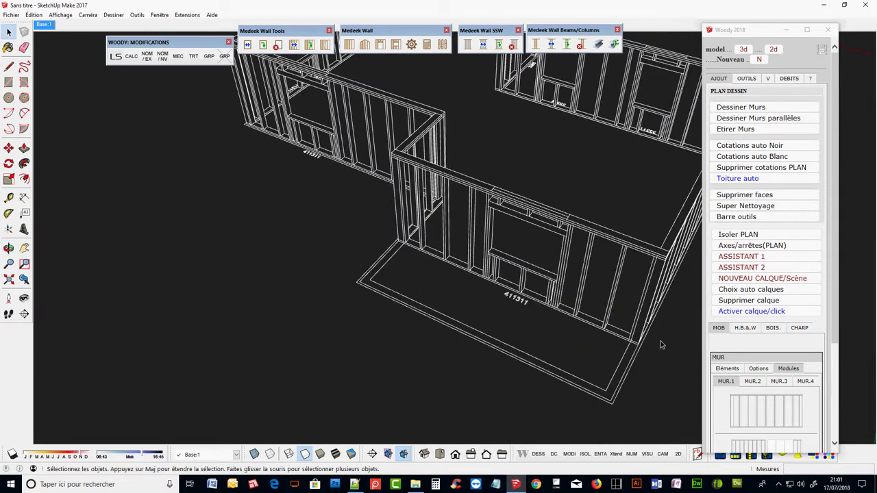
# Move the front wall with its window out onto the floor outline.
pyautogui.click(294, 45)
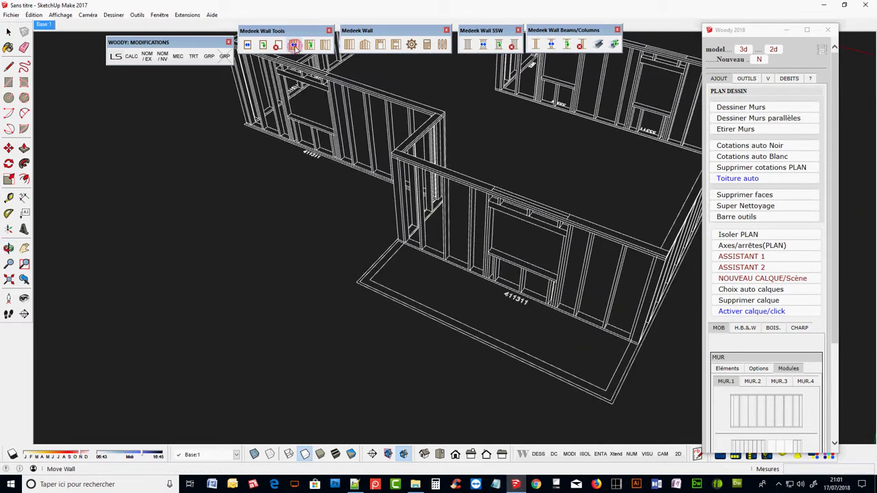
pyautogui.click(455, 269)
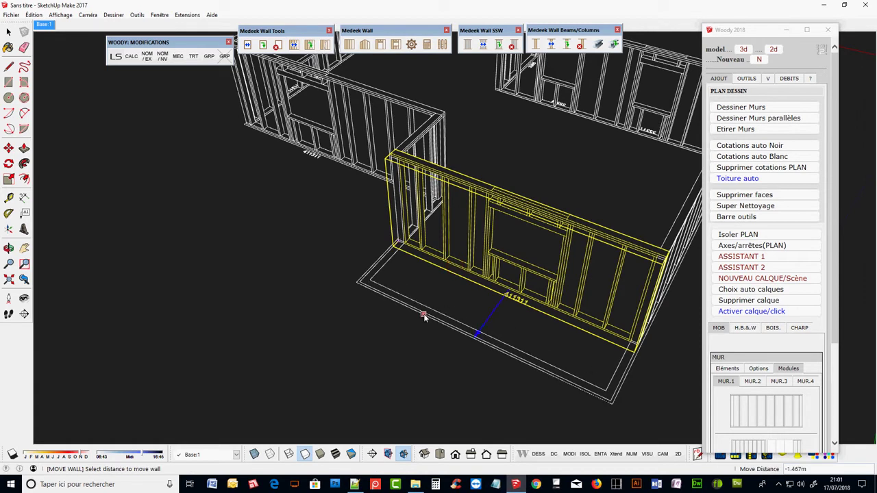
pyautogui.click(425, 315)
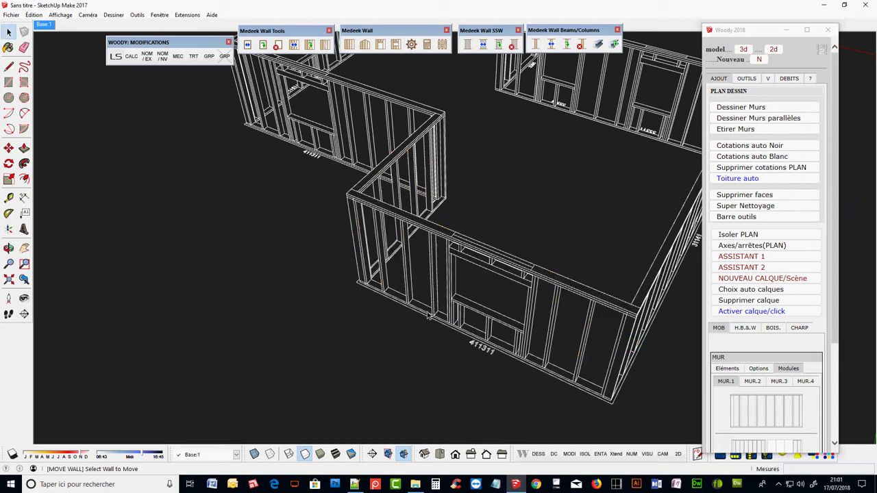
pyautogui.press('o')
pyautogui.moveTo(386, 318); pyautogui.dragTo(98, 251)
pyautogui.press('space')
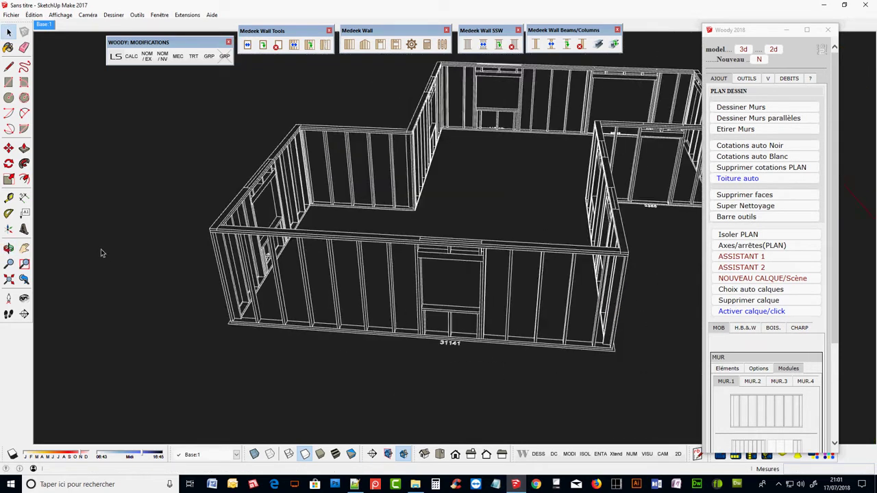
pyautogui.scroll(-3, 206, 246)
pyautogui.moveTo(587, 263); pyautogui.dragTo(411, 260, button='middle')
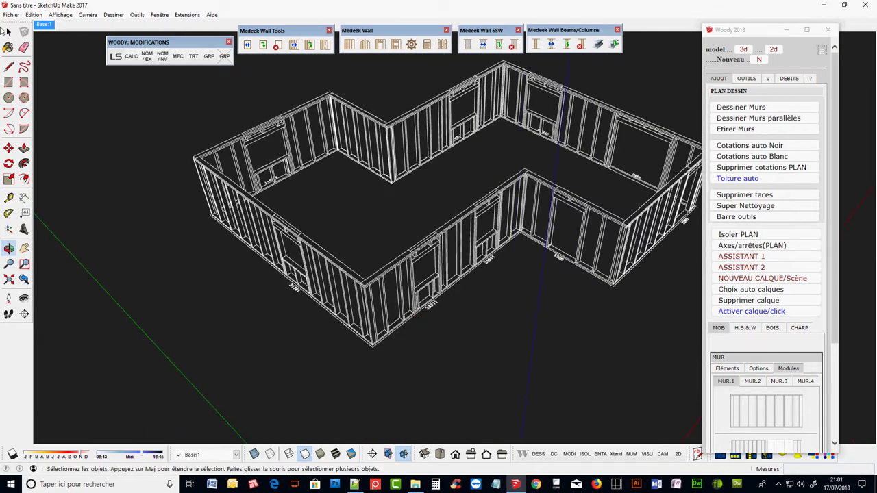
pyautogui.click(9, 33)
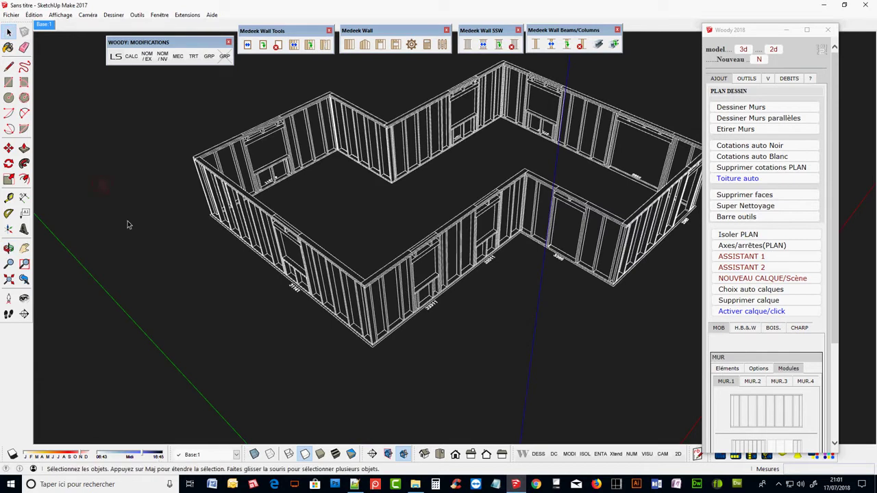
pyautogui.moveTo(128, 224); pyautogui.dragTo(397, 80, button='middle')
pyautogui.scroll(2, 393, 97)
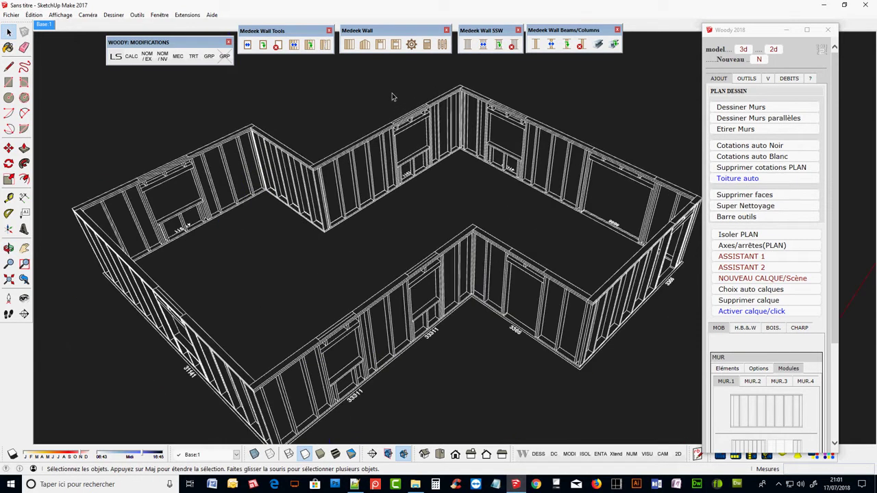
pyautogui.scroll(-1, 393, 96)
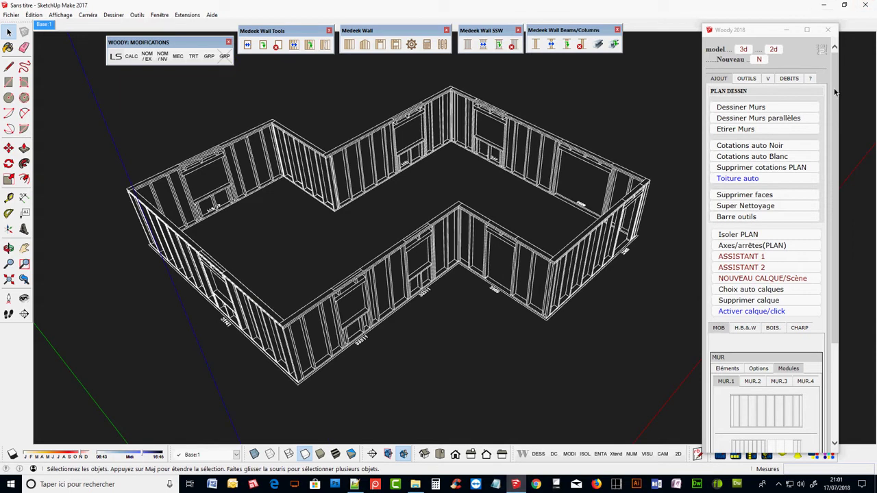
# Convert the Medeek wall framing into Woody pieces and release them across the entire model.
pyautogui.click(792, 79)
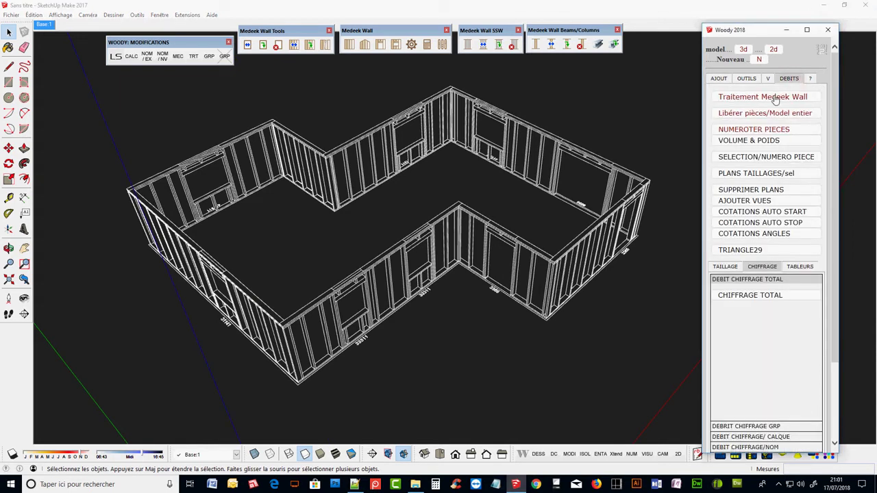
pyautogui.click(775, 98)
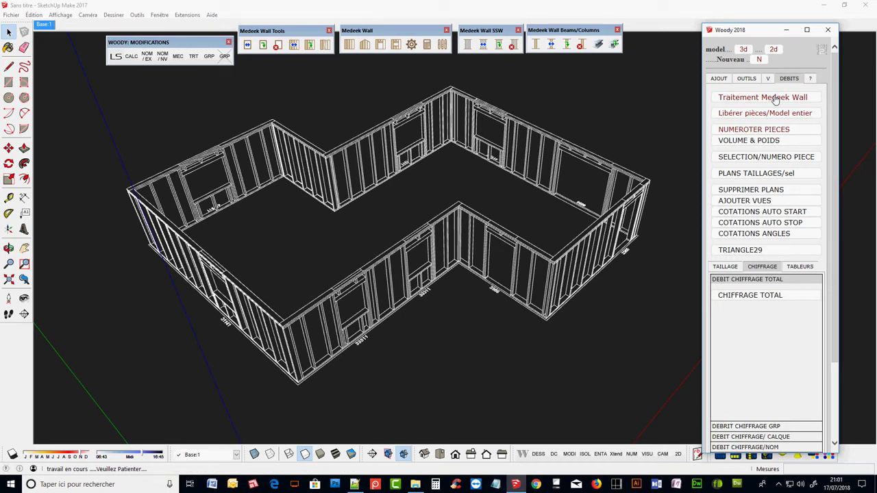
pyautogui.click(778, 264)
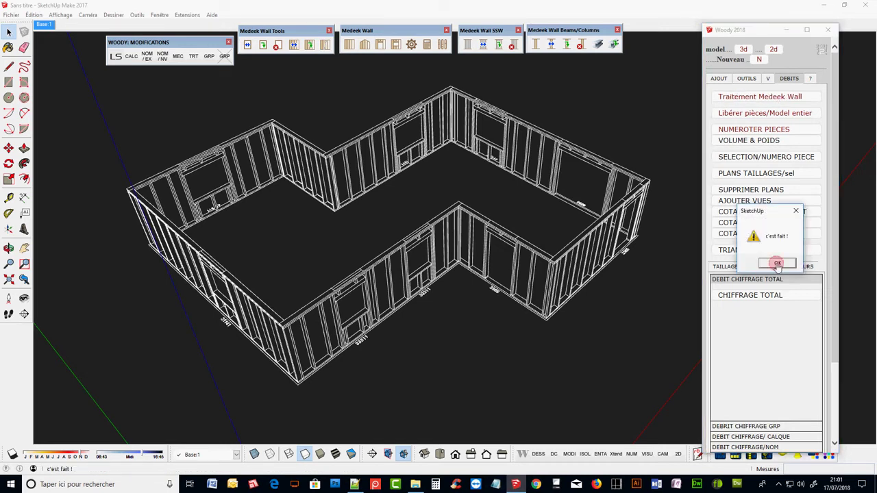
pyautogui.click(773, 118)
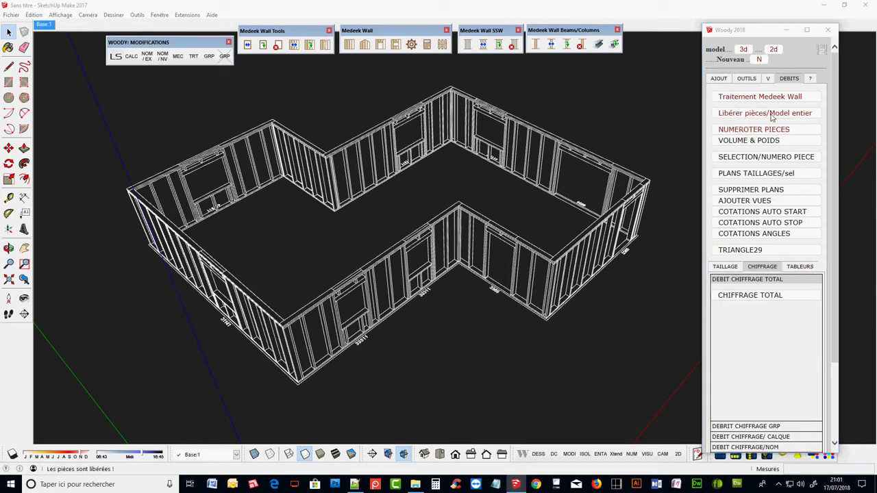
pyautogui.click(789, 262)
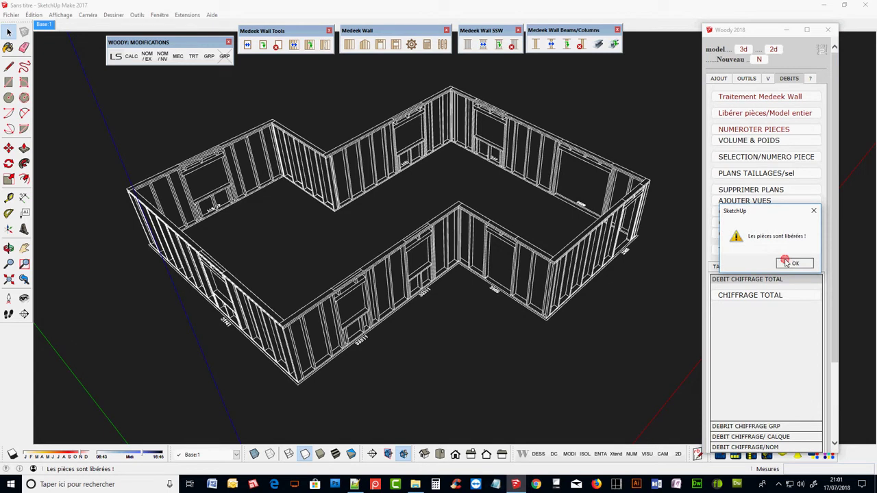
# Renumber all pieces and acknowledge the successful numbering.
pyautogui.click(768, 131)
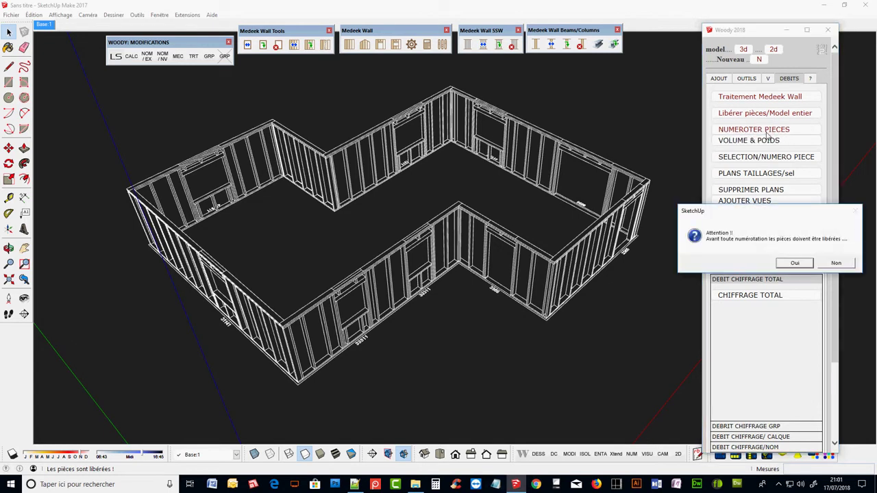
pyautogui.click(791, 263)
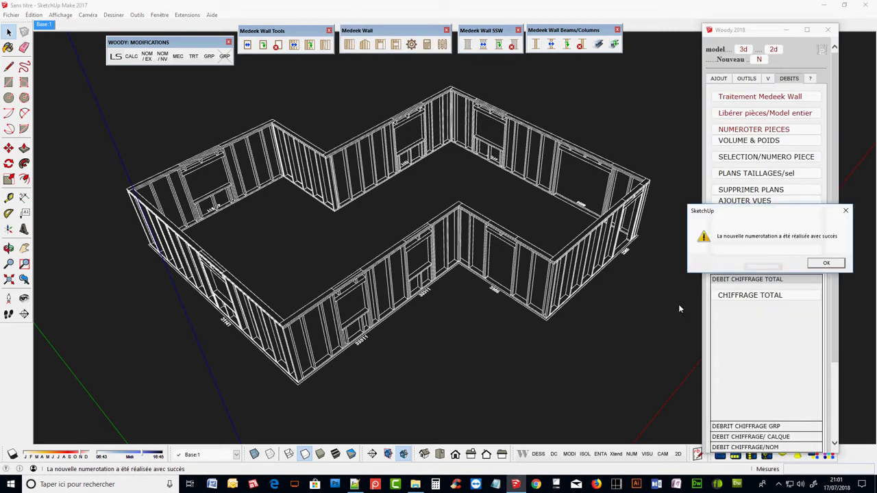
pyautogui.click(814, 266)
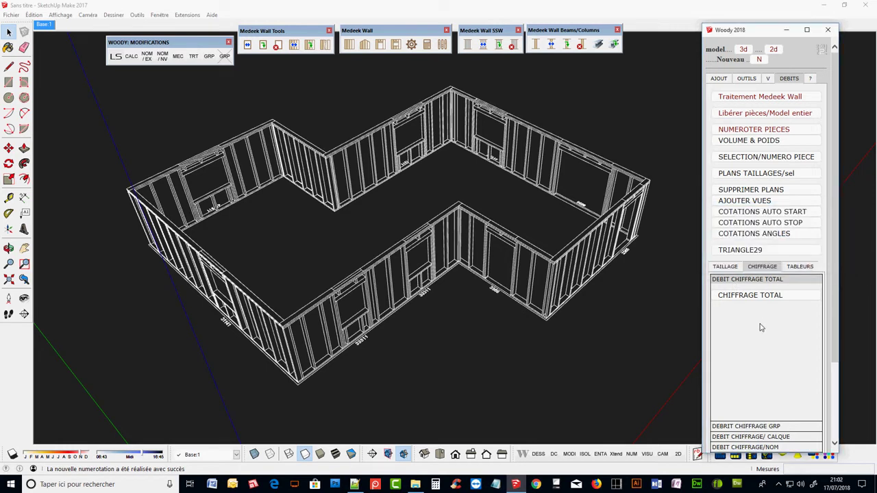
# Select the front wall's top and bottom plates.
pyautogui.scroll(-2, 761, 328)
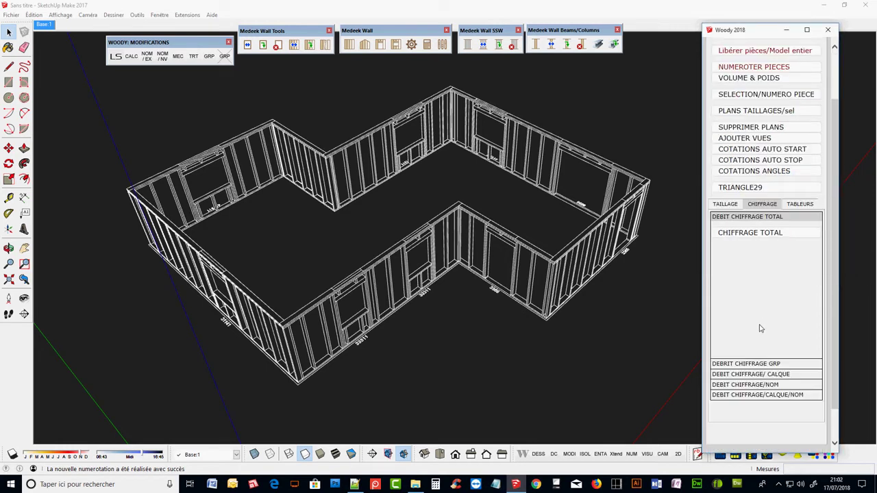
pyautogui.click(801, 204)
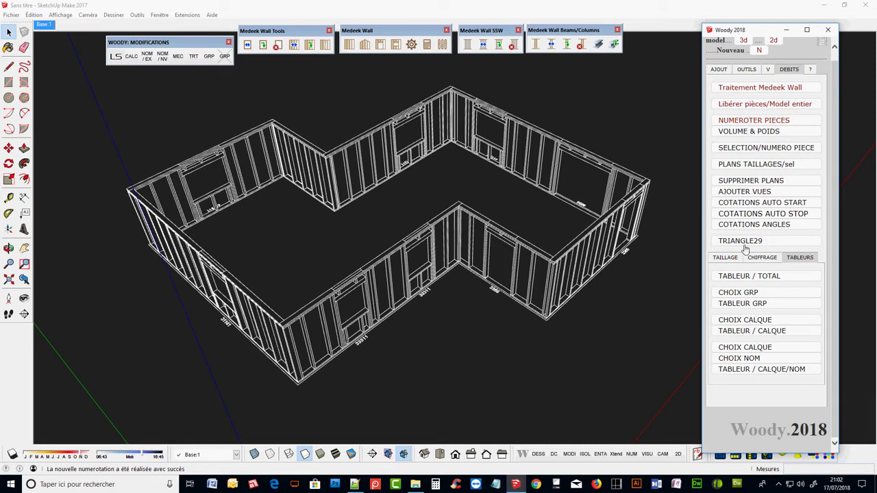
pyautogui.moveTo(546, 361)
pyautogui.mouseDown(button='middle')
pyautogui.moveTo(217, 303)
pyautogui.moveTo(415, 355)
pyautogui.moveTo(376, 323)
pyautogui.mouseUp(button='middle')
pyautogui.scroll(2, 375, 324)
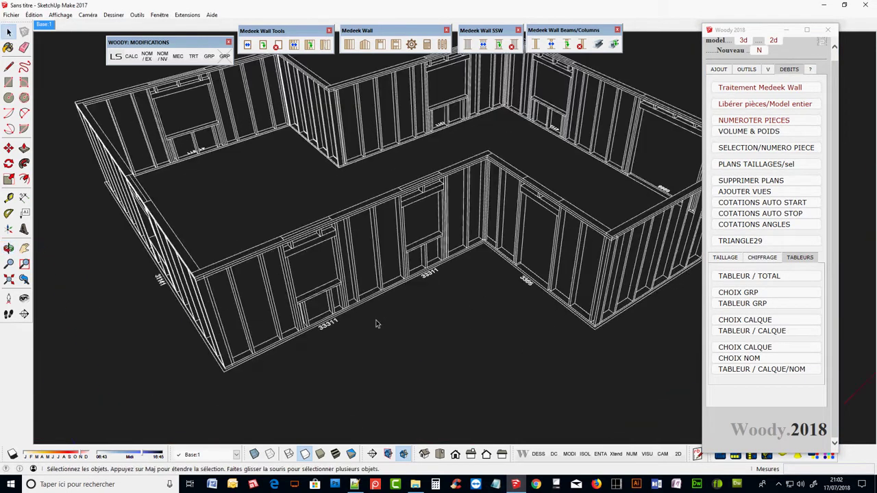
pyautogui.click(7, 33)
pyautogui.click(353, 209)
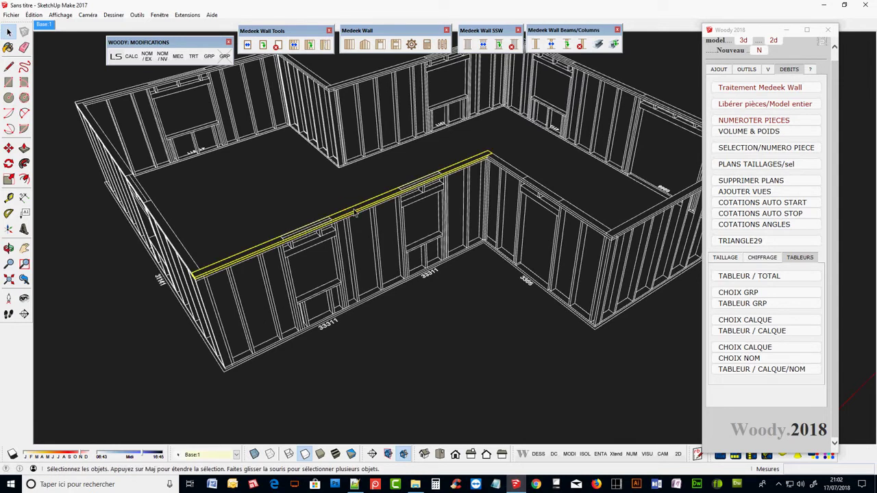
pyautogui.scroll(2, 391, 322)
pyautogui.scroll(2, 359, 279)
pyautogui.scroll(2, 360, 279)
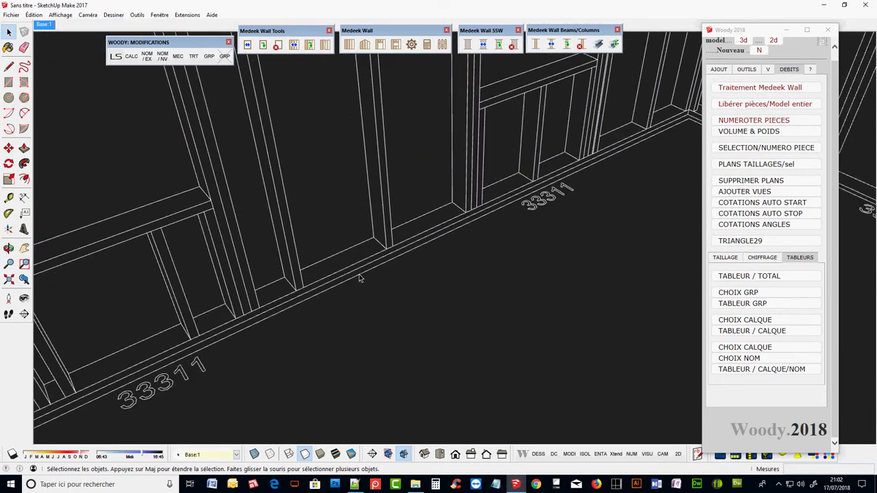
pyautogui.scroll(1, 356, 268)
pyautogui.click(355, 259)
# Extend the selection to the whole front wall and group it as detail group 'pan 01'.
pyautogui.scroll(-3, 373, 286)
pyautogui.scroll(-3, 373, 286)
pyautogui.moveTo(374, 285); pyautogui.dragTo(404, 299, button='middle')
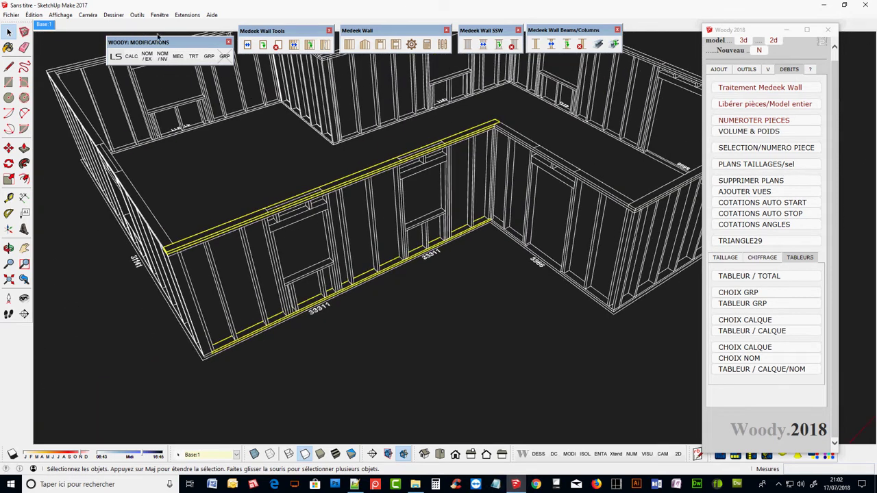
pyautogui.click(114, 58)
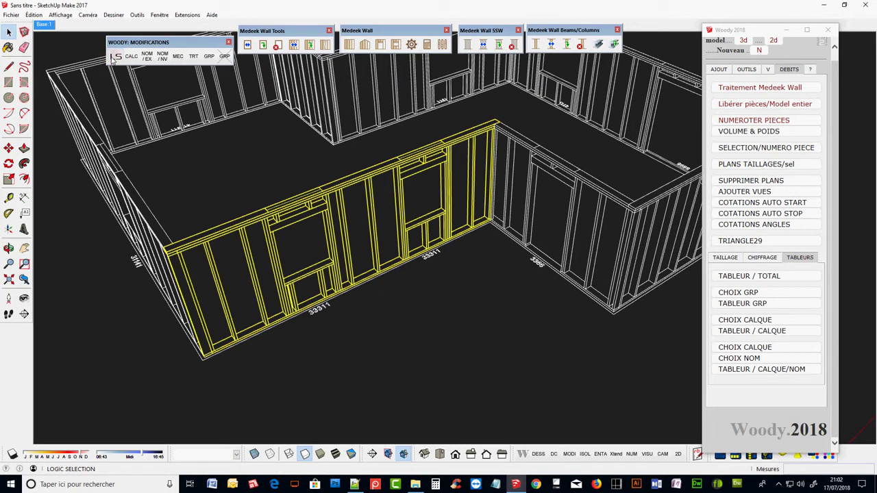
pyautogui.click(209, 56)
pyautogui.write('pan 01')
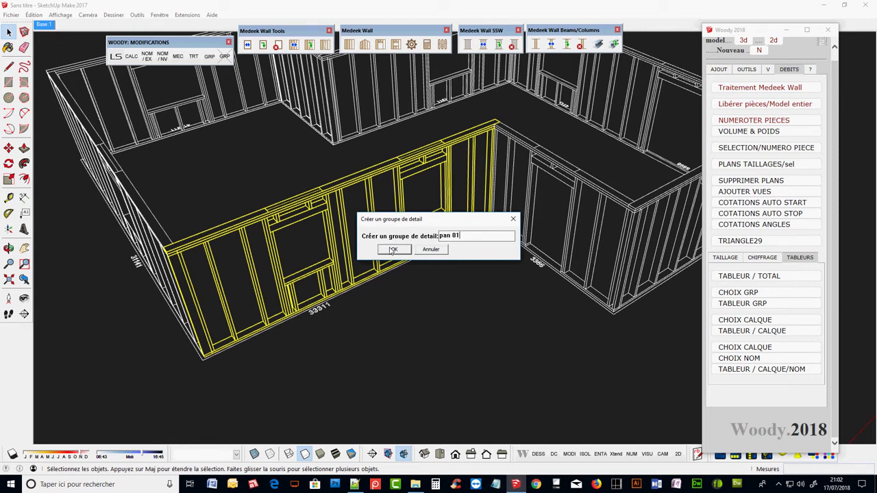
pyautogui.click(394, 250)
# Use ISOL GRP to show only detail group 'pan 01', then orbit around that wall panel.
pyautogui.click(478, 328)
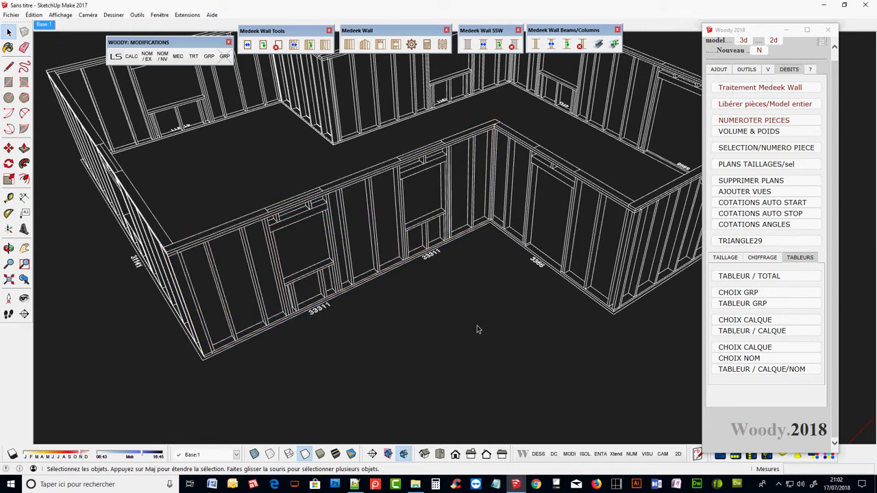
pyautogui.moveTo(477, 328); pyautogui.dragTo(439, 315, button='middle')
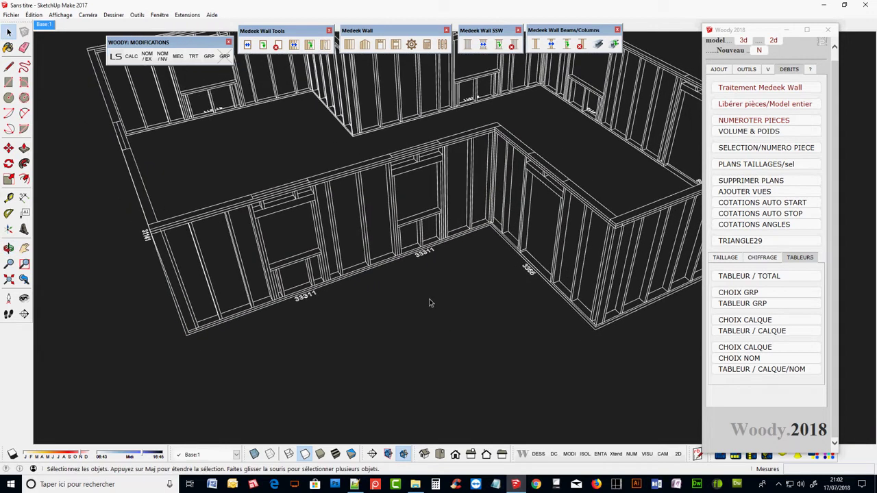
pyautogui.scroll(1, 430, 303)
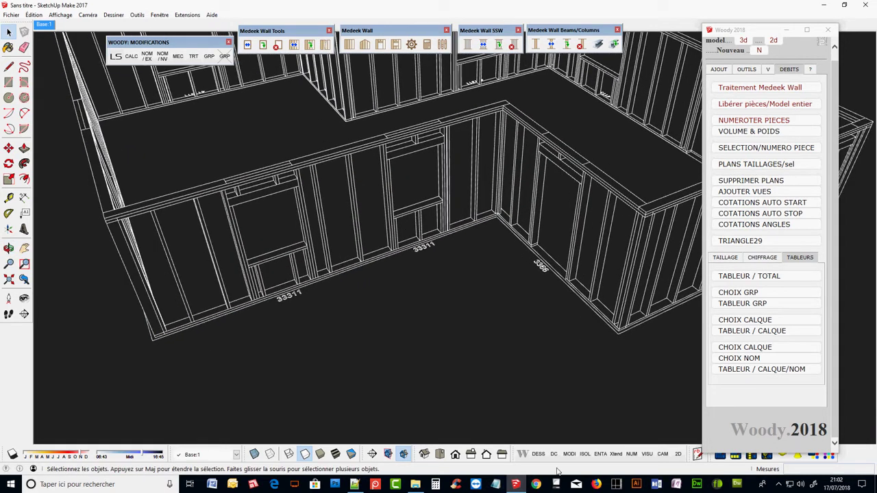
pyautogui.click(583, 456)
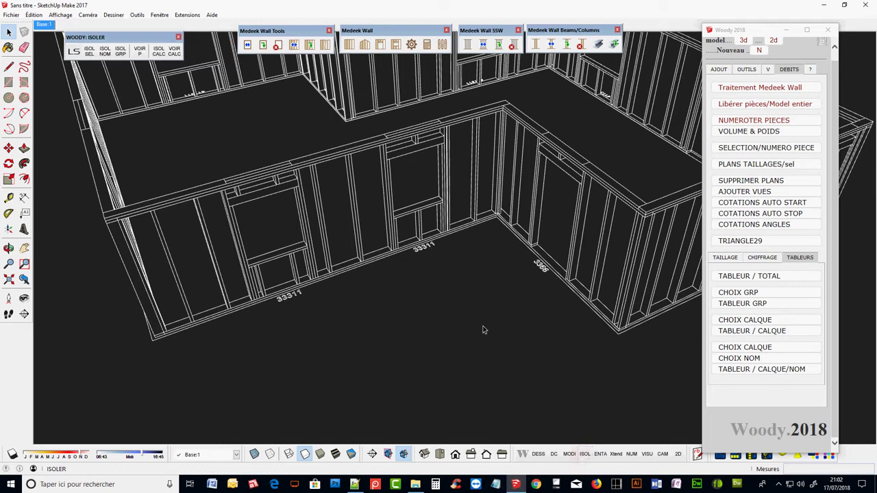
pyautogui.click(120, 51)
pyautogui.click(526, 236)
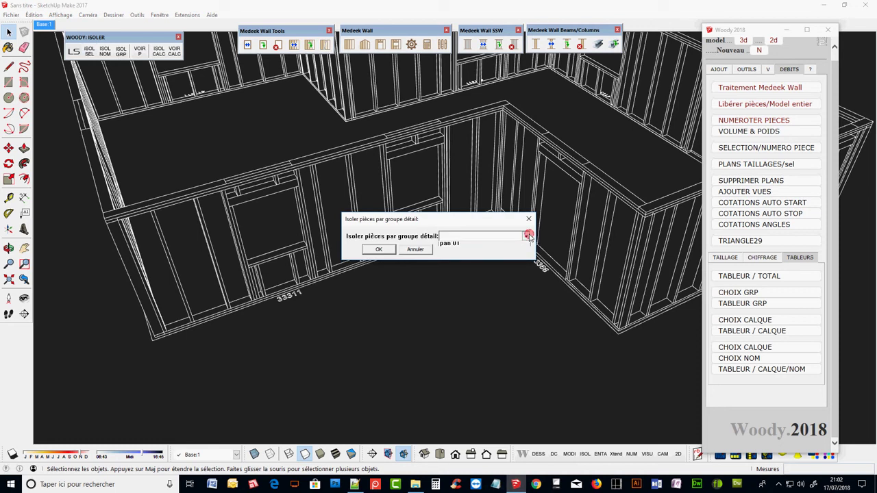
pyautogui.click(470, 245)
pyautogui.click(377, 251)
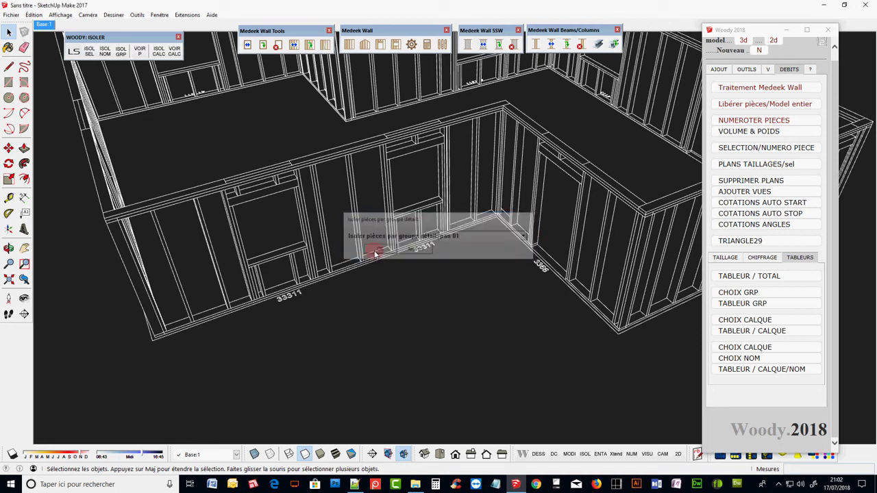
pyautogui.moveTo(480, 309)
pyautogui.mouseDown(button='middle')
pyautogui.moveTo(448, 298)
pyautogui.moveTo(514, 251)
pyautogui.moveTo(419, 275)
pyautogui.moveTo(280, 255)
pyautogui.moveTo(462, 262)
pyautogui.moveTo(589, 233)
pyautogui.moveTo(619, 205)
pyautogui.mouseUp(button='middle')
# Hide the left and right end studs of the 'pan 01' panel with Masquer.
pyautogui.press('space')
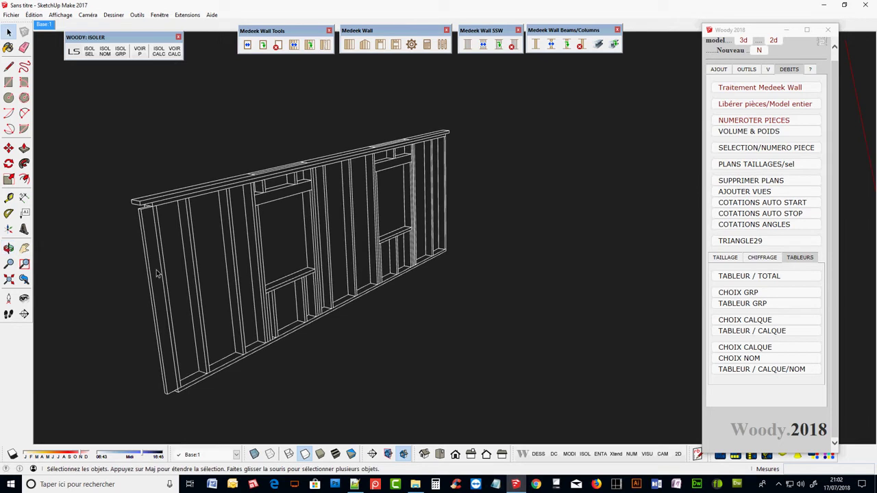
pyautogui.click(154, 281)
pyautogui.rightClick(152, 281)
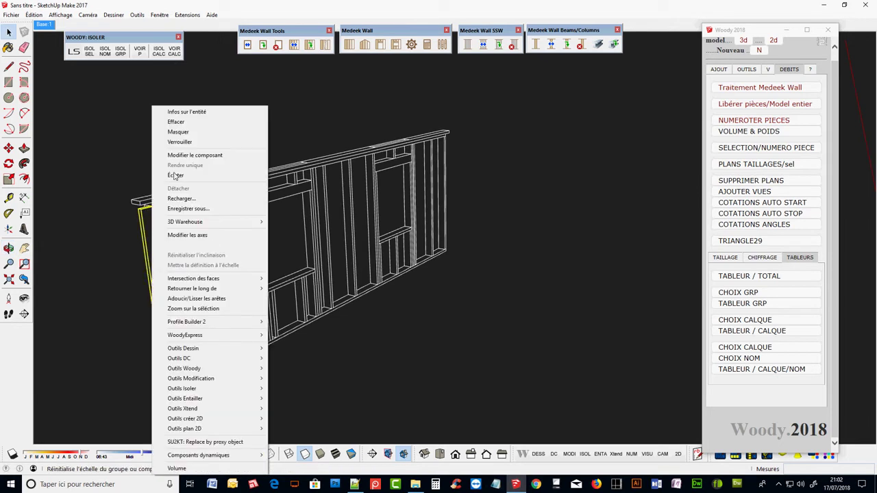
pyautogui.click(186, 134)
pyautogui.moveTo(585, 276)
pyautogui.mouseDown(button='middle')
pyautogui.moveTo(203, 333)
pyautogui.moveTo(604, 196)
pyautogui.mouseUp(button='middle')
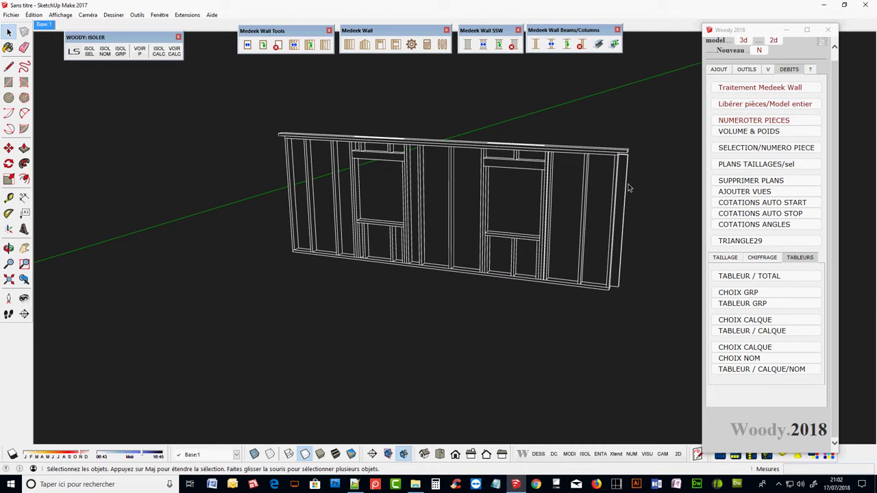
pyautogui.click(624, 183)
pyautogui.rightClick(624, 184)
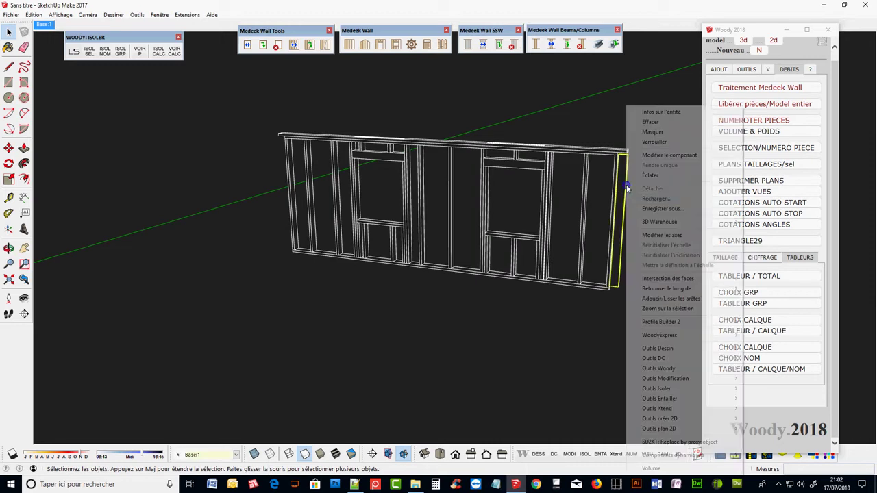
pyautogui.click(652, 131)
pyautogui.moveTo(254, 303)
pyautogui.mouseDown(button='middle')
pyautogui.moveTo(339, 339)
pyautogui.moveTo(514, 336)
pyautogui.moveTo(584, 102)
pyautogui.mouseUp(button='middle')
pyautogui.scroll(2, 611, 154)
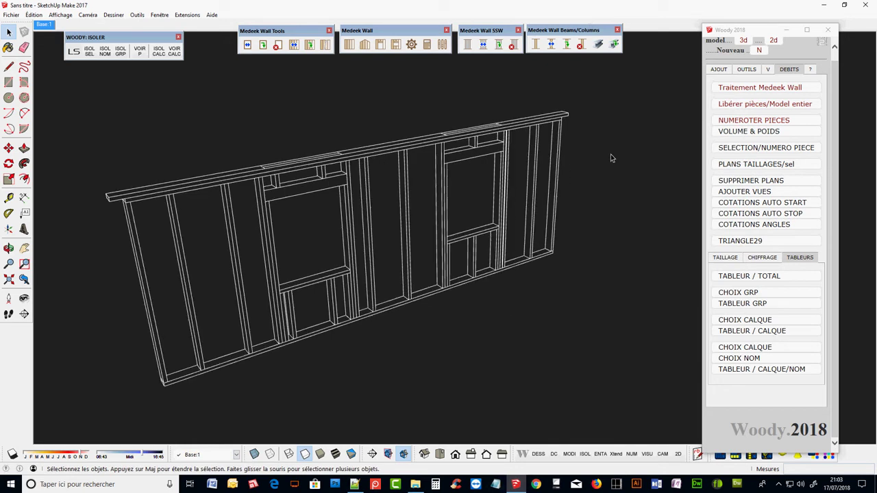
# Generate the 'pan 01' cutting-list spreadsheet, view it, then close the Feuille Debit window.
pyautogui.click(753, 306)
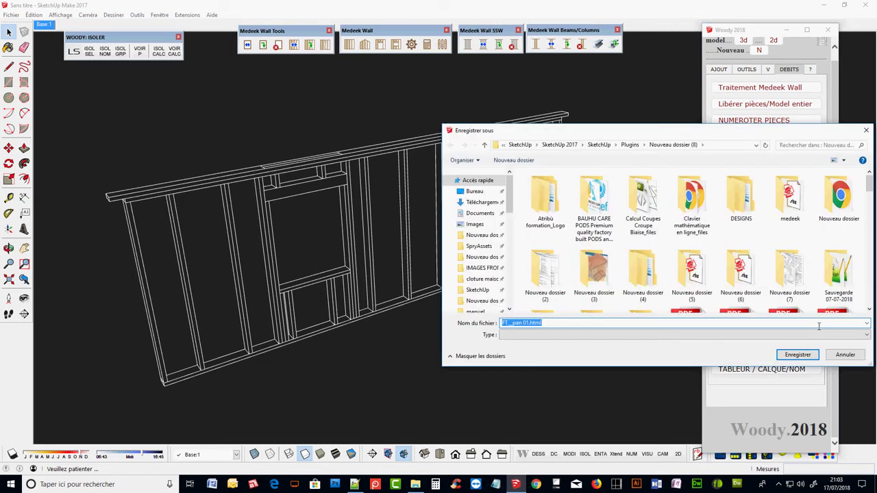
pyautogui.click(839, 356)
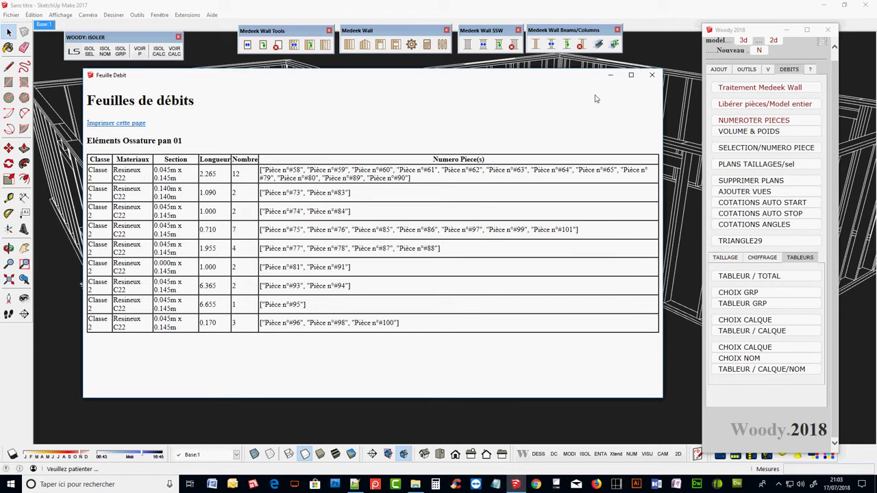
pyautogui.click(652, 75)
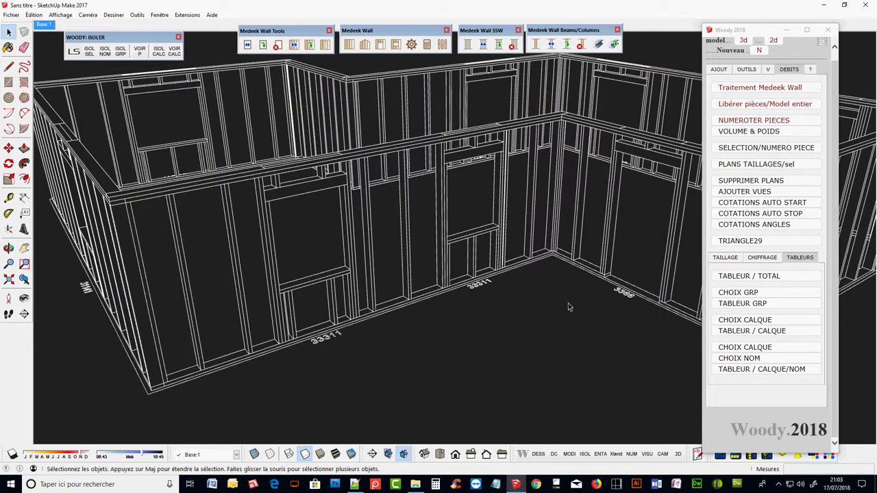
# Select the left end wall's top and bottom plates and extend the selection to the whole wall.
pyautogui.moveTo(138, 280)
pyautogui.mouseDown(button='middle')
pyautogui.moveTo(304, 258)
pyautogui.moveTo(312, 226)
pyautogui.mouseUp(button='middle')
pyautogui.click(304, 151)
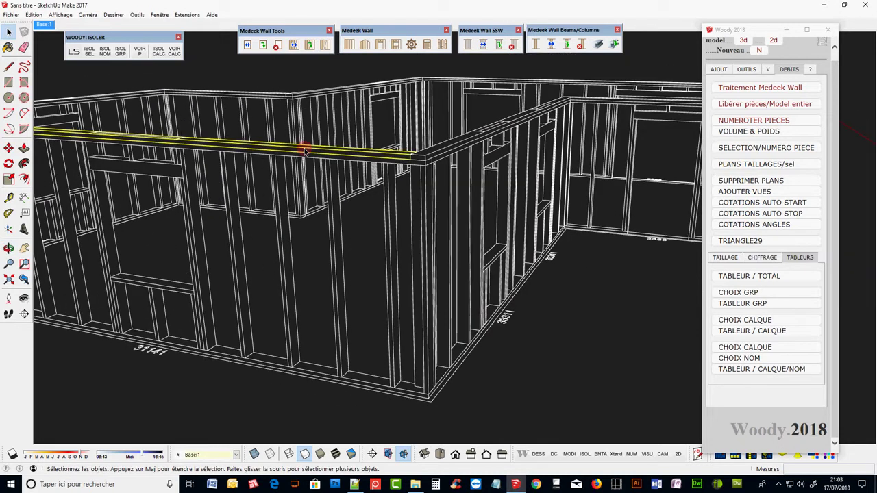
pyautogui.keyDown('shift'); pyautogui.click(296, 374); pyautogui.keyUp('shift')
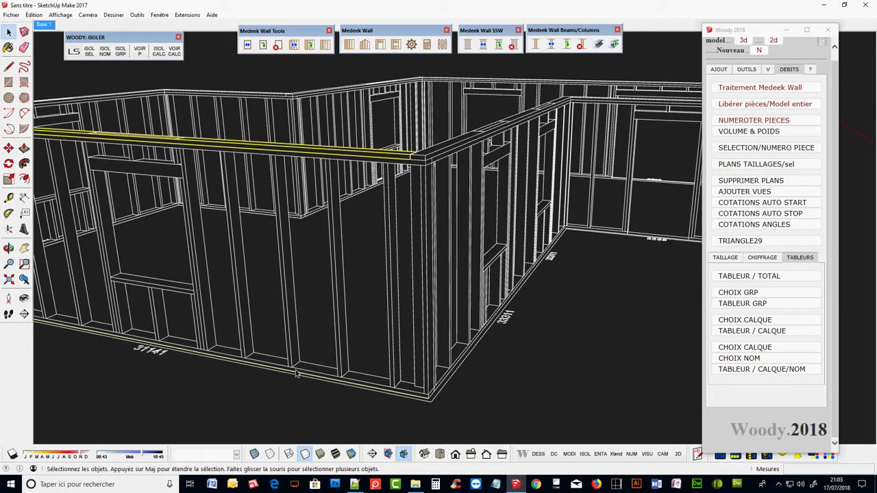
pyautogui.click(73, 53)
# Group the selected wall as detail group 'pan 02' and clear the selection.
pyautogui.moveTo(300, 239); pyautogui.dragTo(201, 268, button='middle')
pyautogui.scroll(-3, 274, 233)
pyautogui.scroll(-3, 294, 226)
pyautogui.scroll(-2, 294, 226)
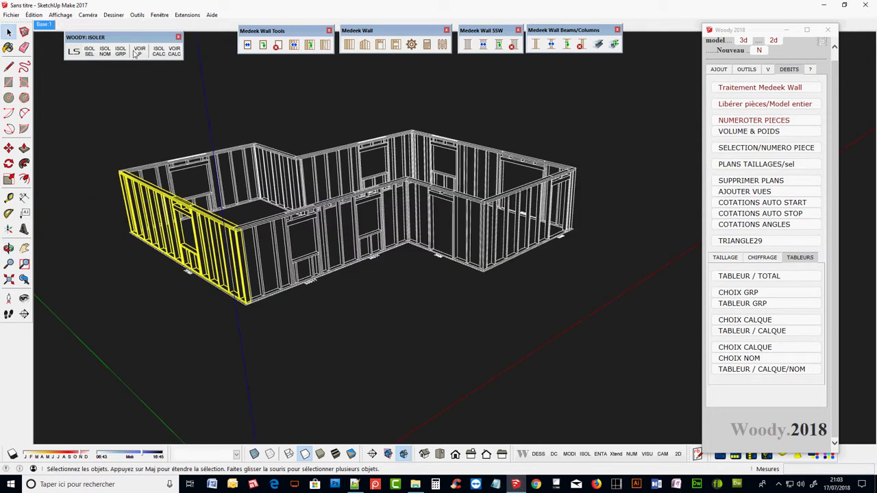
pyautogui.click(569, 454)
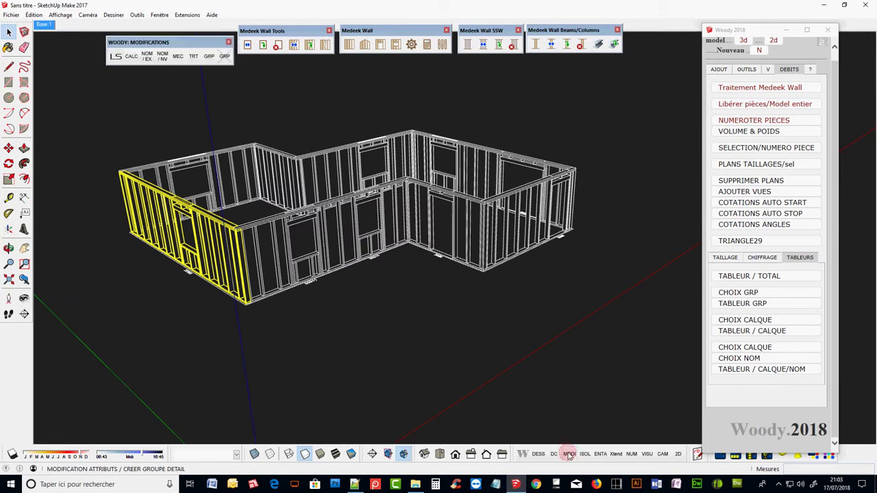
pyautogui.click(209, 56)
pyautogui.write('pan 02')
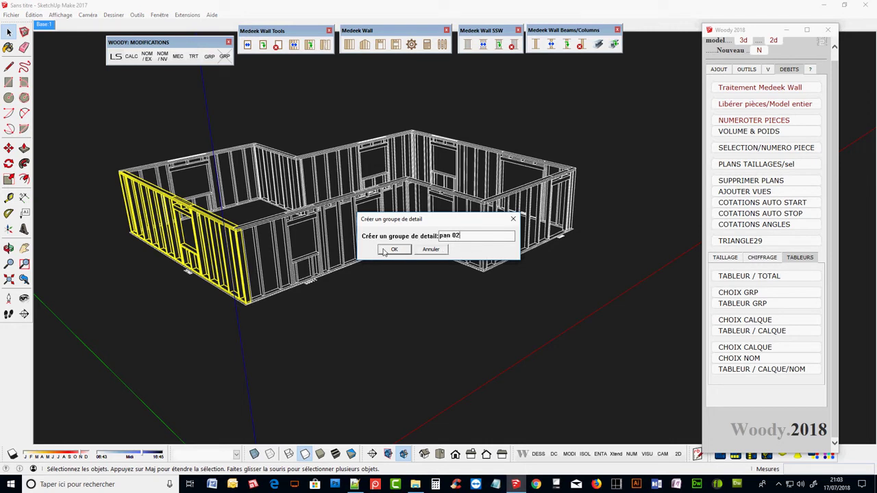
pyautogui.click(385, 251)
pyautogui.click(389, 325)
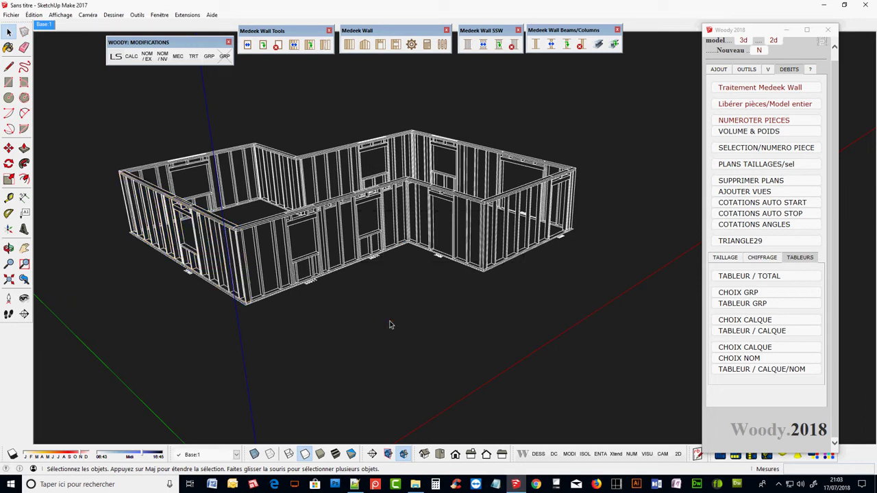
pyautogui.moveTo(378, 318); pyautogui.dragTo(264, 343, button='middle')
# Select the short corner wall's top and bottom plates, then every piece between them.
pyautogui.moveTo(376, 337); pyautogui.dragTo(477, 205, button='middle')
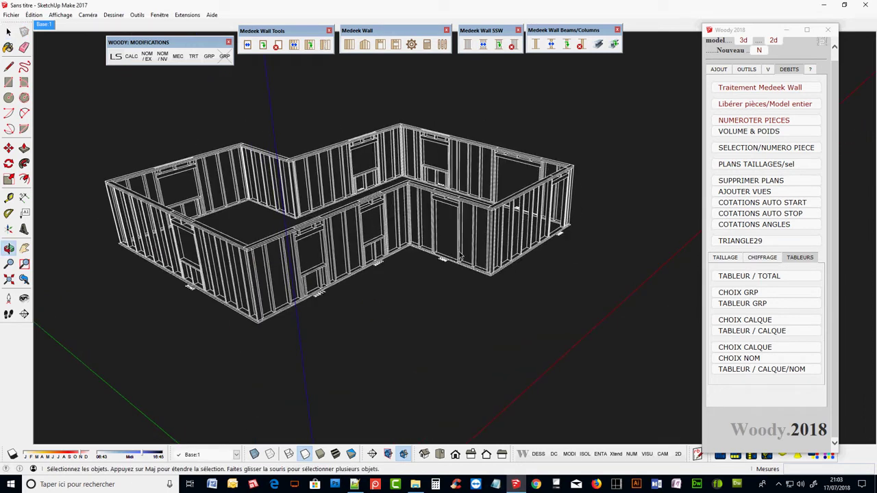
pyautogui.click(478, 206)
pyautogui.scroll(5, 480, 233)
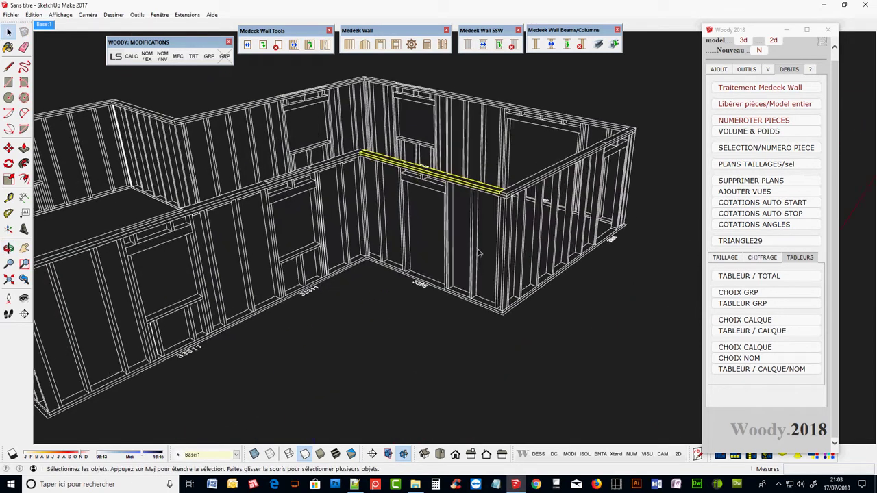
pyautogui.scroll(3, 464, 323)
pyautogui.keyDown('shift'); pyautogui.click(458, 315); pyautogui.keyUp('shift')
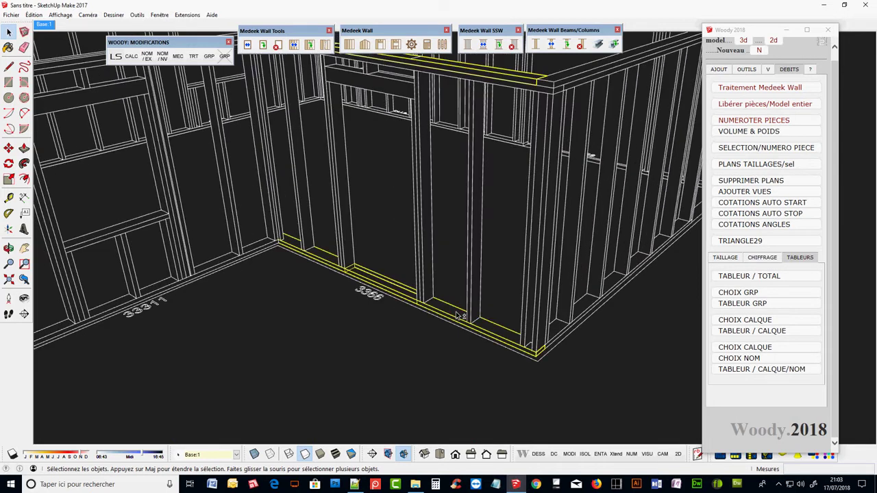
pyautogui.scroll(-5, 307, 211)
pyautogui.scroll(-3, 350, 207)
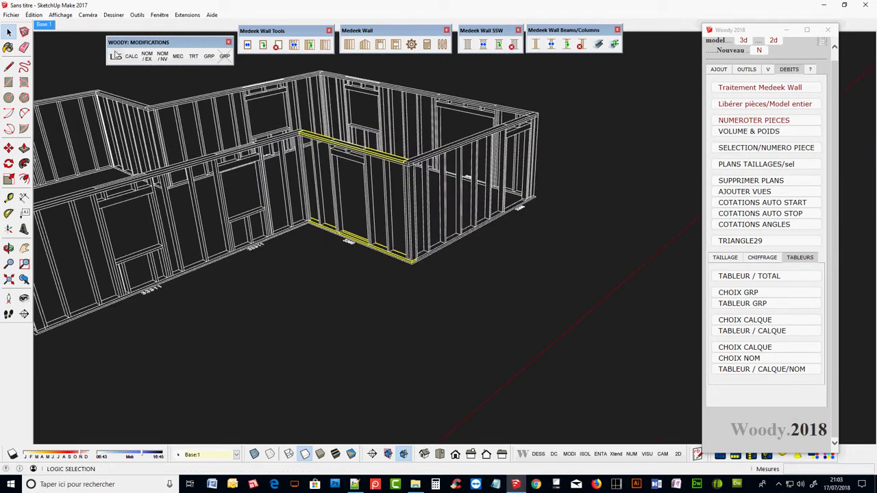
pyautogui.click(115, 58)
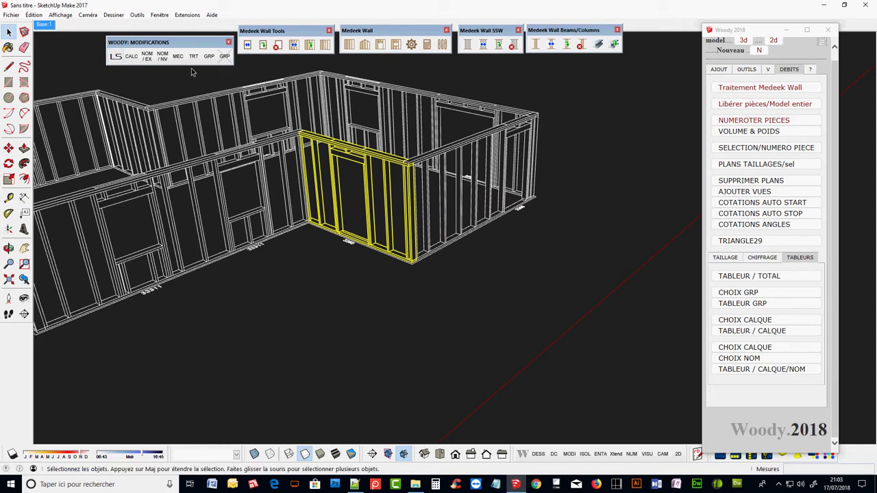
# Group the short wall's pieces as detail group 'pan 03'.
pyautogui.click(209, 56)
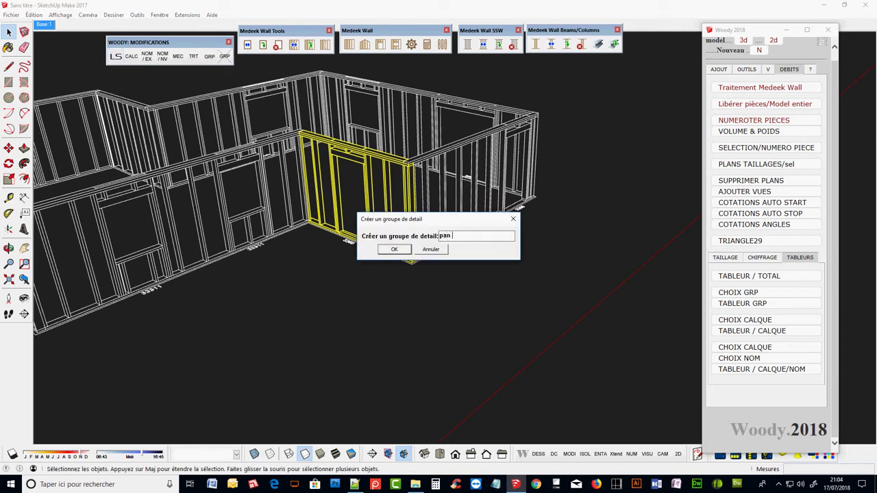
pyautogui.click(395, 250)
pyautogui.moveTo(384, 327)
pyautogui.mouseDown(button='middle')
pyautogui.moveTo(506, 287)
pyautogui.moveTo(553, 294)
pyautogui.mouseUp(button='middle')
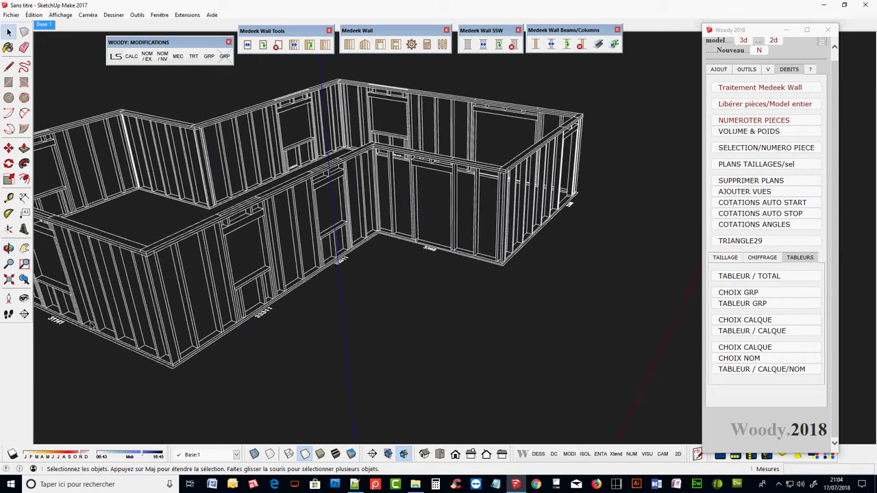
pyautogui.scroll(3, 142, 395)
pyautogui.scroll(2, 142, 395)
pyautogui.moveTo(349, 374); pyautogui.dragTo(285, 397, button='middle')
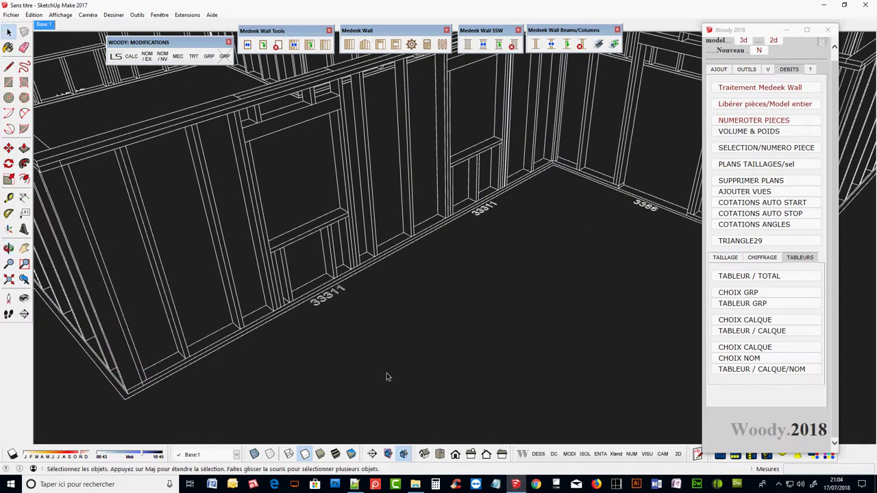
pyautogui.scroll(-3, 337, 392)
# Select the long wall's bottom edge and insert a Panneau OSB element from Woody's timber elements.
pyautogui.click(747, 70)
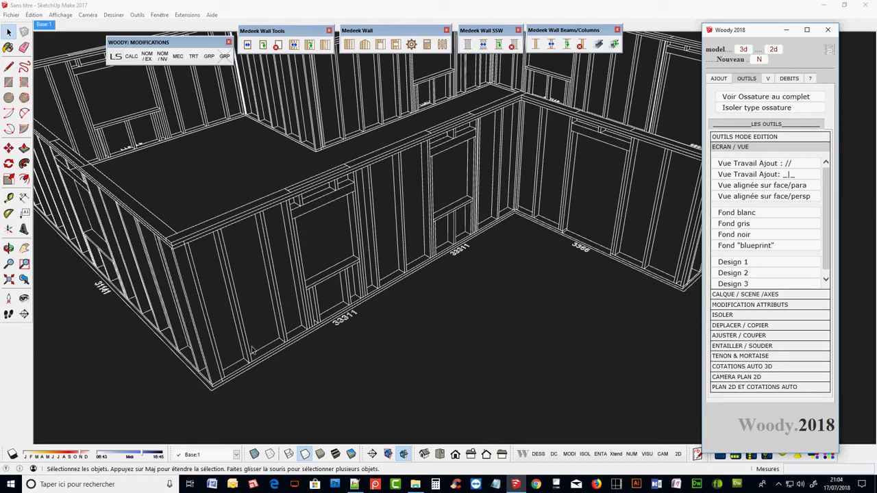
pyautogui.click(264, 363)
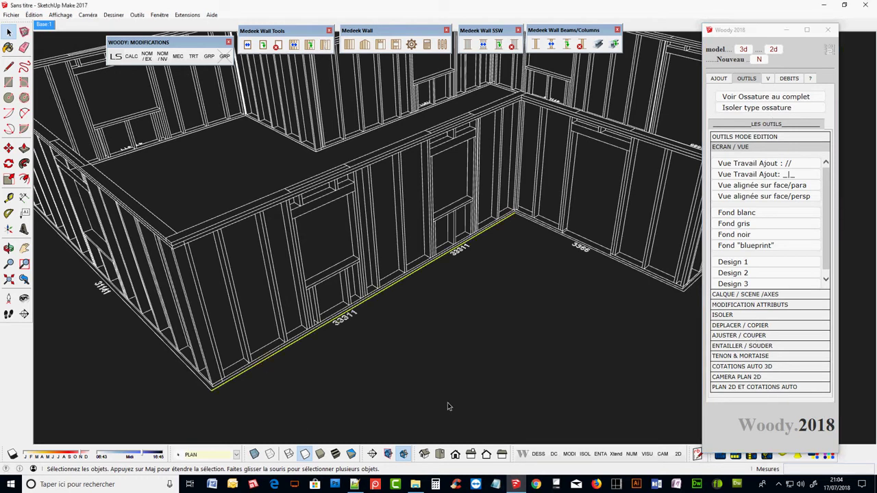
pyautogui.click(719, 79)
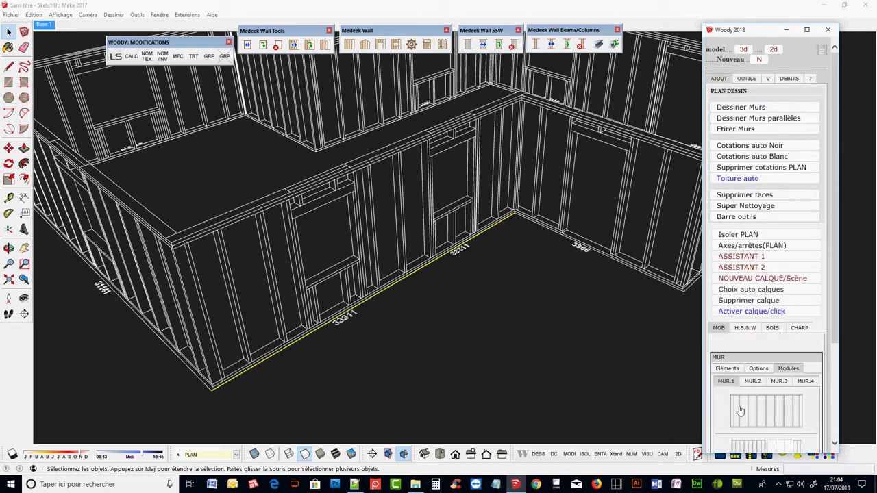
pyautogui.click(776, 328)
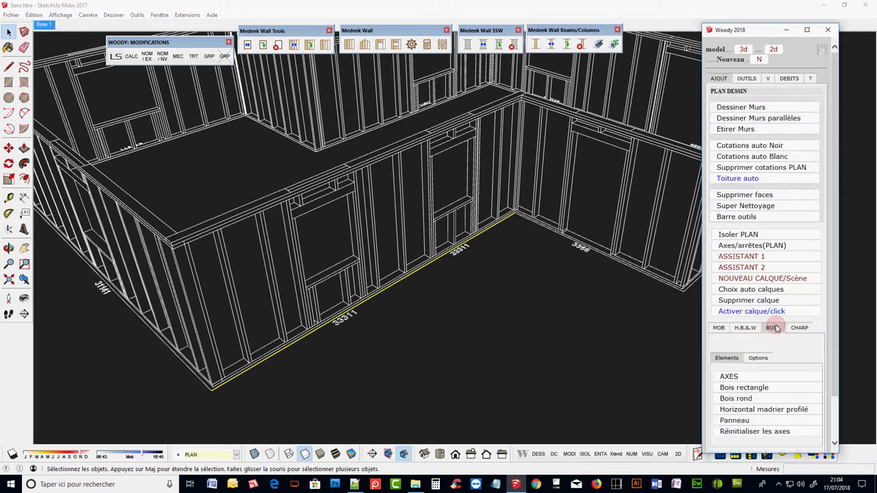
pyautogui.scroll(-1, 773, 347)
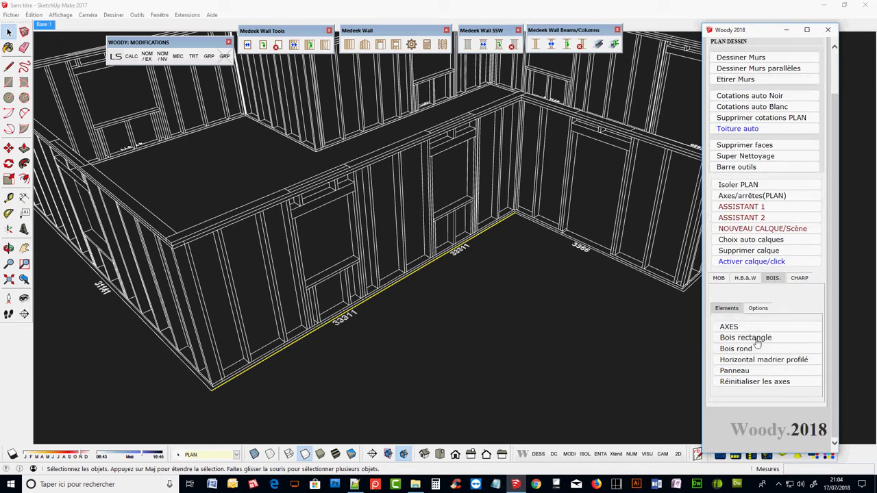
pyautogui.click(738, 371)
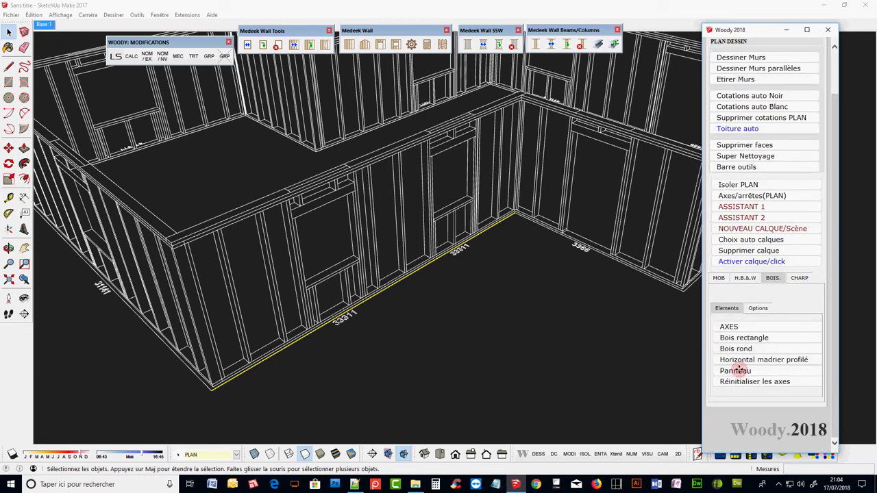
pyautogui.scroll(2, 226, 384)
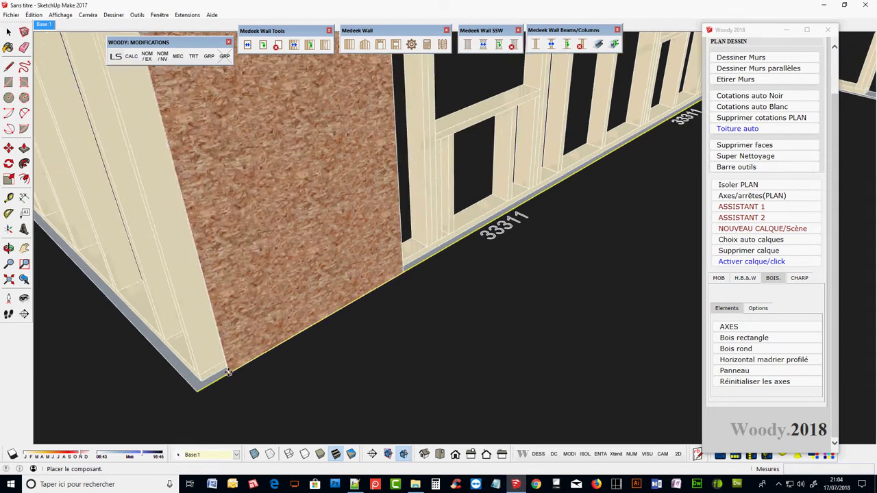
pyautogui.scroll(2, 205, 389)
pyautogui.scroll(1, 192, 394)
pyautogui.moveTo(190, 395)
pyautogui.mouseDown(button='middle')
pyautogui.moveTo(138, 412)
pyautogui.moveTo(348, 395)
pyautogui.moveTo(328, 390)
pyautogui.mouseUp(button='middle')
pyautogui.press('m')
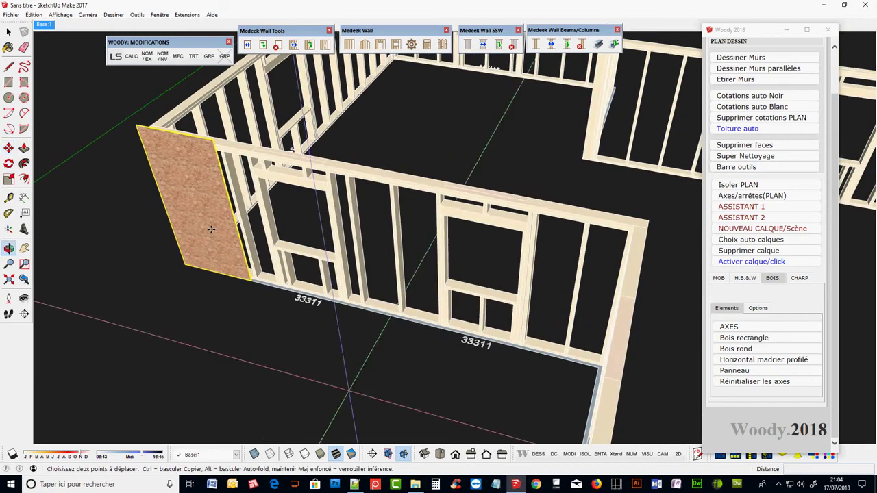
pyautogui.click(8, 32)
pyautogui.click(147, 274)
pyautogui.scroll(1, 144, 192)
pyautogui.scroll(2, 144, 192)
pyautogui.scroll(2, 206, 247)
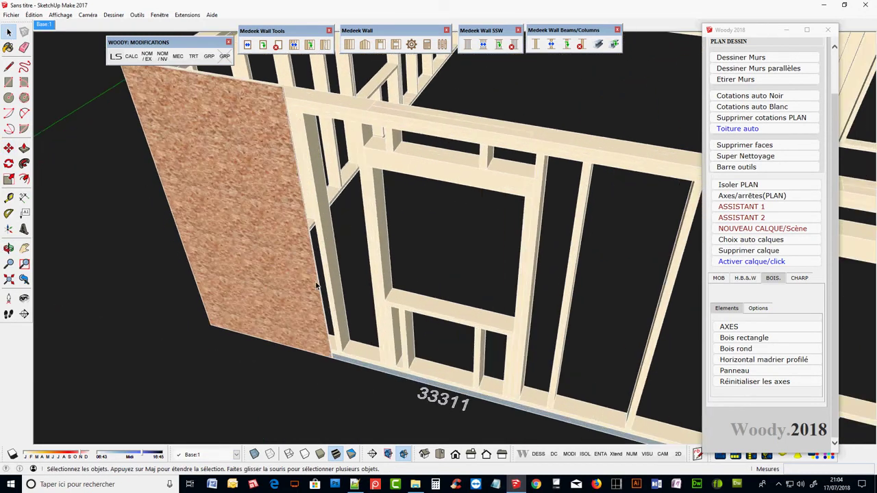
pyautogui.scroll(2, 288, 315)
pyautogui.scroll(2, 357, 363)
pyautogui.scroll(2, 346, 421)
pyautogui.moveTo(347, 421)
pyautogui.mouseDown(button='middle')
pyautogui.moveTo(247, 334)
pyautogui.moveTo(196, 260)
pyautogui.moveTo(235, 284)
pyautogui.moveTo(277, 349)
pyautogui.moveTo(304, 314)
pyautogui.moveTo(299, 326)
pyautogui.moveTo(319, 390)
pyautogui.mouseUp(button='middle')
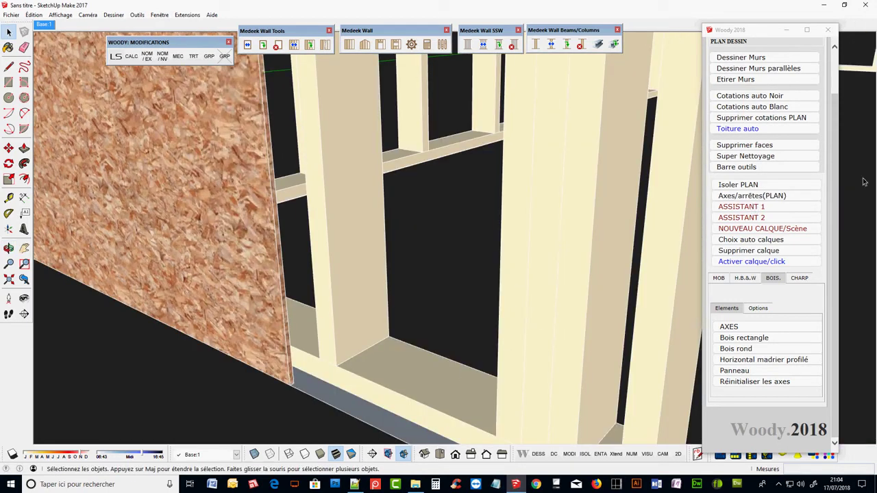
# Start Woody's point-to-point move and dismiss the warning that no piece is selected.
pyautogui.moveTo(835, 118); pyautogui.dragTo(834, 75)
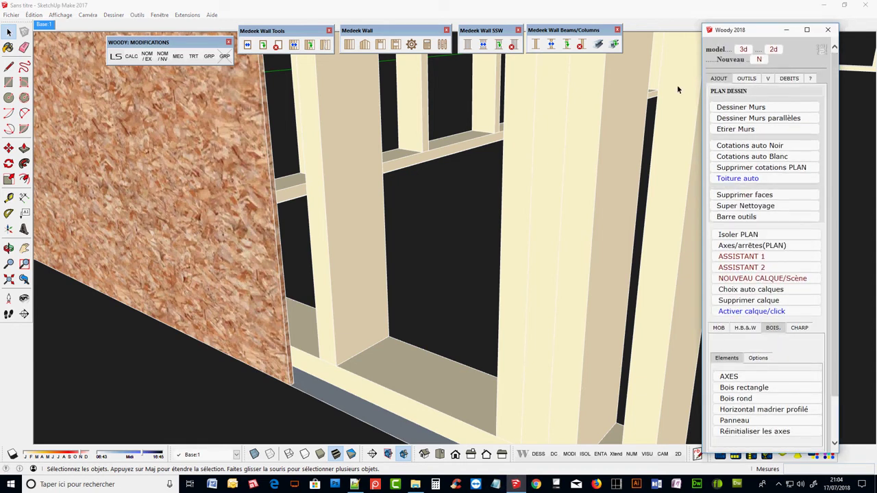
pyautogui.click(747, 78)
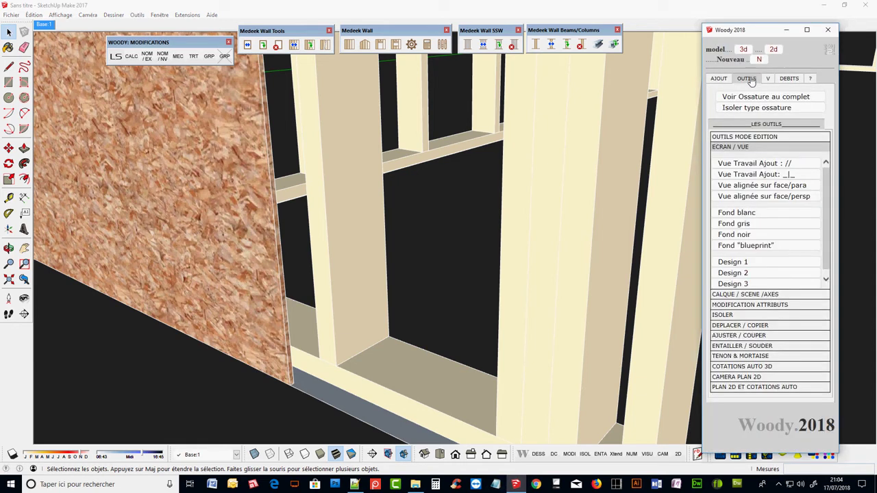
pyautogui.click(740, 326)
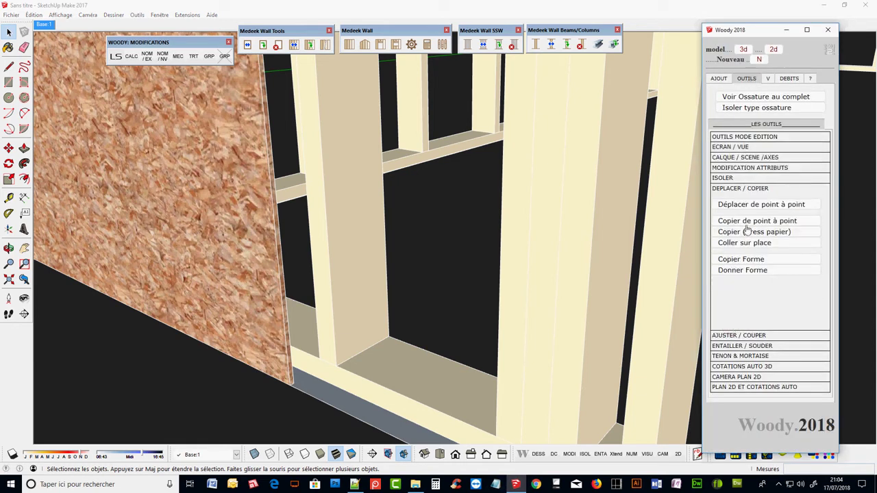
pyautogui.click(754, 203)
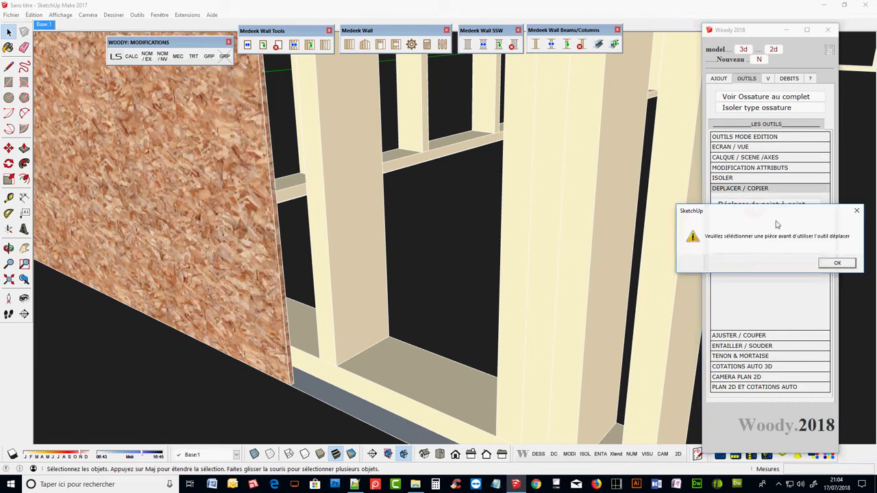
pyautogui.click(838, 263)
# Select the OSB panel, move it from its lower corner, then pick a new start point.
pyautogui.click(240, 264)
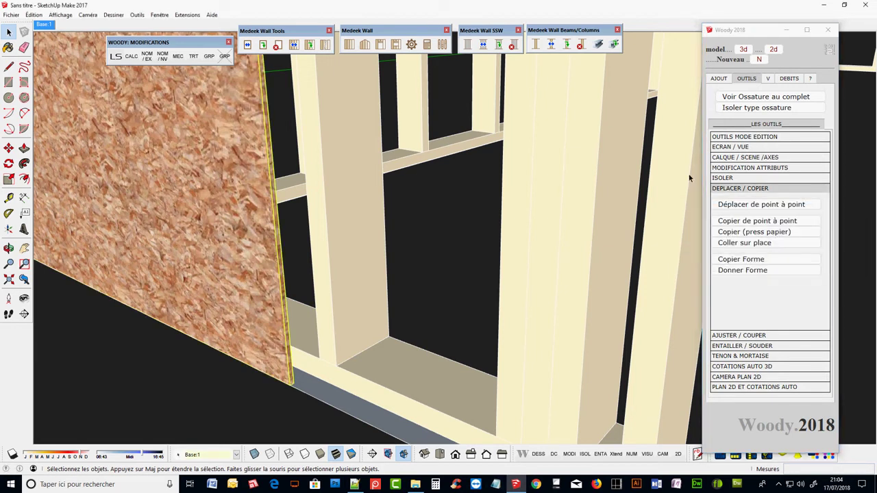
pyautogui.click(734, 207)
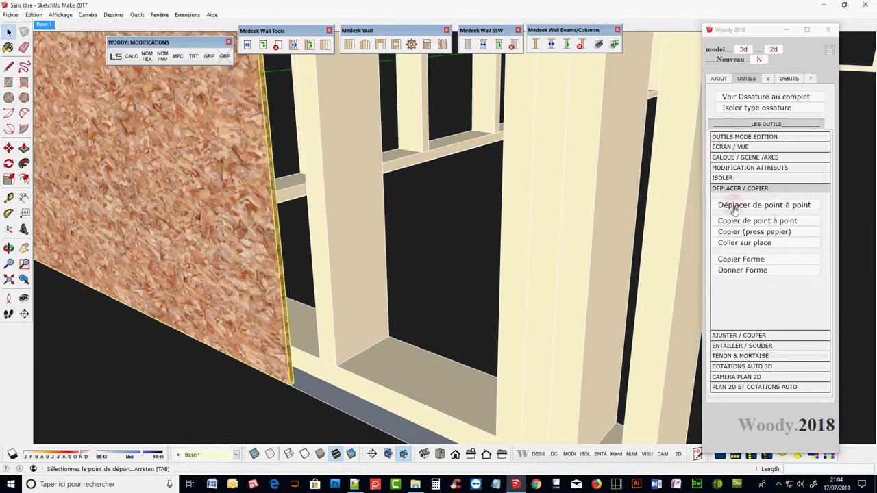
pyautogui.click(293, 385)
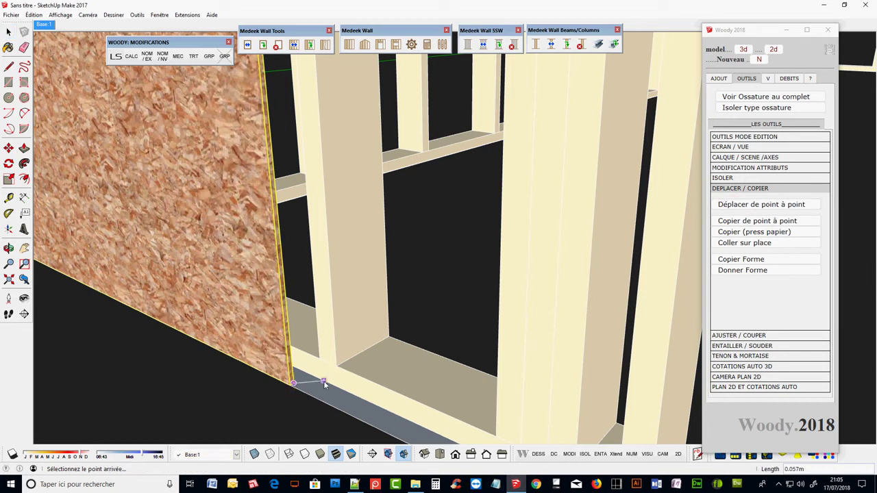
pyautogui.click(325, 385)
pyautogui.moveTo(332, 386)
pyautogui.mouseDown(button='middle')
pyautogui.moveTo(294, 375)
pyautogui.moveTo(473, 399)
pyautogui.moveTo(493, 414)
pyautogui.moveTo(301, 383)
pyautogui.moveTo(304, 348)
pyautogui.mouseUp(button='middle')
pyautogui.scroll(-2, 304, 348)
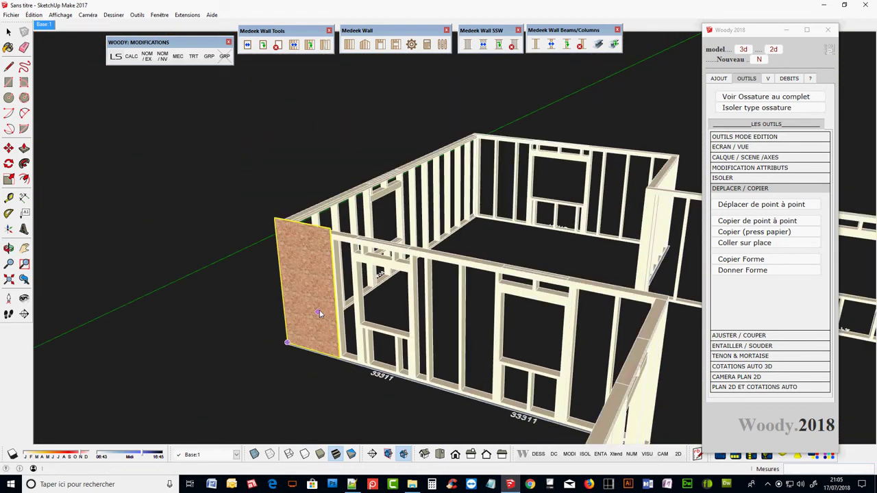
pyautogui.scroll(2, 287, 343)
pyautogui.scroll(2, 287, 342)
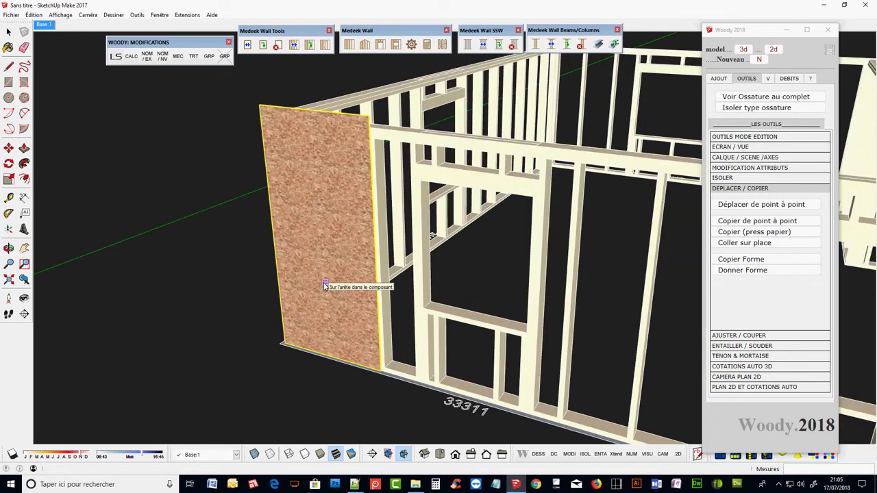
pyautogui.click(325, 283)
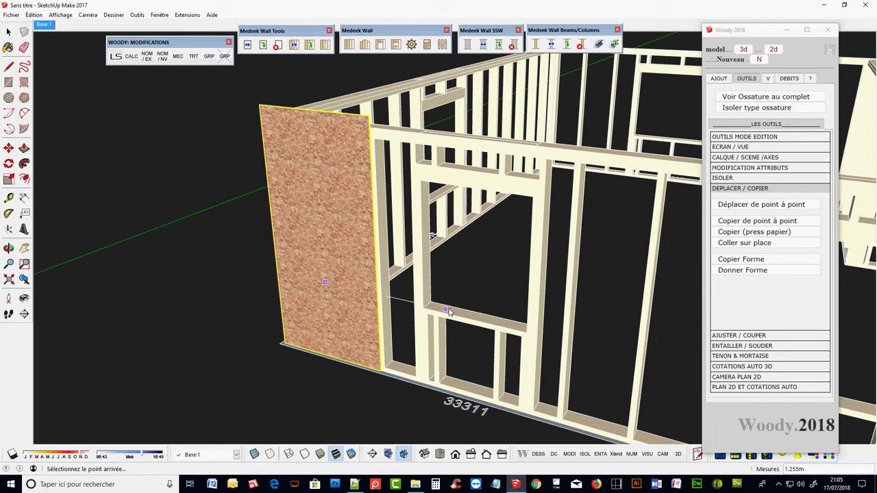
pyautogui.scroll(-1, 456, 336)
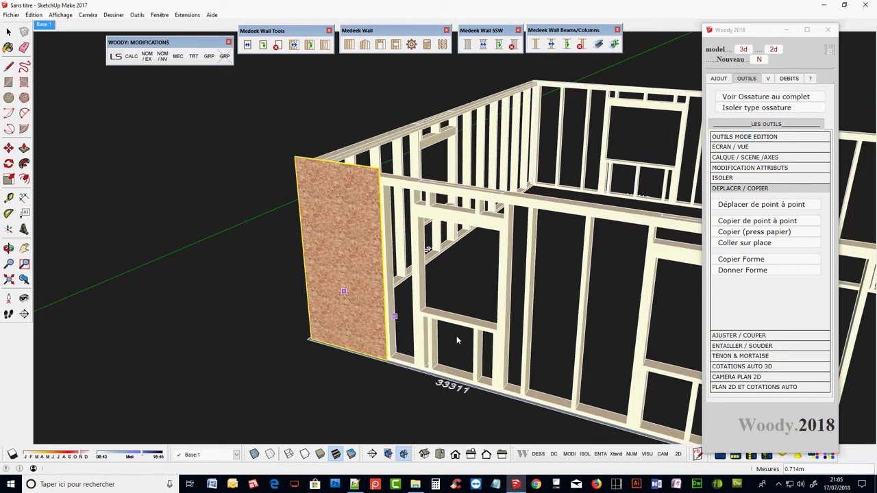
pyautogui.write('1.2')
# Drop the panel 1.2 m along the red axis, then move it off to the wall's left.
pyautogui.click(555, 342)
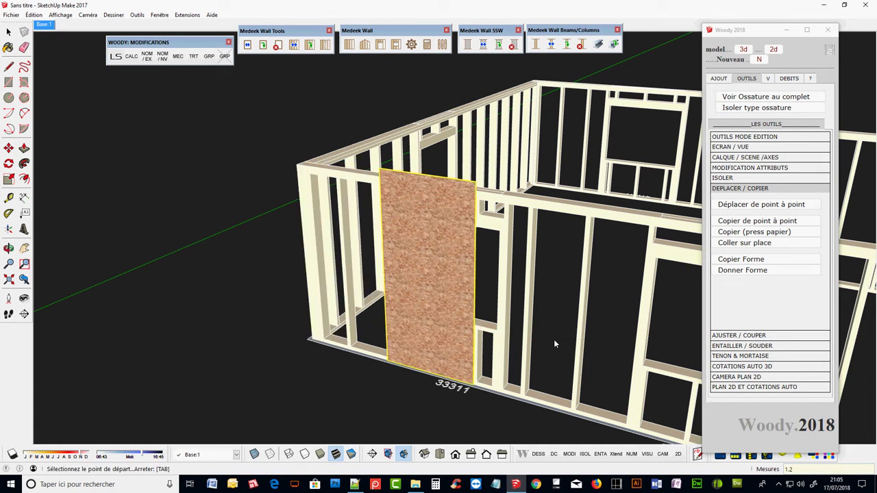
pyautogui.moveTo(511, 361)
pyautogui.mouseDown(button='middle')
pyautogui.moveTo(476, 404)
pyautogui.moveTo(576, 319)
pyautogui.mouseUp(button='middle')
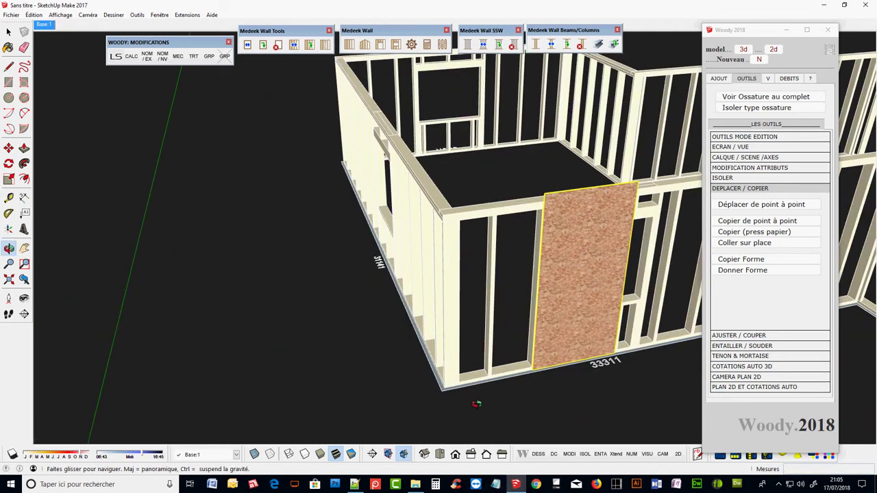
pyautogui.click(574, 316)
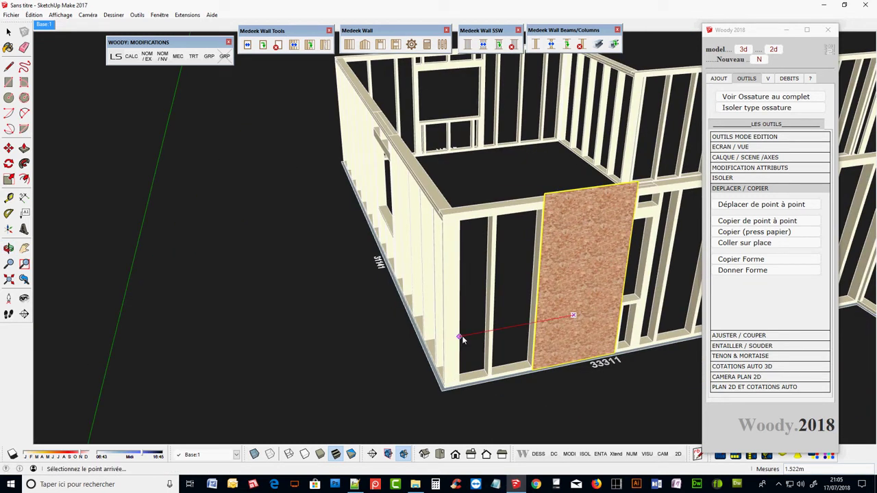
pyautogui.click(339, 357)
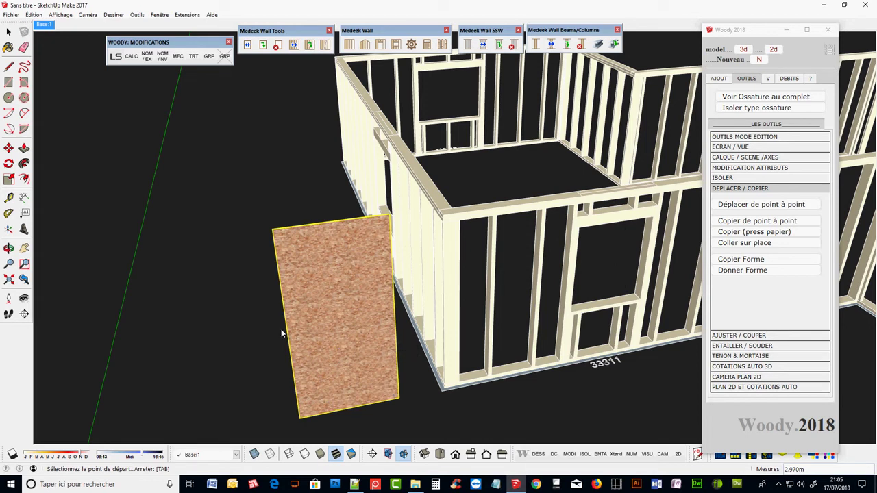
# Zoom in and snap the panel's lower corner to the end stud's base.
pyautogui.moveTo(344, 350); pyautogui.dragTo(209, 309, button='middle')
pyautogui.scroll(1, 209, 307)
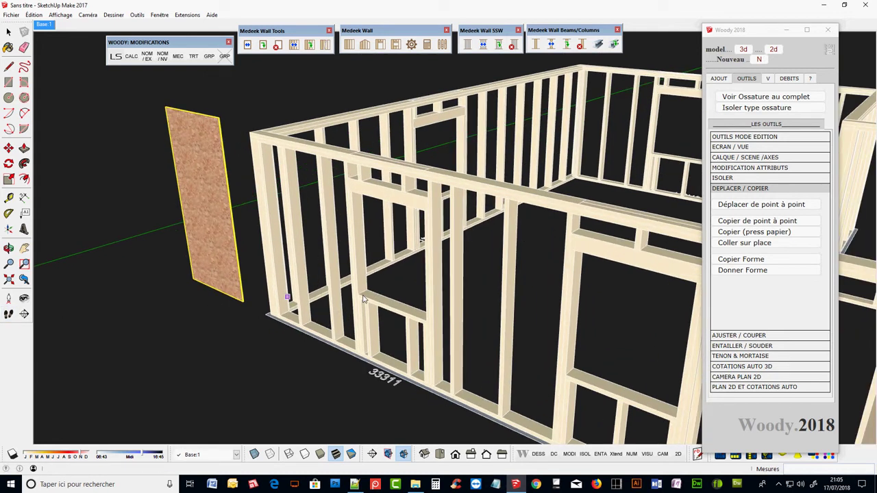
pyautogui.scroll(1, 254, 286)
pyautogui.scroll(2, 239, 281)
pyautogui.scroll(1, 254, 302)
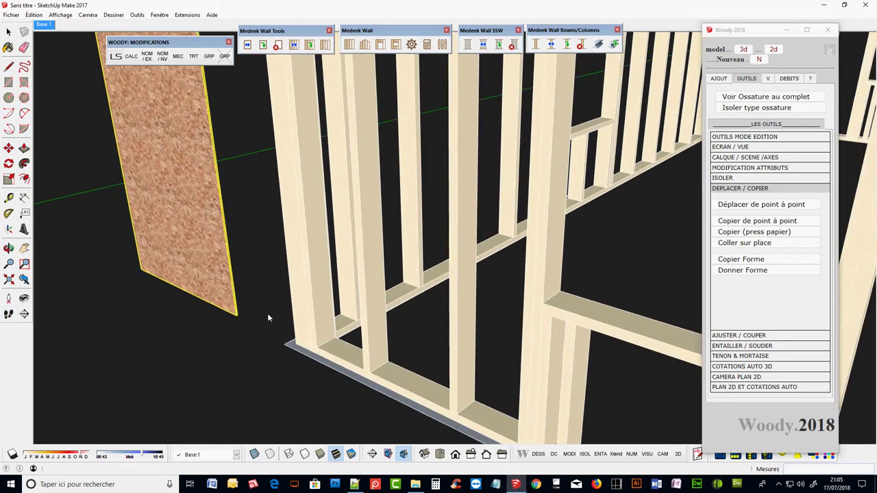
pyautogui.scroll(1, 250, 305)
pyautogui.scroll(1, 246, 306)
pyautogui.click(235, 316)
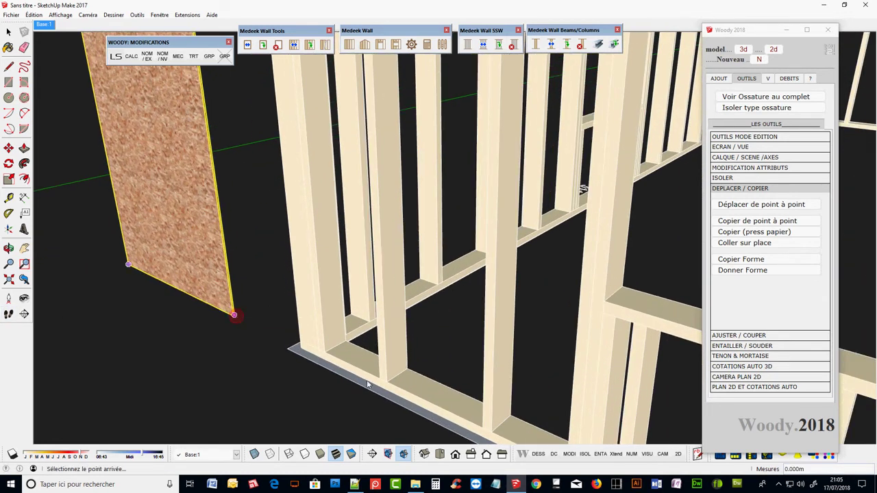
pyautogui.scroll(-1, 468, 410)
pyautogui.scroll(1, 472, 372)
pyautogui.scroll(1, 308, 315)
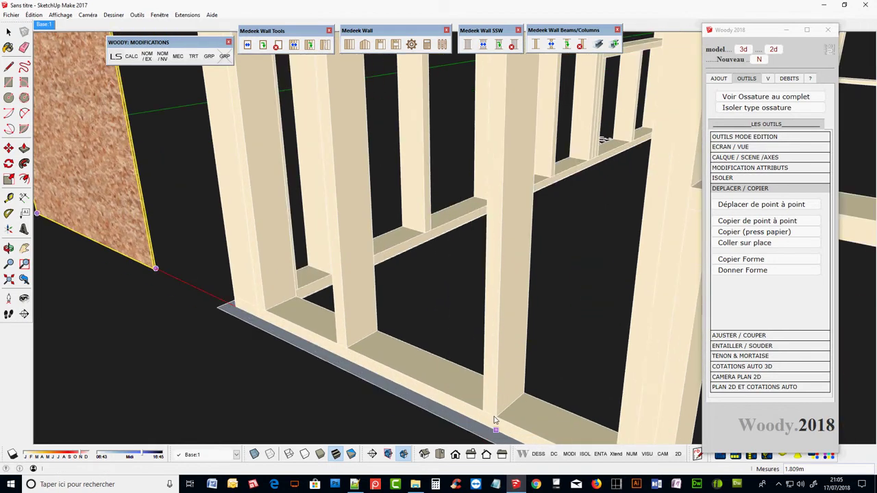
pyautogui.scroll(1, 283, 319)
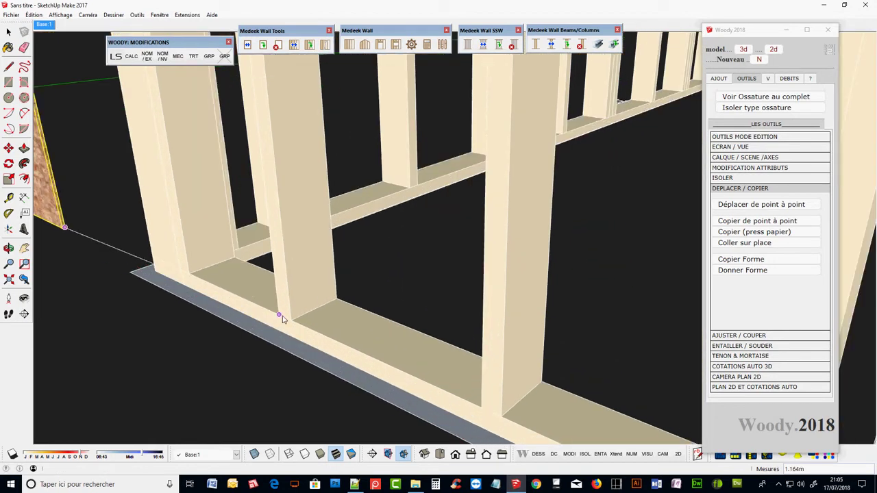
pyautogui.scroll(1, 286, 322)
pyautogui.scroll(1, 281, 312)
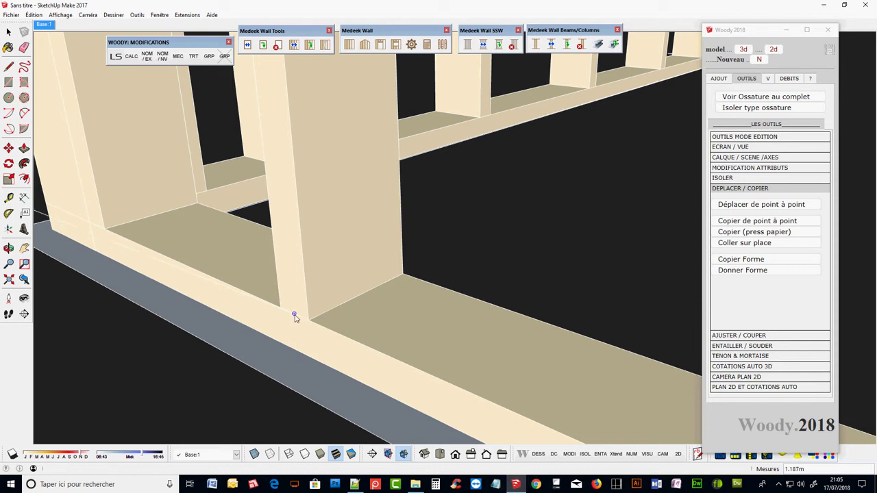
pyautogui.click(294, 314)
# Move the panel from that corner so it sits flush against the wall end.
pyautogui.click(294, 314)
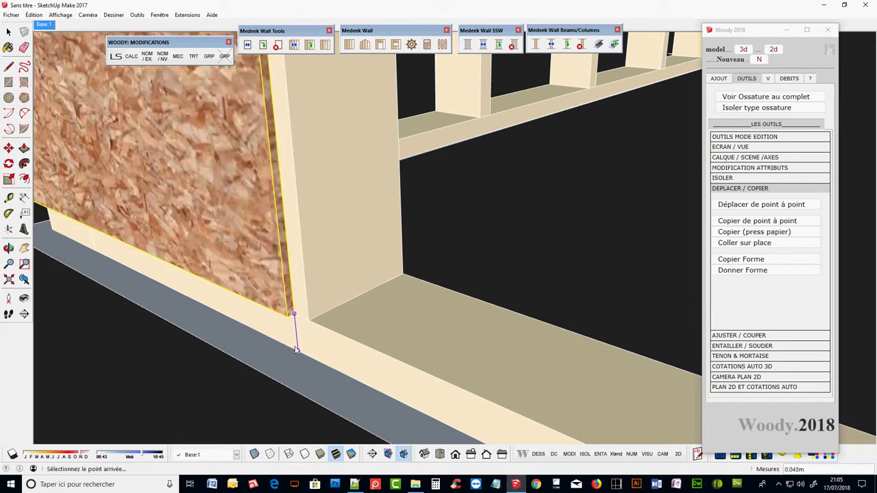
pyautogui.click(296, 351)
pyautogui.scroll(-3, 322, 383)
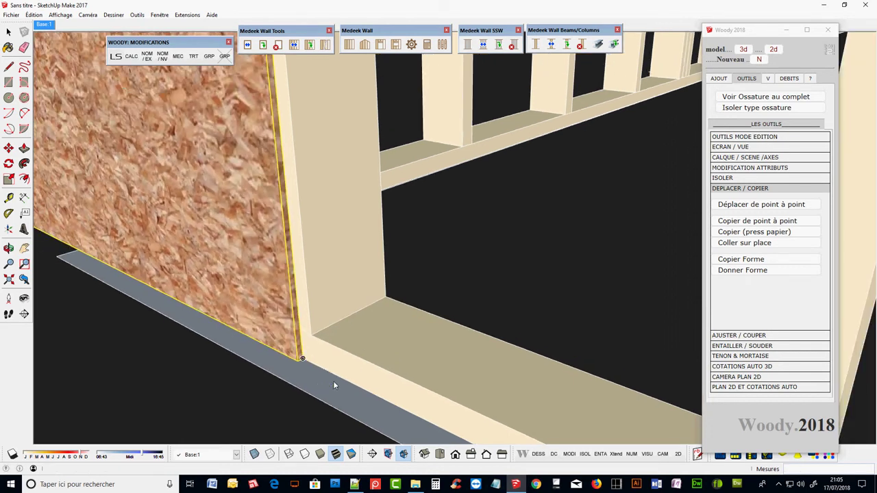
pyautogui.scroll(-2, 333, 381)
pyautogui.scroll(-3, 335, 382)
pyautogui.scroll(-2, 335, 381)
# Copy the OSB panel edge to edge along the wall, repeating the spacing with Ctrl.
pyautogui.scroll(-1, 334, 382)
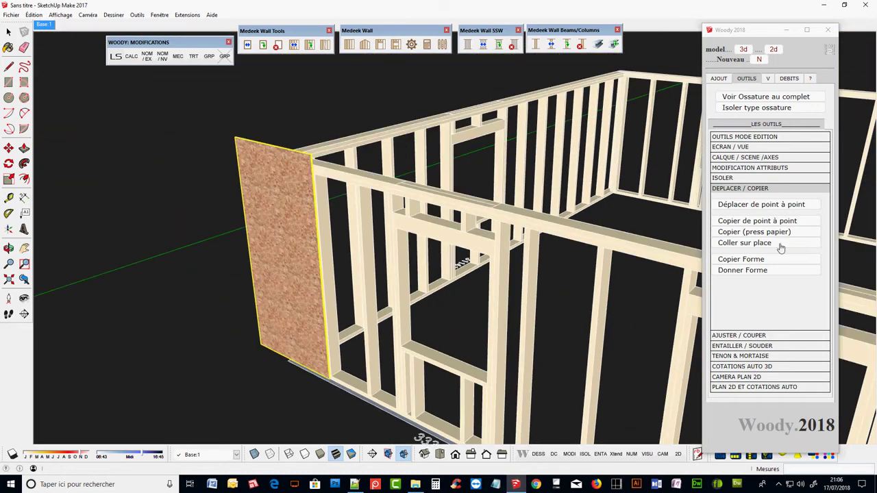
pyautogui.click(754, 220)
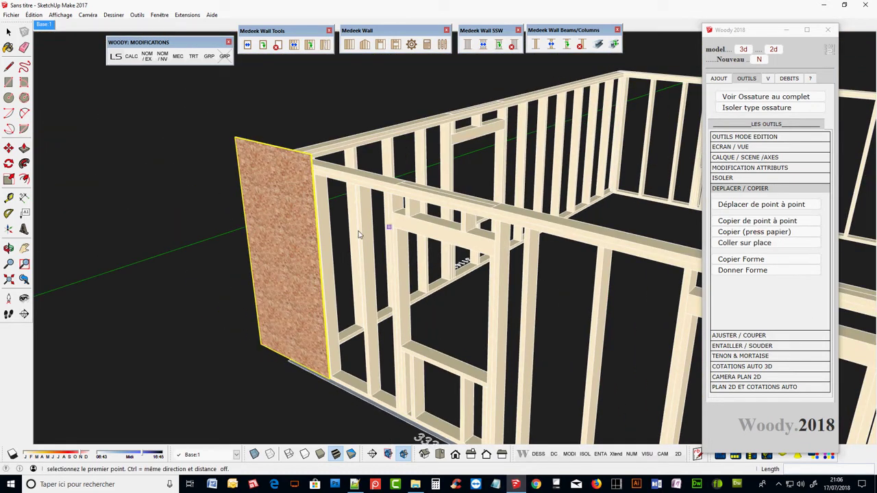
pyautogui.click(274, 245)
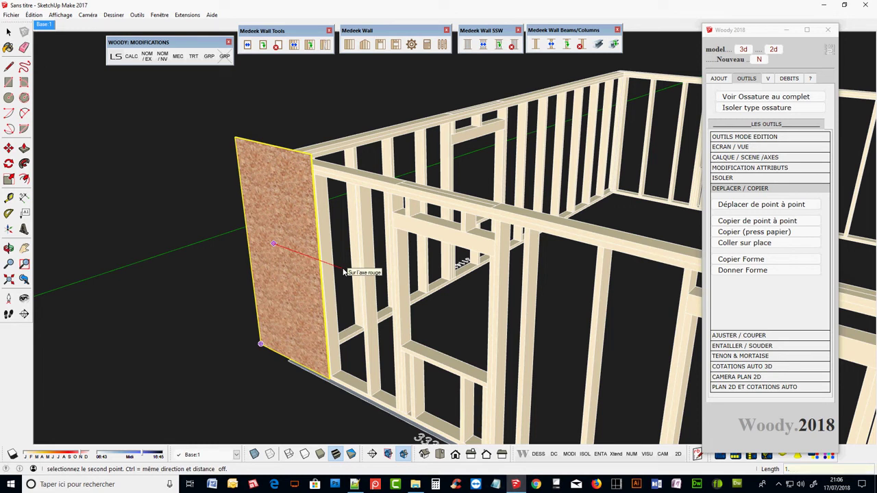
pyautogui.click(344, 272)
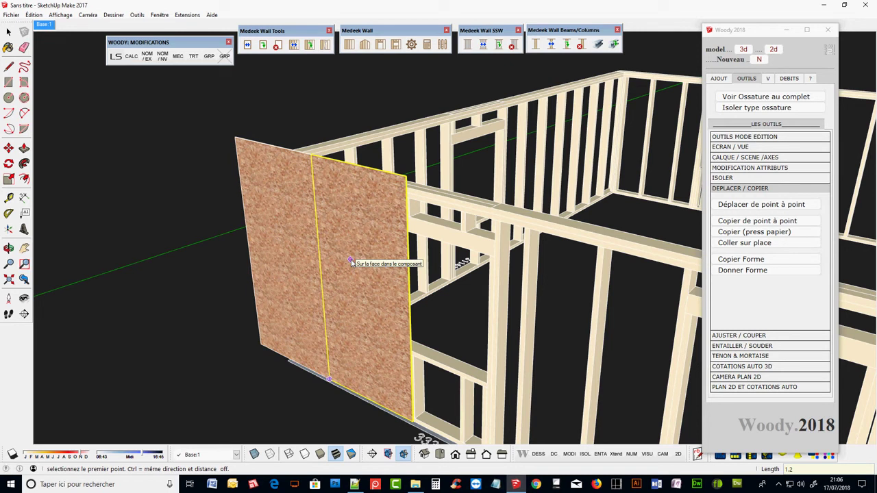
pyautogui.press('ctrl')
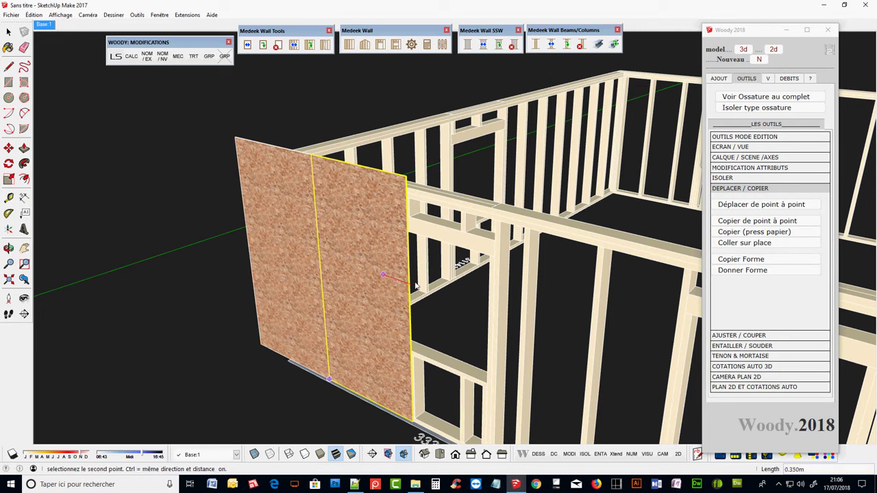
pyautogui.click(415, 283)
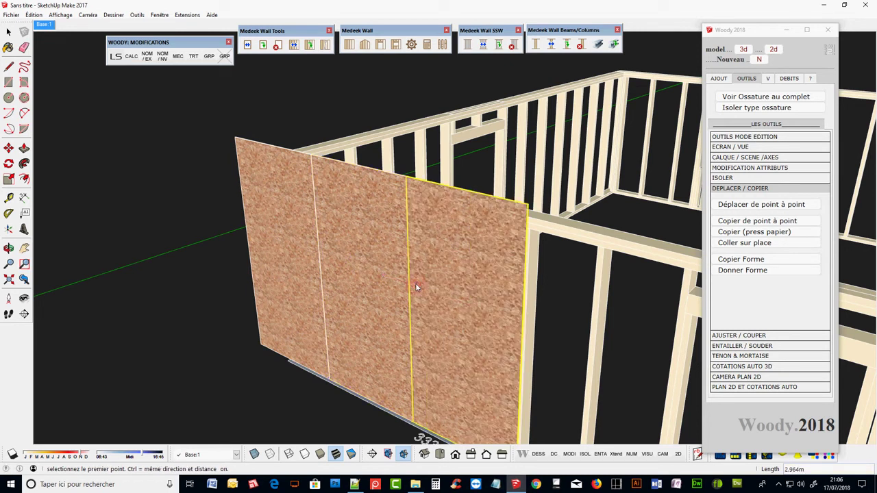
pyautogui.click(565, 348)
pyautogui.scroll(-1, 389, 259)
pyautogui.scroll(-2, 374, 240)
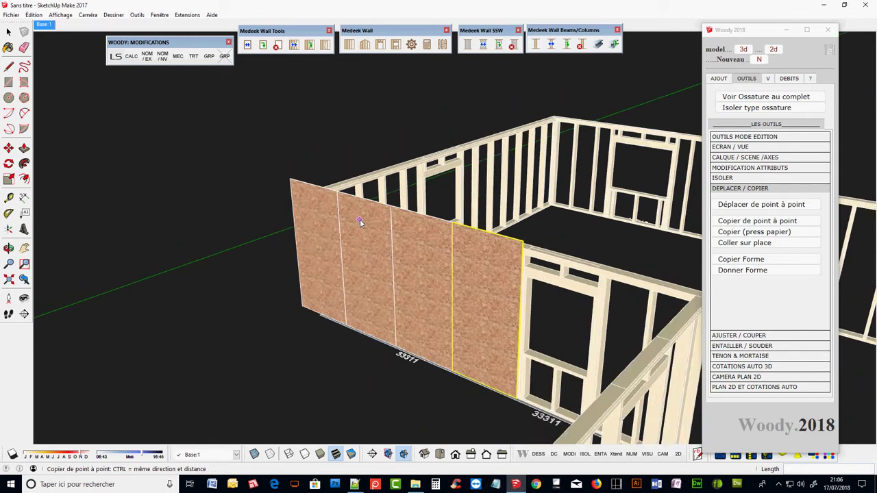
pyautogui.scroll(-1, 359, 219)
# Continue copying panels from the last sheet up to the wall's far end, then orbit to inspect.
pyautogui.click(464, 273)
pyautogui.click(502, 284)
pyautogui.click(516, 282)
pyautogui.click(547, 294)
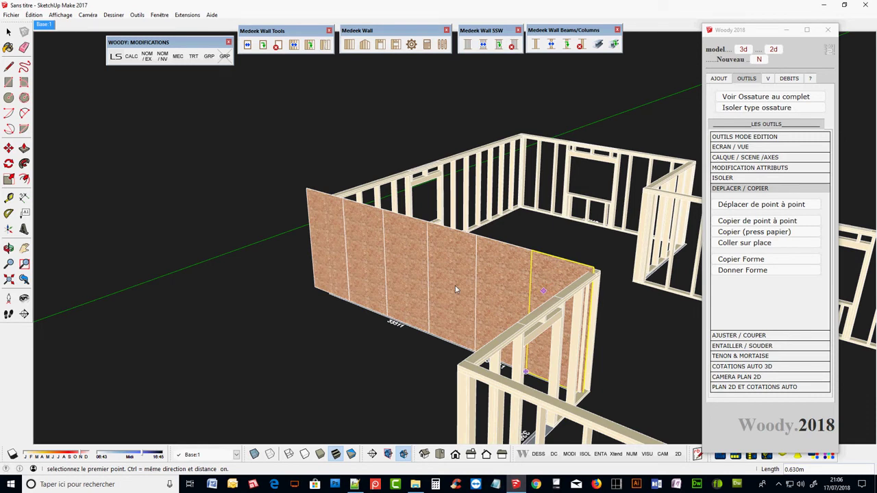
pyautogui.moveTo(289, 323)
pyautogui.mouseDown(button='middle')
pyautogui.moveTo(568, 391)
pyautogui.moveTo(523, 385)
pyautogui.moveTo(603, 377)
pyautogui.moveTo(544, 382)
pyautogui.moveTo(521, 370)
pyautogui.mouseUp(button='middle')
pyautogui.click(8, 32)
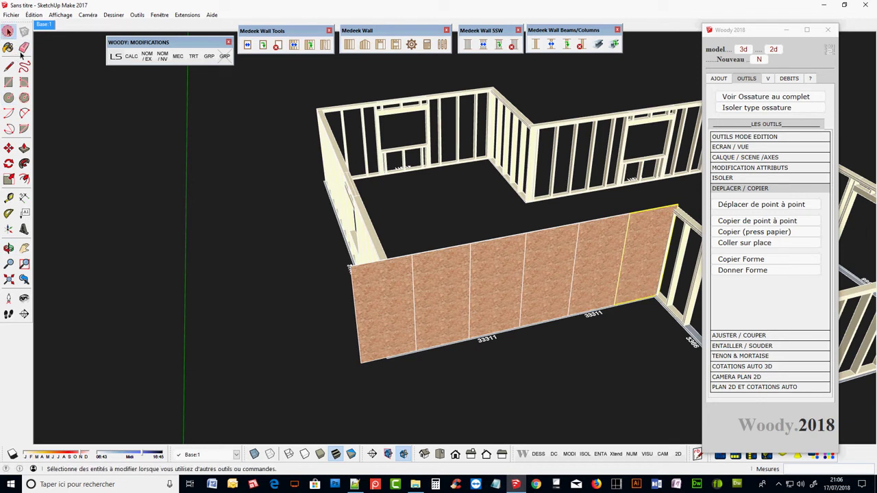
pyautogui.moveTo(246, 382)
pyautogui.mouseDown(button='middle')
pyautogui.moveTo(441, 376)
pyautogui.moveTo(575, 333)
pyautogui.mouseUp(button='middle')
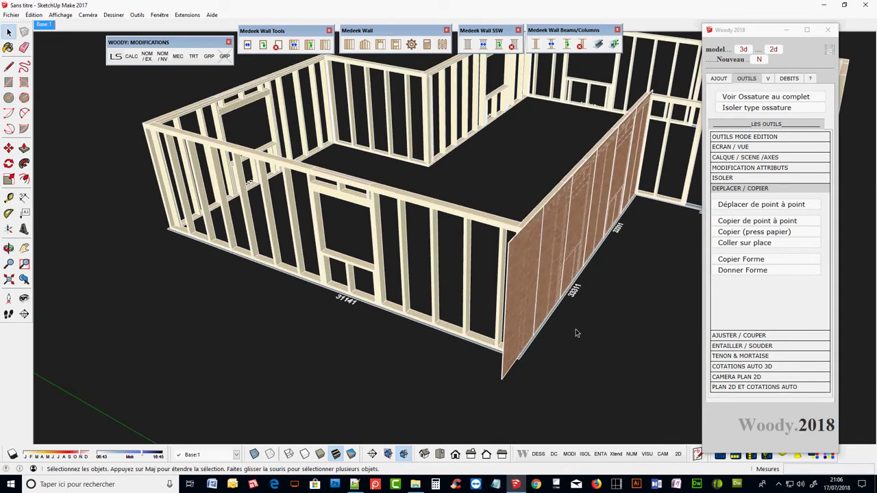
# Run Woody's 'Libérer pièces / Model entier' and acknowledge the pieces-released message.
pyautogui.click(788, 78)
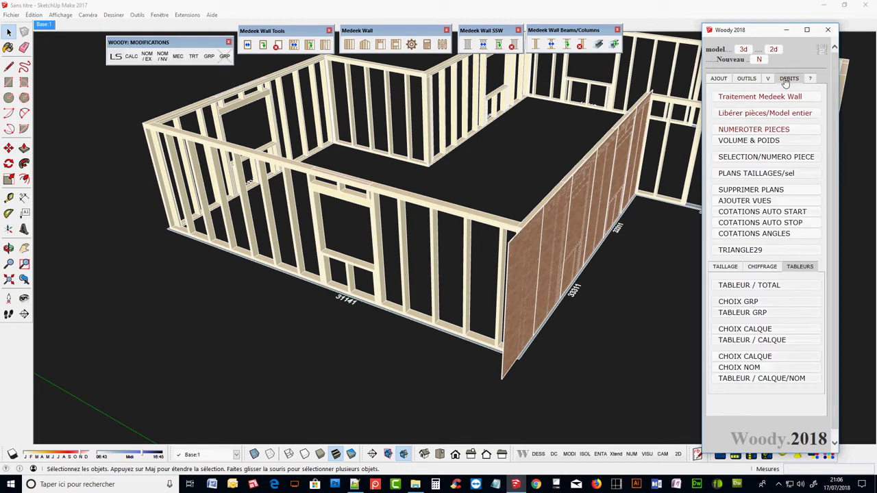
pyautogui.click(767, 114)
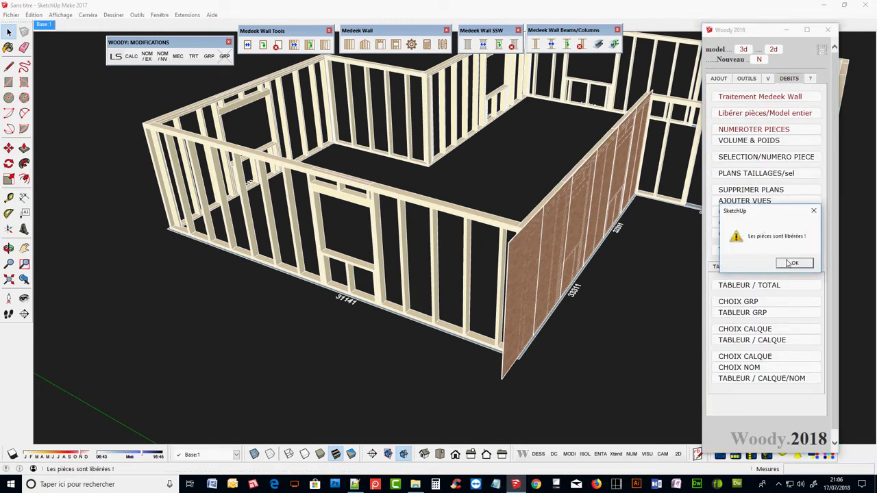
pyautogui.click(793, 263)
pyautogui.moveTo(563, 356)
pyautogui.mouseDown(button='middle')
pyautogui.moveTo(675, 409)
pyautogui.moveTo(392, 314)
pyautogui.moveTo(663, 264)
pyautogui.mouseUp(button='middle')
# Trim the OSB sheathing sticking past the frame with Woody's Couper à face against a stud face.
pyautogui.scroll(3, 664, 263)
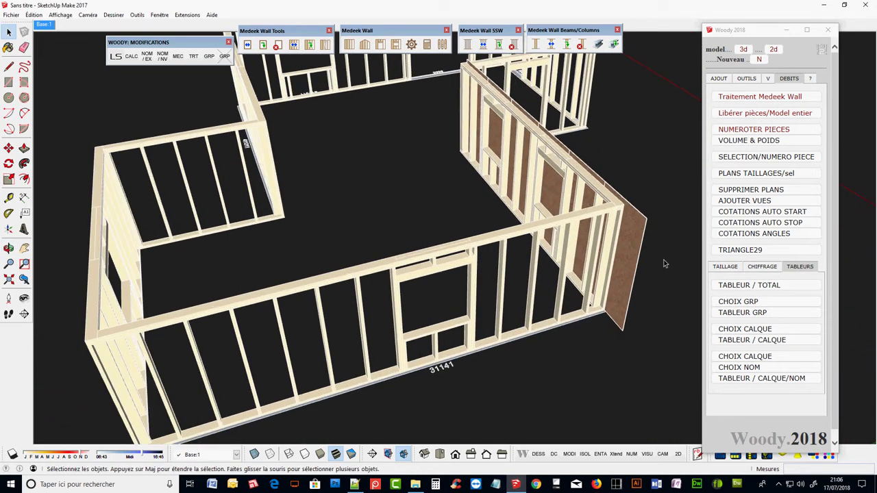
pyautogui.scroll(3, 663, 264)
pyautogui.scroll(3, 671, 240)
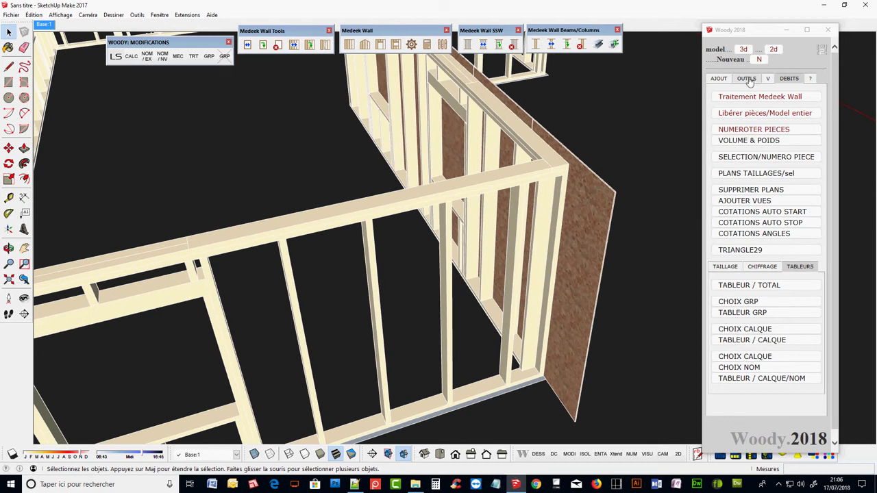
pyautogui.click(747, 79)
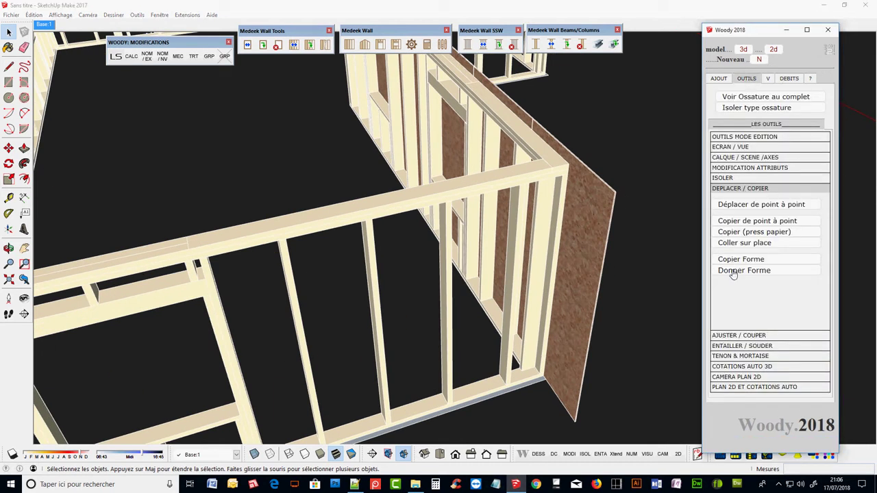
pyautogui.click(739, 335)
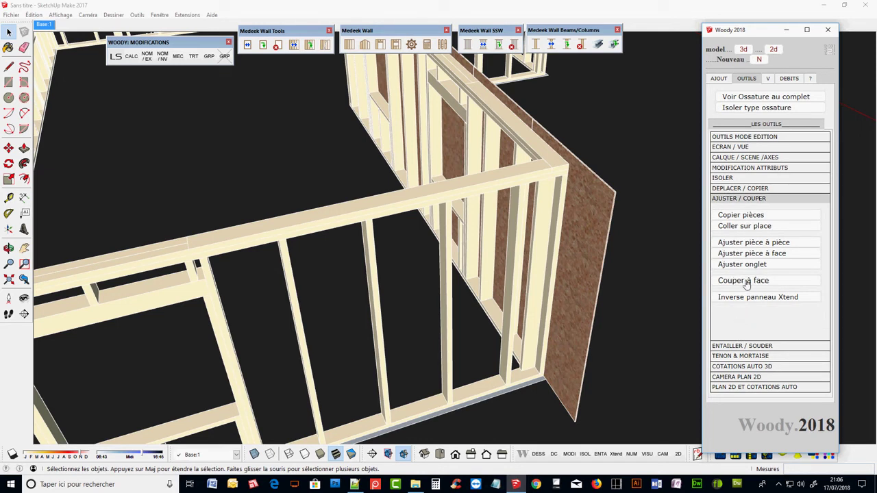
pyautogui.click(745, 281)
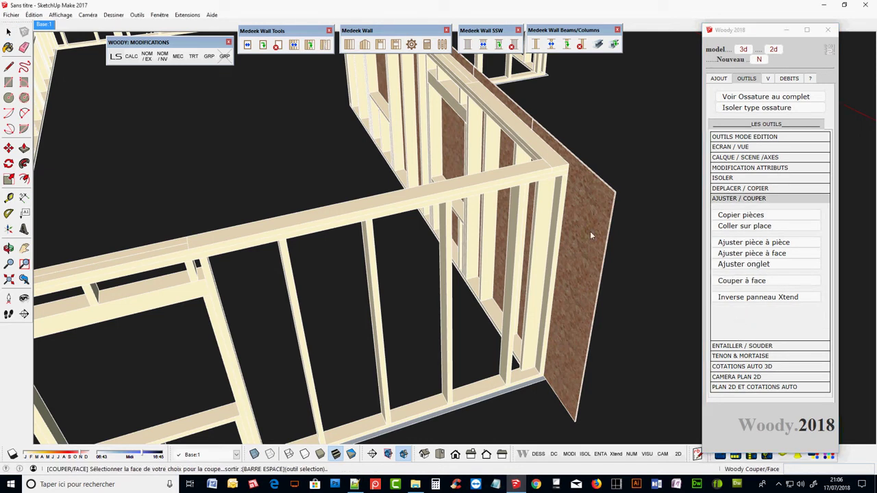
pyautogui.click(521, 256)
pyautogui.click(603, 261)
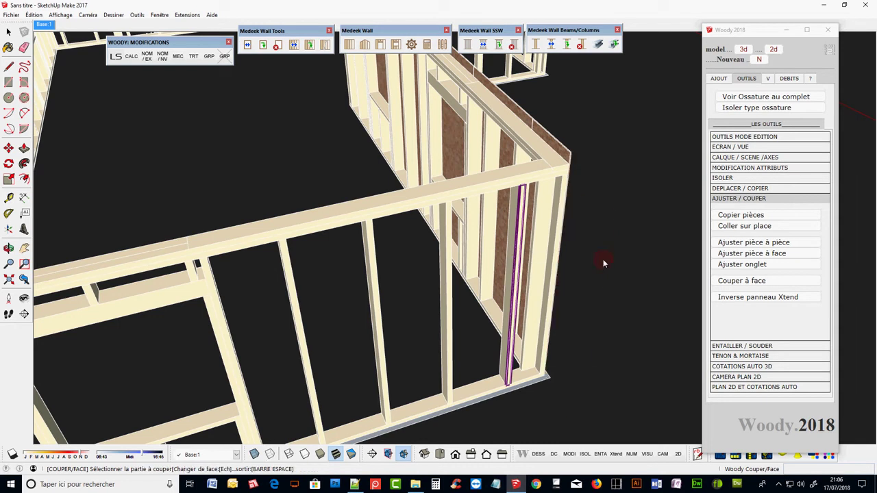
pyautogui.moveTo(621, 319); pyautogui.dragTo(232, 319, button='middle')
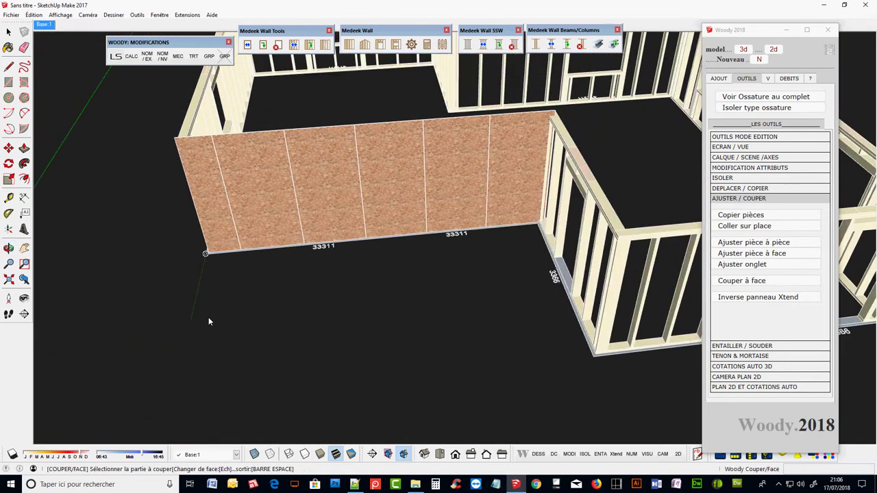
# Cut the sheathing against another frame member's face for the next edge.
pyautogui.press('Escape')
pyautogui.scroll(5, 590, 171)
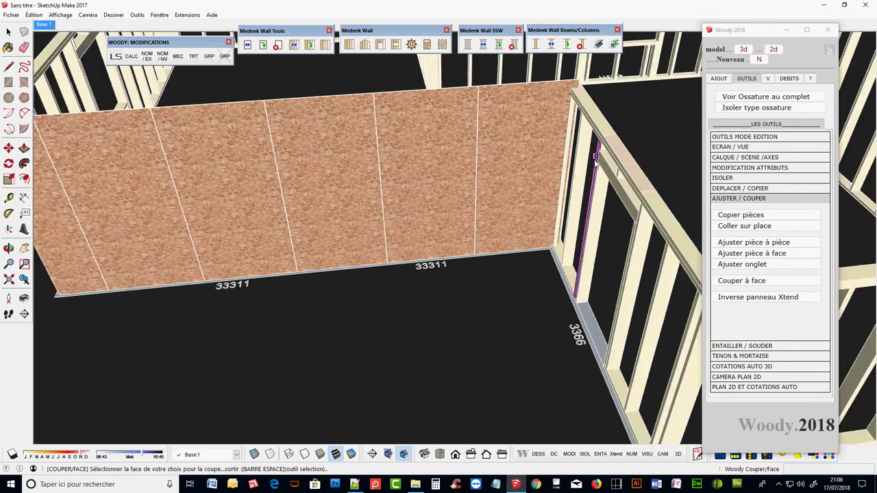
pyautogui.click(604, 166)
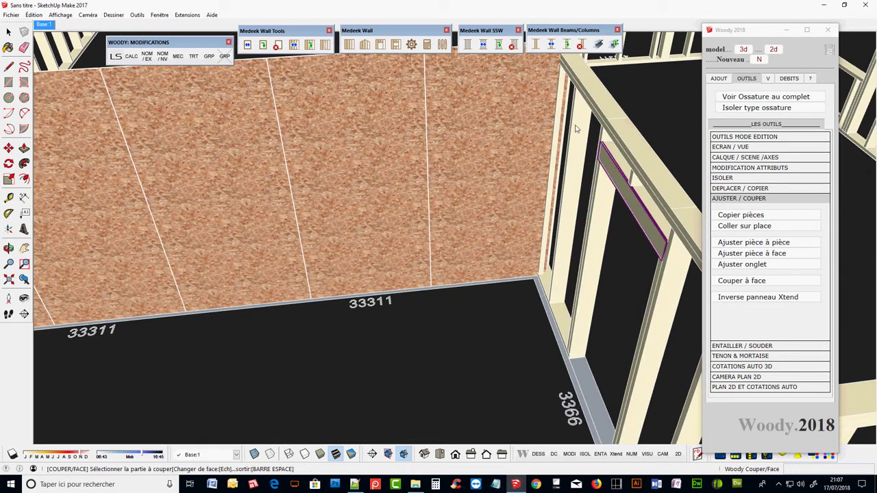
pyautogui.scroll(-3, 488, 305)
pyautogui.scroll(3, 540, 101)
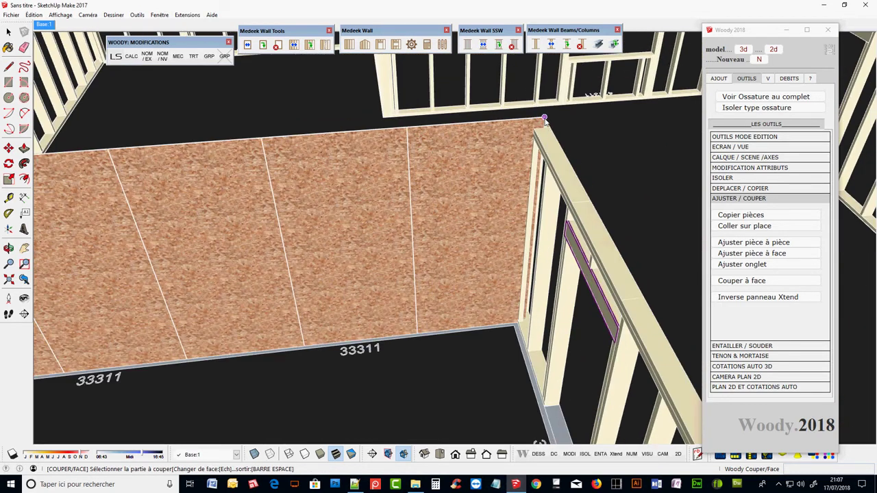
pyautogui.scroll(-1, 544, 119)
pyautogui.scroll(-3, 473, 166)
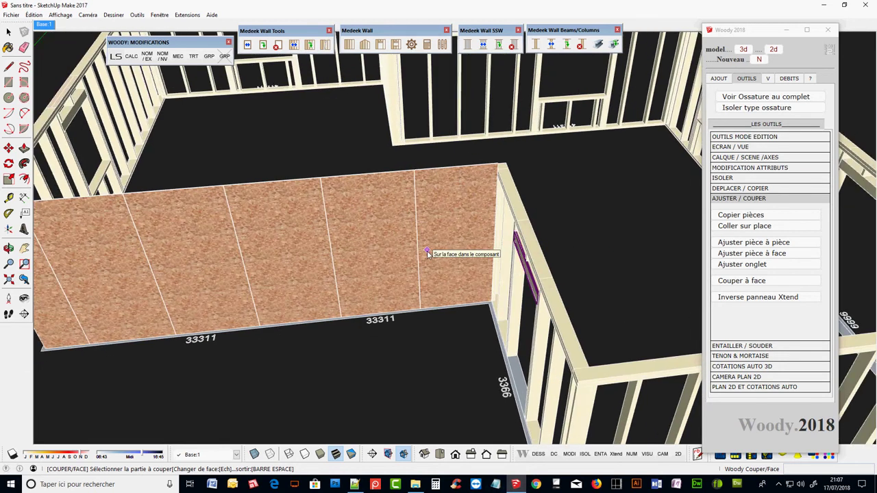
pyautogui.moveTo(301, 329)
pyautogui.mouseDown(button='middle')
pyautogui.moveTo(493, 297)
pyautogui.moveTo(541, 171)
pyautogui.mouseUp(button='middle')
pyautogui.scroll(3, 562, 150)
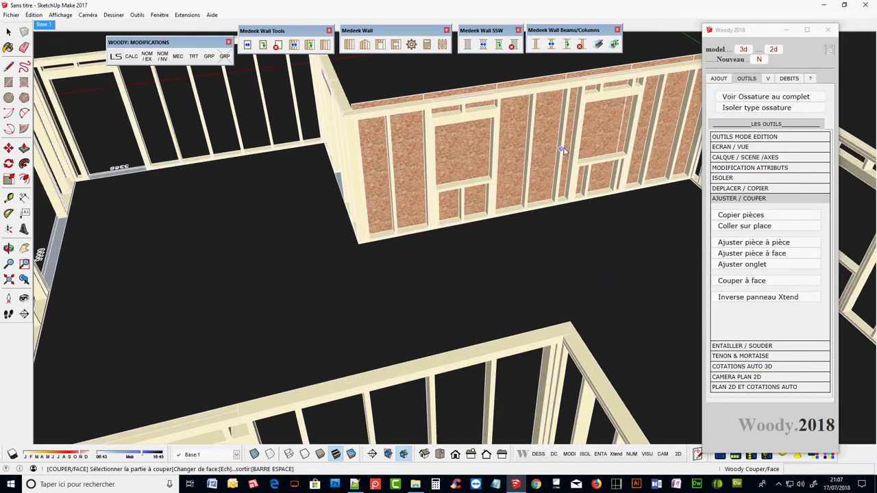
# Return to the Select tool and the Base:1 overview scene of the framing.
pyautogui.click(8, 32)
pyautogui.scroll(2, 542, 147)
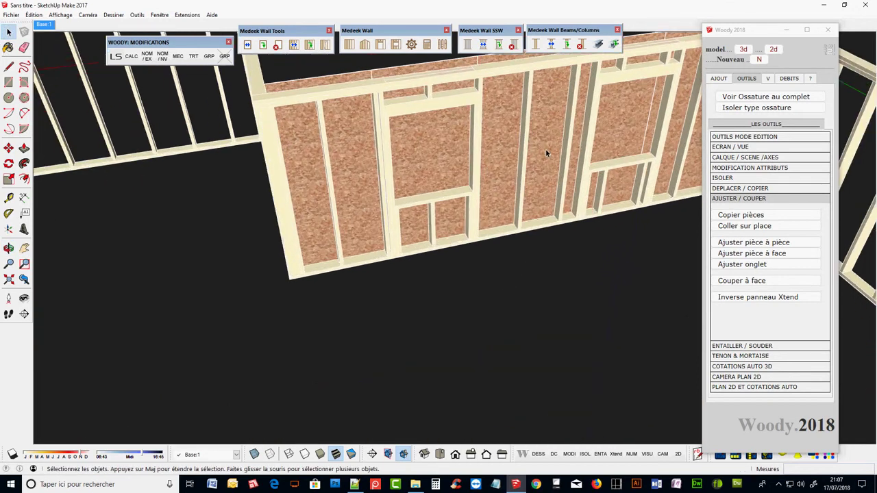
pyautogui.scroll(2, 521, 268)
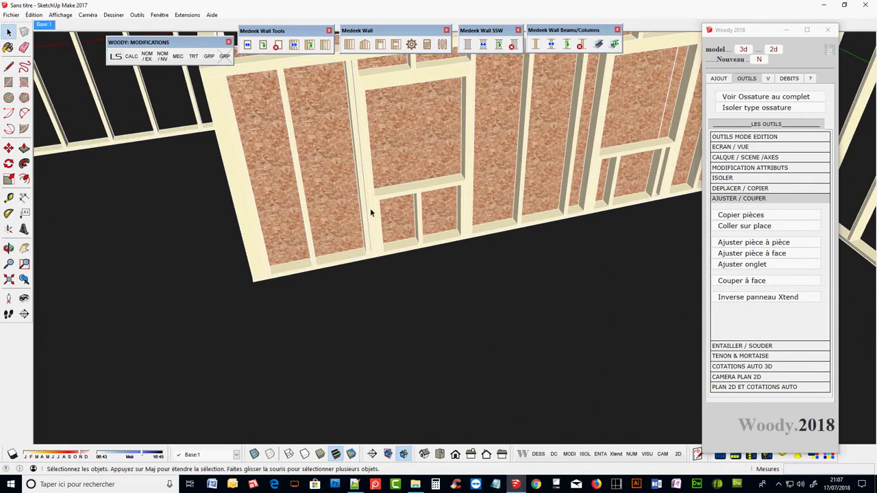
pyautogui.click(38, 24)
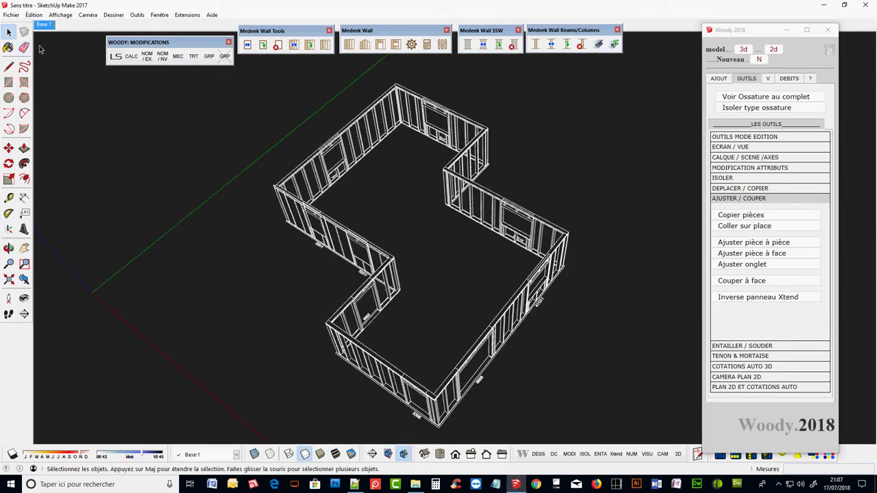
# Draw a rectangle across the first window opening of the long wall.
pyautogui.moveTo(590, 267); pyautogui.dragTo(620, 214, button='middle')
pyautogui.scroll(1, 620, 213)
pyautogui.scroll(3, 470, 197)
pyautogui.scroll(2, 425, 199)
pyautogui.scroll(2, 417, 213)
pyautogui.moveTo(417, 213)
pyautogui.mouseDown(button='middle')
pyautogui.moveTo(433, 172)
pyautogui.moveTo(432, 75)
pyautogui.mouseUp(button='middle')
pyautogui.click(8, 82)
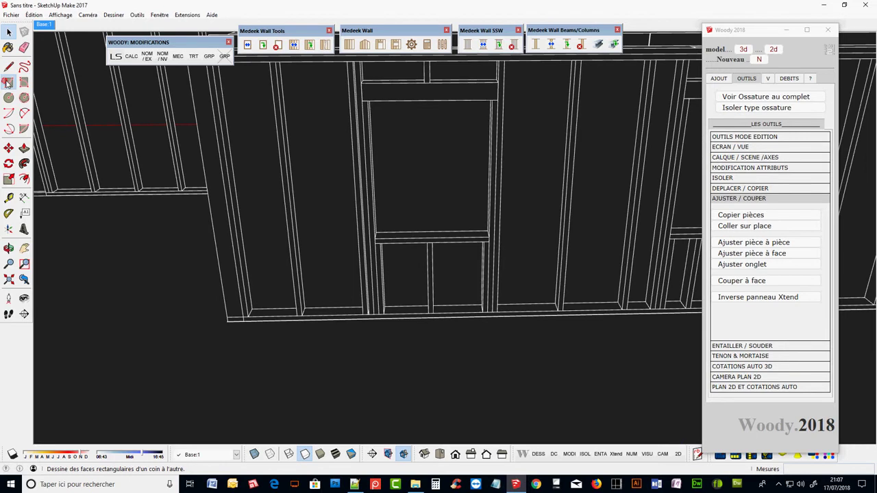
pyautogui.scroll(2, 367, 100)
pyautogui.scroll(2, 367, 101)
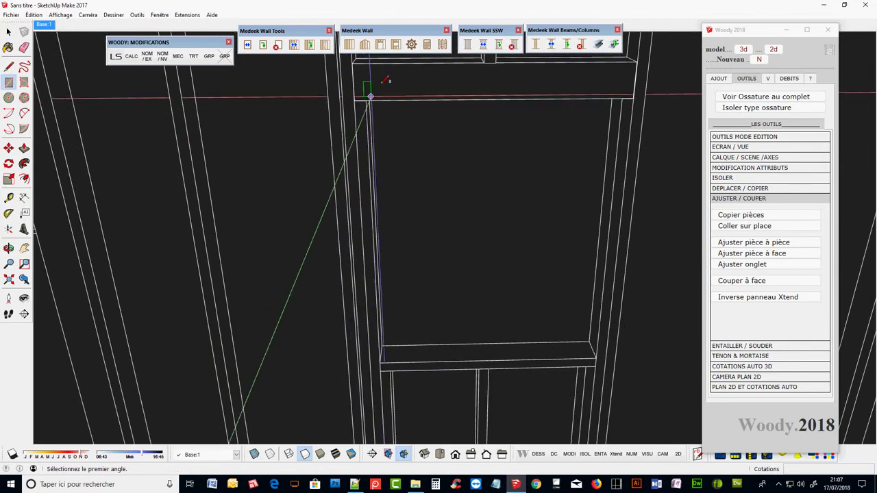
pyautogui.click(365, 101)
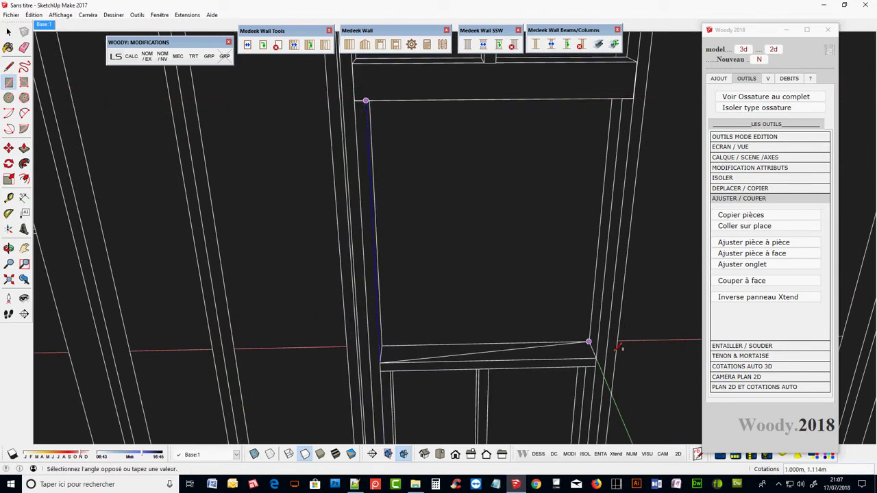
pyautogui.click(595, 359)
# Draw a second rectangle across the other window opening.
pyautogui.scroll(-2, 384, 237)
pyautogui.scroll(-2, 373, 233)
pyautogui.scroll(-2, 368, 229)
pyautogui.scroll(2, 597, 205)
pyautogui.scroll(2, 601, 211)
pyautogui.scroll(2, 542, 200)
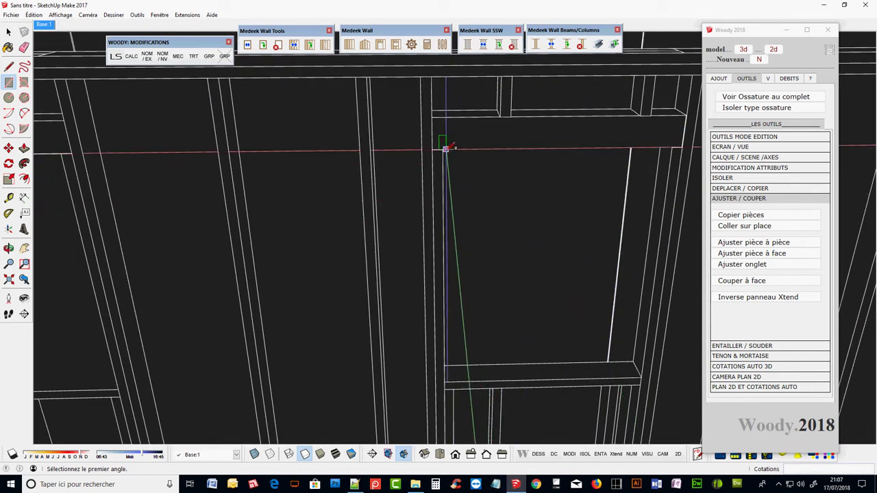
pyautogui.click(442, 149)
pyautogui.click(640, 373)
pyautogui.scroll(-4, 609, 352)
pyautogui.moveTo(609, 352)
pyautogui.mouseDown(button='middle')
pyautogui.moveTo(315, 386)
pyautogui.moveTo(314, 376)
pyautogui.mouseUp(button='middle')
# Push/Pull both window rectangles into boxes about 1.14 m deep.
pyautogui.press('p')
pyautogui.click(587, 274)
pyautogui.click(440, 274)
pyautogui.click(415, 386)
pyautogui.click(414, 385)
pyautogui.press('space')
# Turn each window box into a group with Créer un groupe.
pyautogui.tripleClick(347, 306)
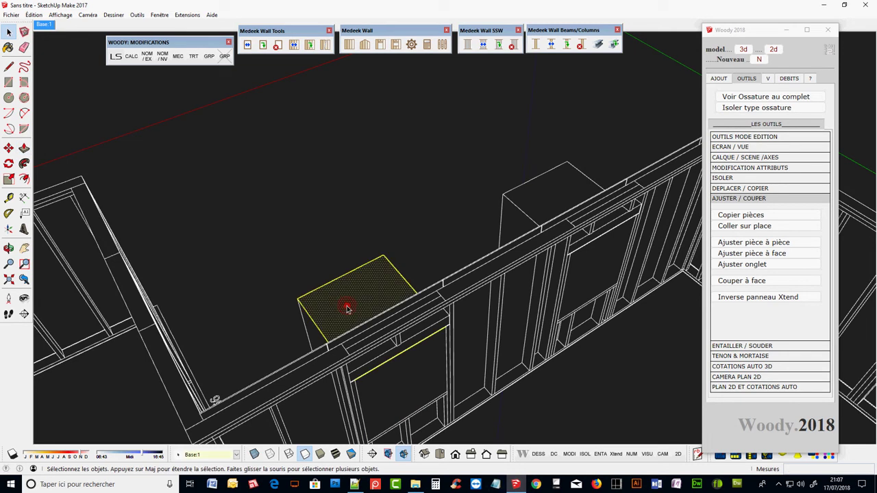
pyautogui.rightClick(347, 306)
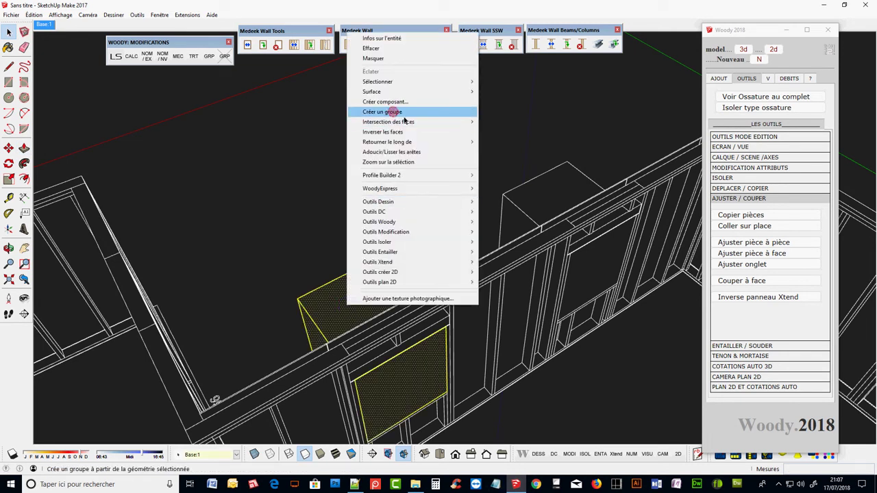
pyautogui.click(394, 114)
pyautogui.click(553, 198)
pyautogui.rightClick(552, 197)
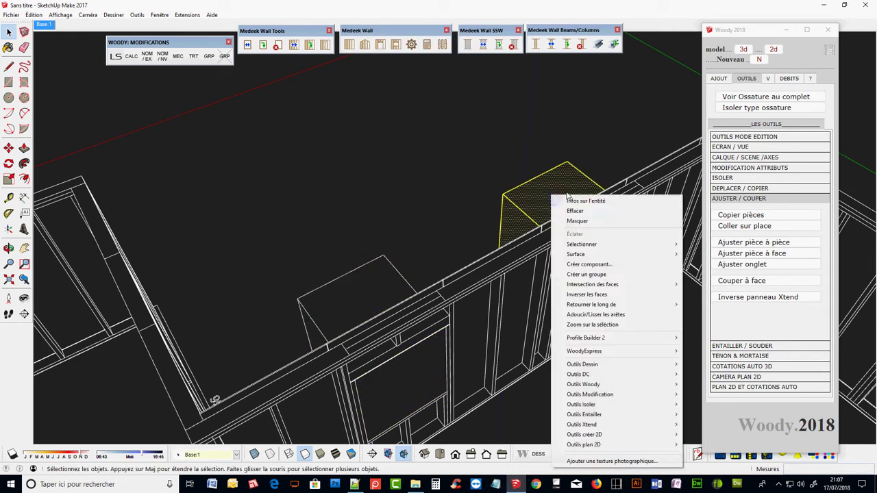
pyautogui.click(612, 274)
# Clear the selection and select the leftmost sheathing panel.
pyautogui.moveTo(322, 235)
pyautogui.mouseDown(button='middle')
pyautogui.moveTo(249, 305)
pyautogui.moveTo(387, 300)
pyautogui.mouseUp(button='middle')
pyautogui.scroll(-3, 261, 302)
pyautogui.click(404, 356)
pyautogui.click(264, 189)
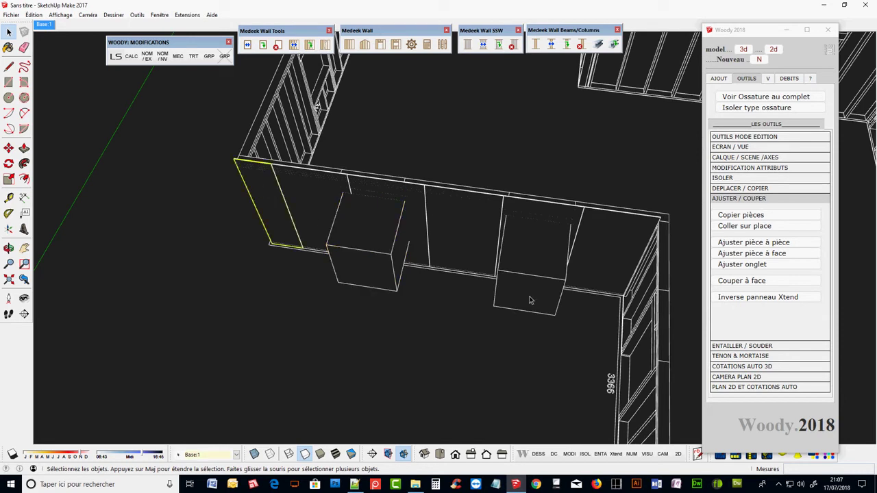
# Add the left box and right end panel, then extend the selection with LS to the whole wall.
pyautogui.keyDown('shift'); pyautogui.click(532, 300); pyautogui.keyUp('shift')
pyautogui.keyDown('shift'); pyautogui.click(618, 261); pyautogui.keyUp('shift')
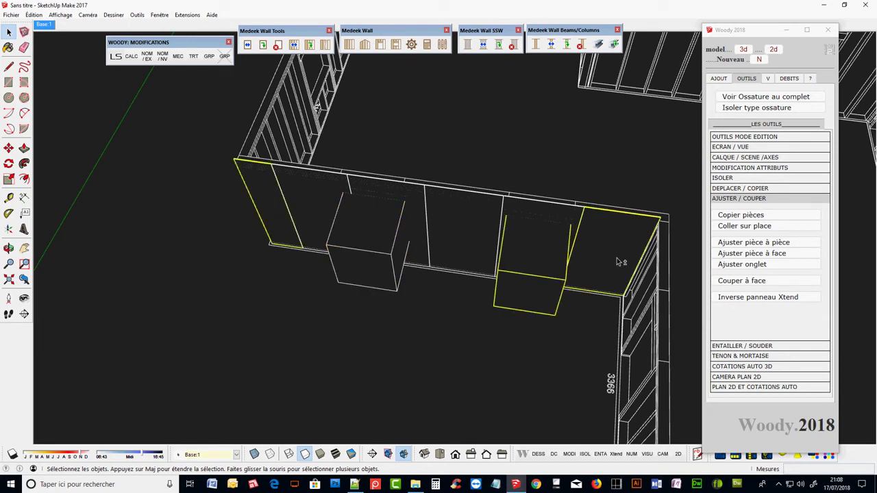
pyautogui.click(114, 57)
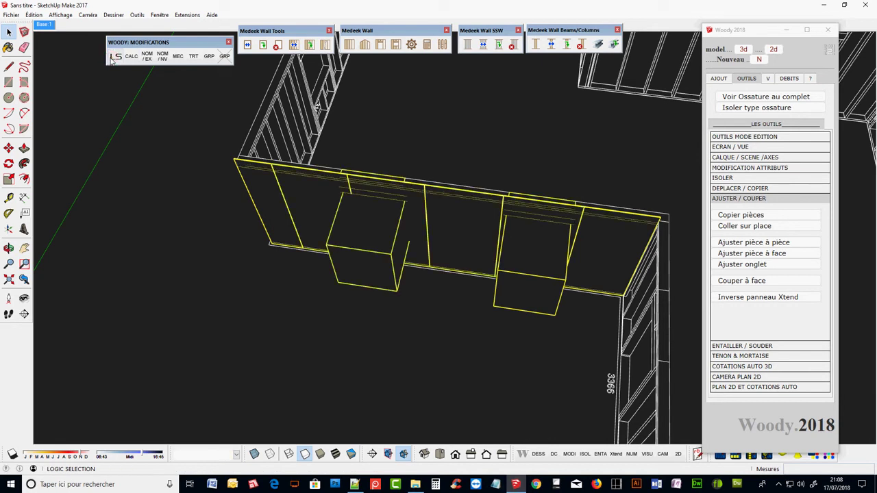
# Isolate the selected wall pieces with Woody's ISOL SEL and clear the selection.
pyautogui.click(554, 455)
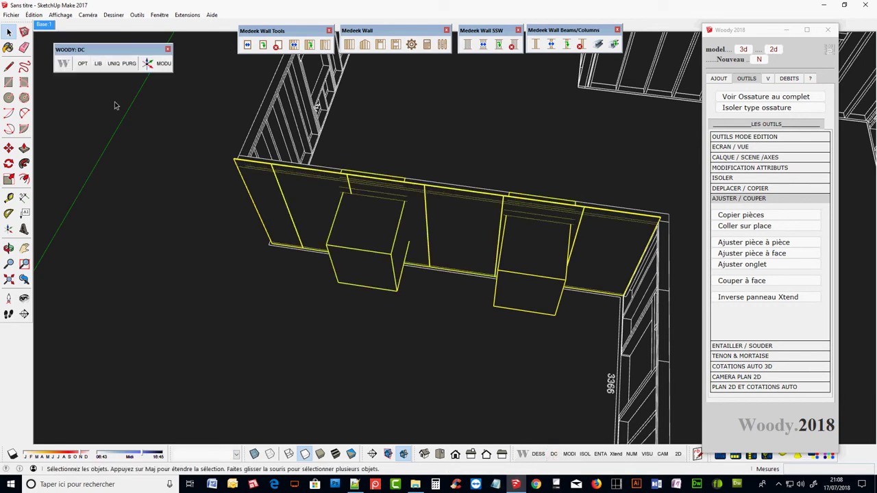
pyautogui.click(585, 454)
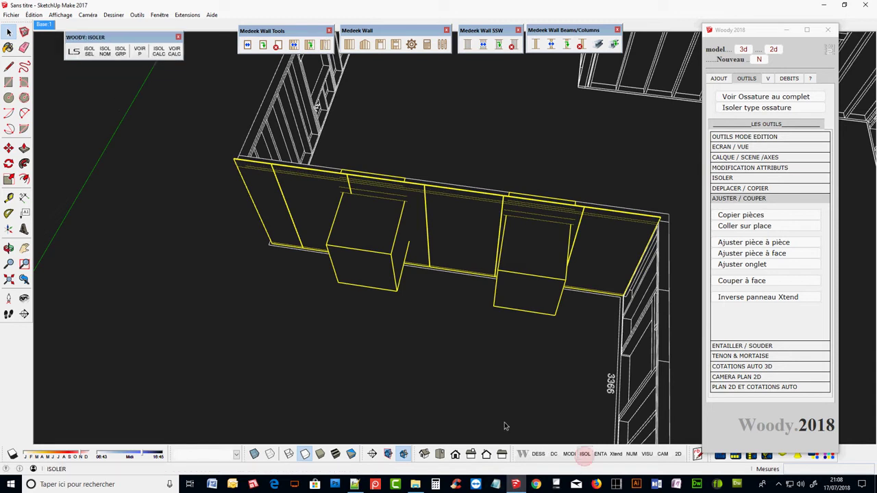
pyautogui.click(89, 52)
pyautogui.moveTo(274, 274)
pyautogui.mouseDown(button='middle')
pyautogui.moveTo(447, 253)
pyautogui.moveTo(525, 309)
pyautogui.mouseUp(button='middle')
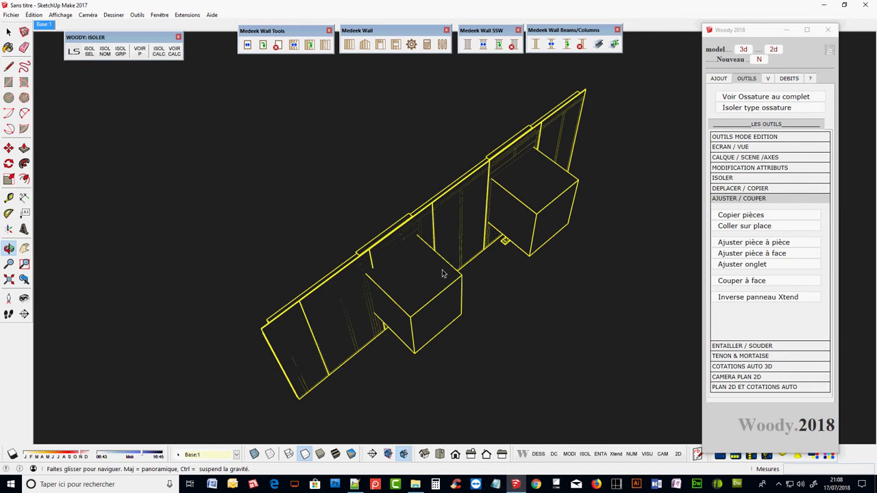
pyautogui.click(525, 310)
pyautogui.moveTo(504, 241); pyautogui.dragTo(476, 273, button='middle')
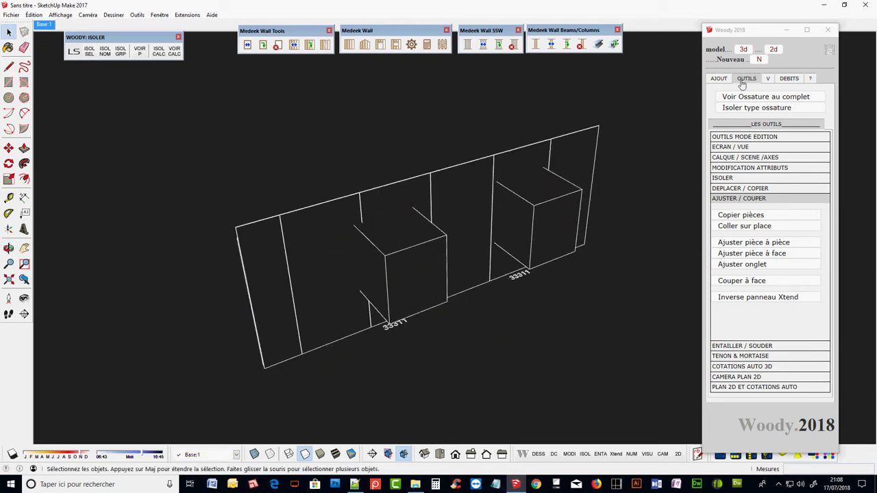
# Apply Woody's Fond blanc white background and orbit around the textured OSB wall.
pyautogui.click(740, 150)
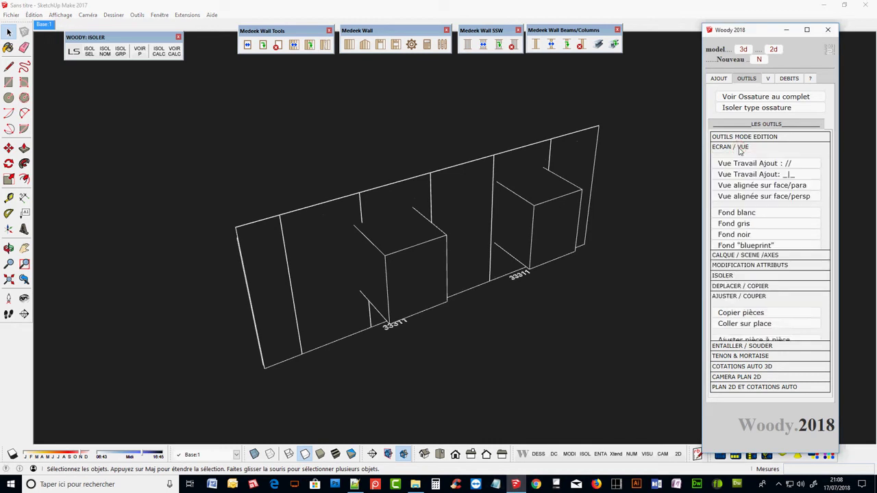
pyautogui.click(733, 213)
pyautogui.moveTo(441, 390)
pyautogui.mouseDown(button='middle')
pyautogui.moveTo(519, 360)
pyautogui.moveTo(455, 379)
pyautogui.mouseUp(button='middle')
pyautogui.press('space')
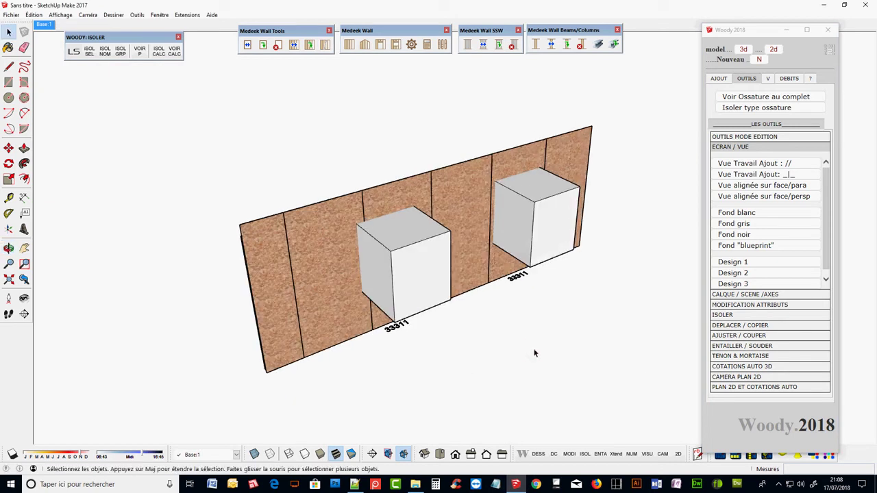
pyautogui.moveTo(362, 375)
pyautogui.mouseDown(button='middle')
pyautogui.moveTo(530, 386)
pyautogui.moveTo(720, 365)
pyautogui.moveTo(495, 399)
pyautogui.moveTo(452, 431)
pyautogui.moveTo(338, 360)
pyautogui.mouseUp(button='middle')
pyautogui.click(336, 364)
pyautogui.moveTo(598, 349)
pyautogui.mouseDown(button='middle')
pyautogui.moveTo(501, 364)
pyautogui.moveTo(476, 353)
pyautogui.mouseUp(button='middle')
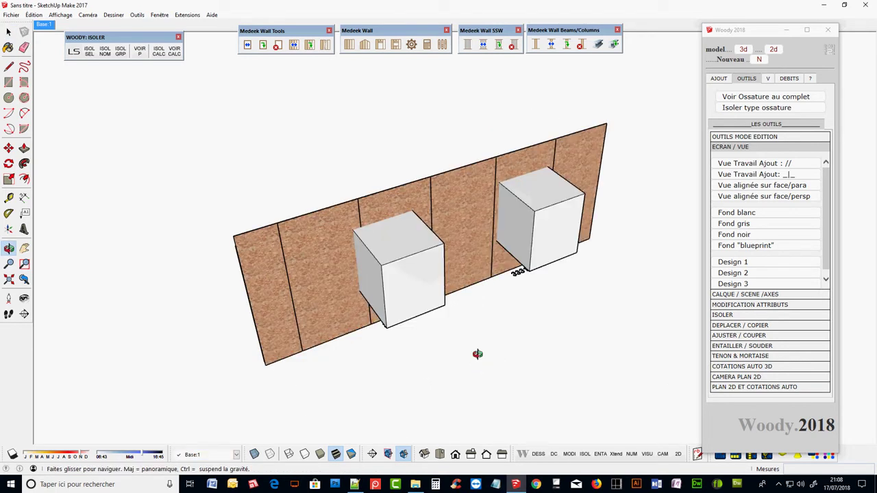
# Notch the OSB panels with the left and right window boxes using Woody's Entailler.
pyautogui.click(740, 346)
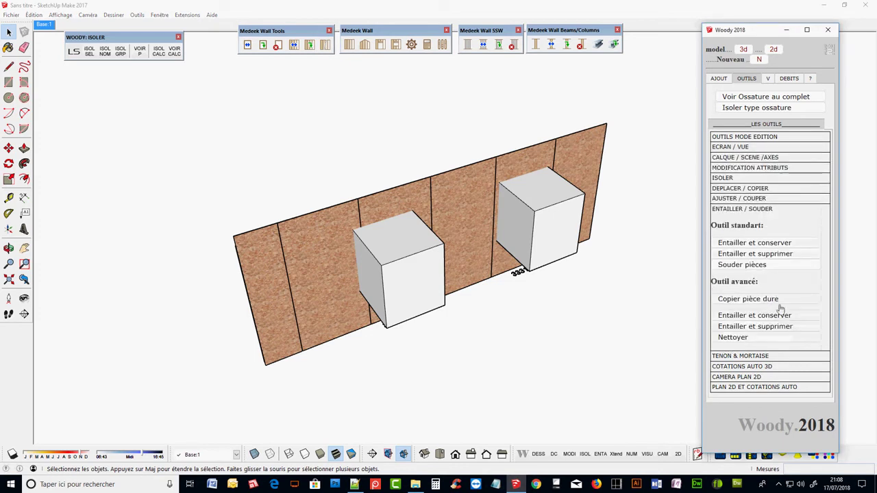
pyautogui.click(783, 244)
pyautogui.click(336, 227)
pyautogui.click(388, 232)
pyautogui.click(406, 202)
pyautogui.click(387, 235)
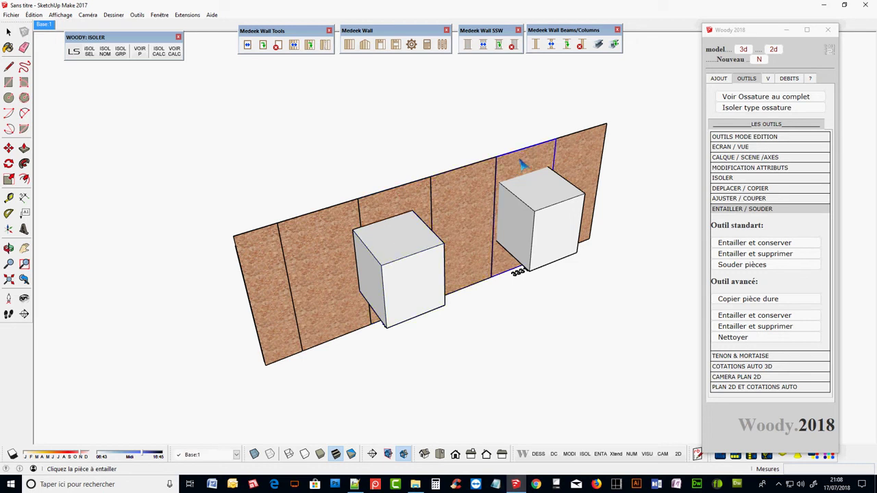
pyautogui.click(521, 163)
pyautogui.click(540, 202)
pyautogui.click(9, 32)
# Delete both window boxes and switch back to the dark wireframe building scene.
pyautogui.click(396, 254)
pyautogui.press('Delete')
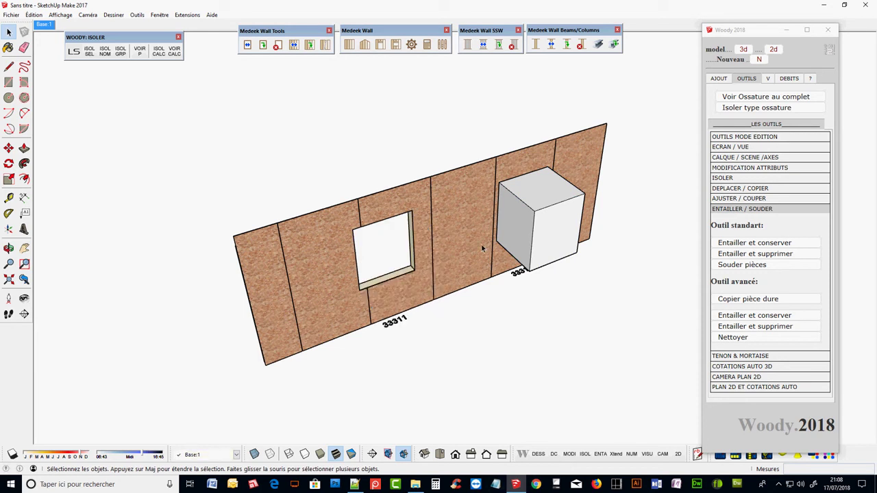
pyautogui.click(558, 205)
pyautogui.press('Delete')
pyautogui.moveTo(583, 337)
pyautogui.mouseDown(button='middle')
pyautogui.moveTo(386, 308)
pyautogui.moveTo(358, 291)
pyautogui.moveTo(656, 288)
pyautogui.mouseUp(button='middle')
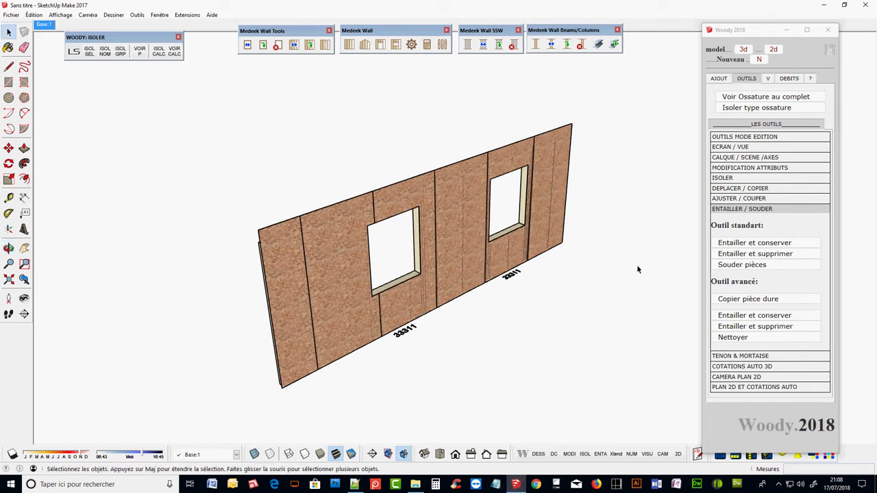
pyautogui.click(46, 24)
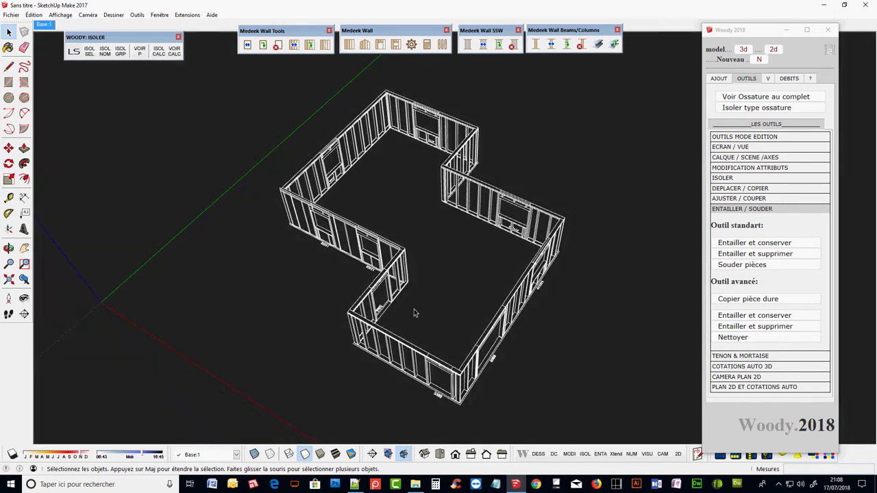
pyautogui.moveTo(413, 308); pyautogui.dragTo(116, 266, button='middle')
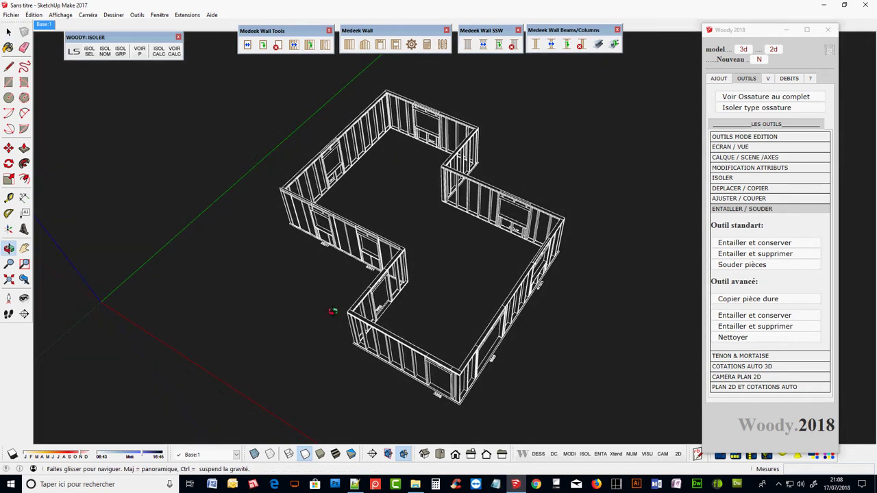
pyautogui.scroll(5, 431, 164)
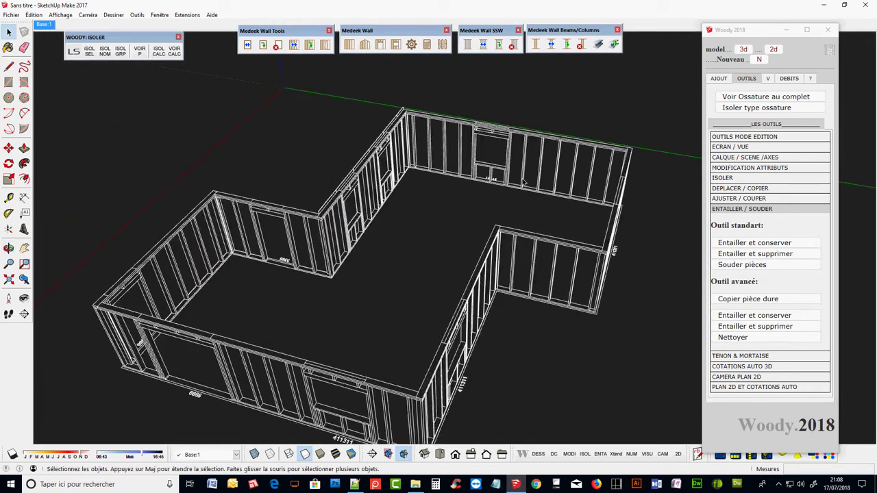
pyautogui.scroll(-5, 231, 172)
pyautogui.moveTo(231, 172); pyautogui.dragTo(235, 132, button='middle')
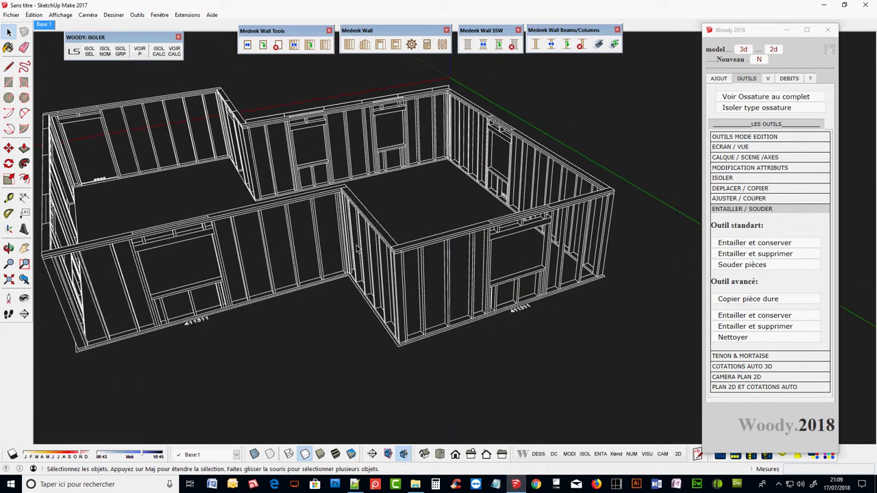
pyautogui.scroll(3, 370, 295)
pyautogui.moveTo(357, 274)
pyautogui.mouseDown(button='middle')
pyautogui.moveTo(369, 294)
pyautogui.moveTo(505, 286)
pyautogui.moveTo(538, 244)
pyautogui.moveTo(542, 258)
pyautogui.mouseUp(button='middle')
pyautogui.scroll(-3, 370, 294)
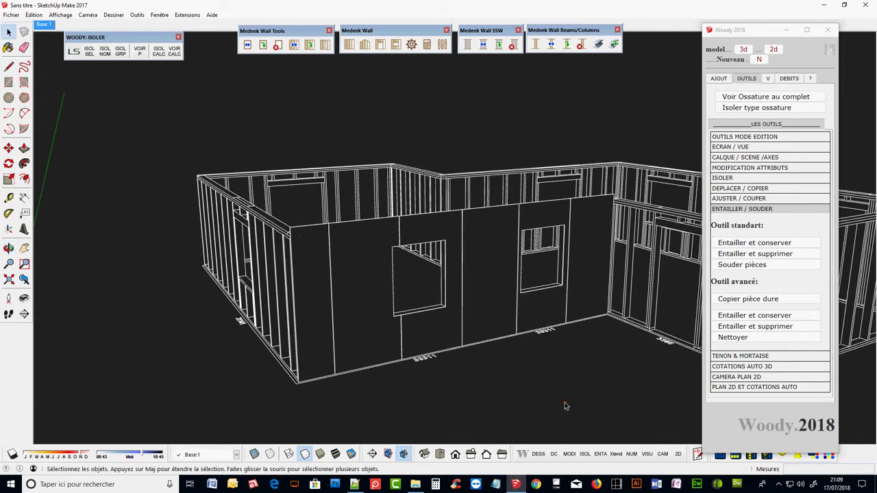
pyautogui.scroll(1, 535, 412)
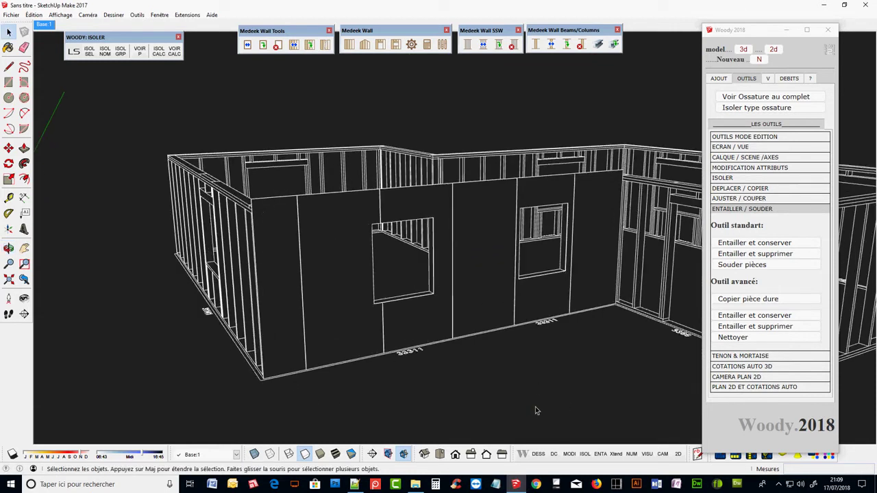
pyautogui.scroll(-1, 118, 152)
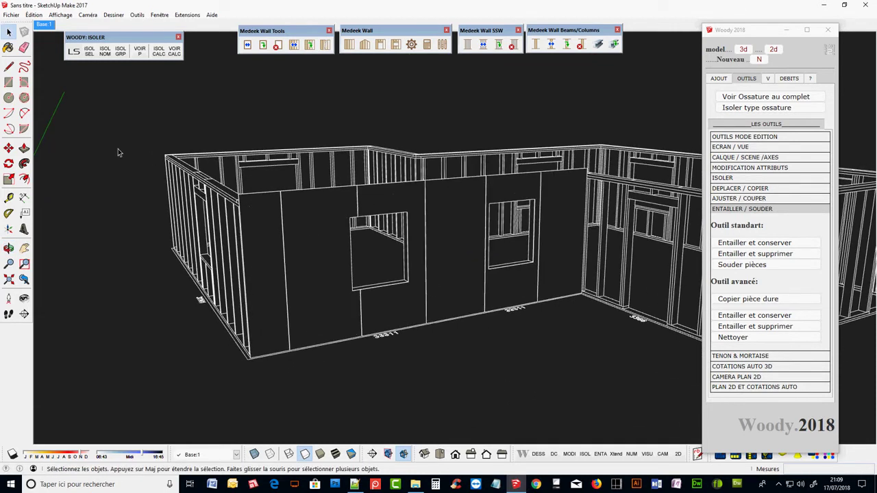
pyautogui.moveTo(302, 239)
pyautogui.mouseDown(button='middle')
pyautogui.moveTo(288, 288)
pyautogui.moveTo(691, 354)
pyautogui.moveTo(447, 238)
pyautogui.moveTo(646, 304)
pyautogui.moveTo(629, 191)
pyautogui.mouseUp(button='middle')
# Select the wall's top and bottom plates, isolate them with ISOL SEL, and turn the wall face-on.
pyautogui.scroll(-1, 447, 238)
pyautogui.scroll(3, 629, 192)
pyautogui.scroll(2, 610, 224)
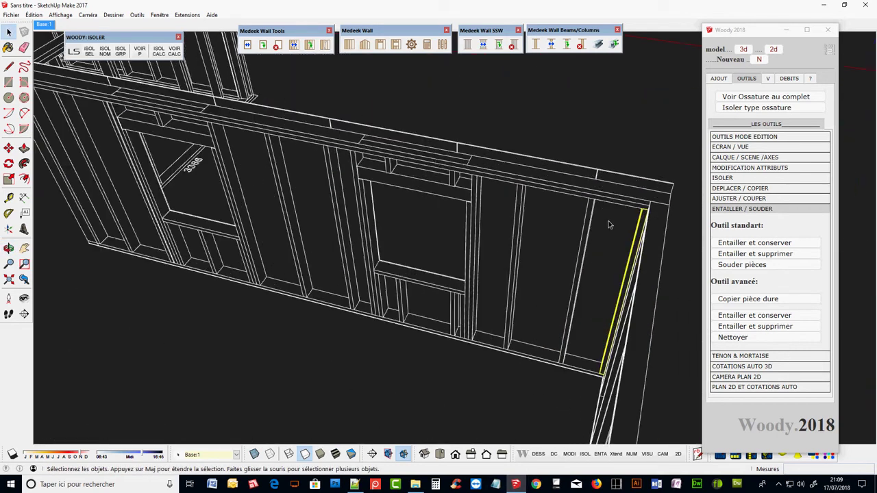
pyautogui.click(635, 180)
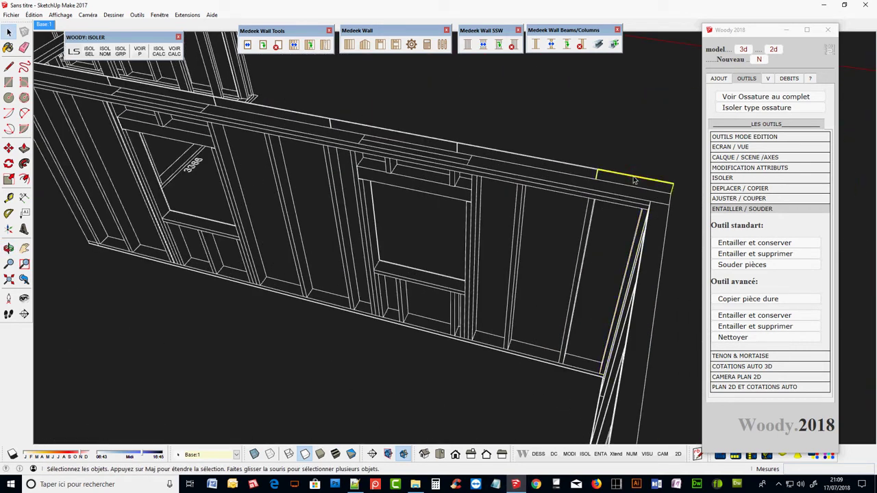
pyautogui.keyDown('shift'); pyautogui.click(539, 358); pyautogui.keyUp('shift')
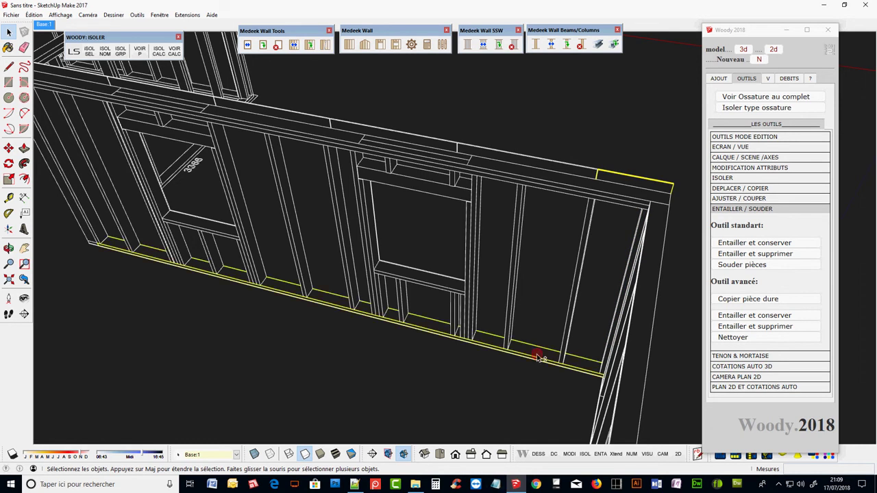
pyautogui.keyDown('shift'); pyautogui.click(537, 173); pyautogui.keyUp('shift')
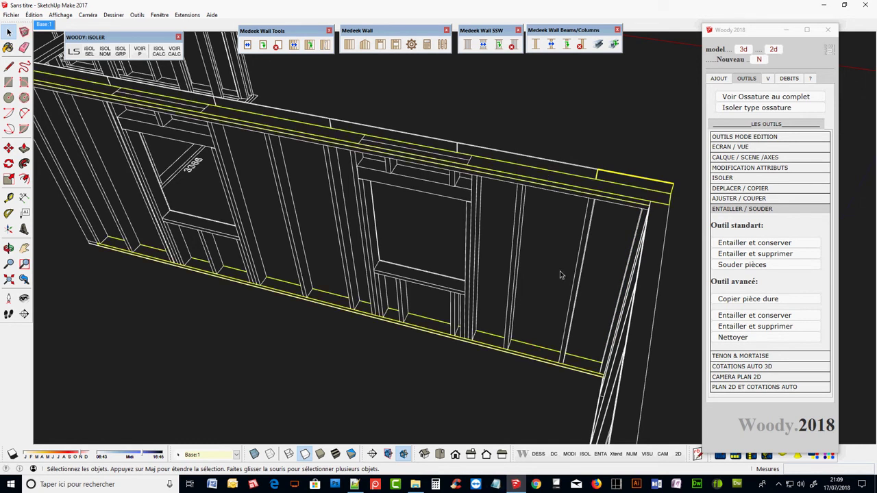
pyautogui.scroll(-2, 560, 270)
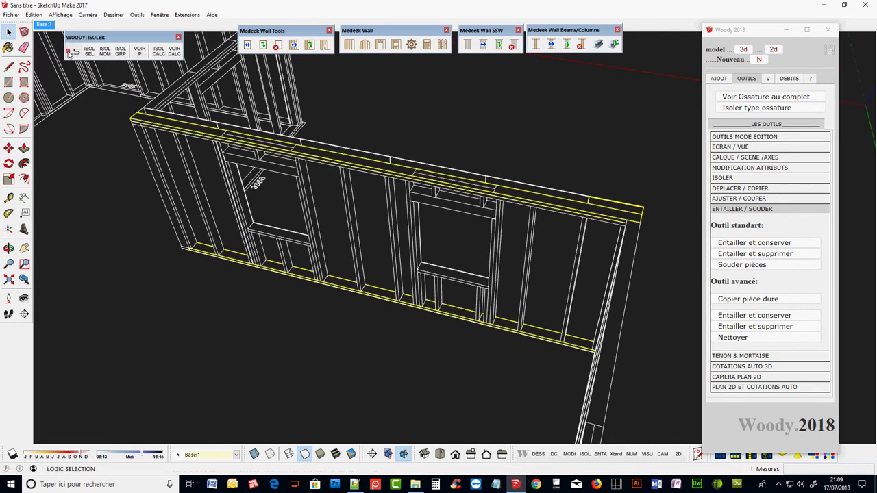
pyautogui.click(90, 52)
pyautogui.moveTo(534, 292)
pyautogui.mouseDown(button='middle')
pyautogui.moveTo(168, 244)
pyautogui.moveTo(99, 209)
pyautogui.mouseUp(button='middle')
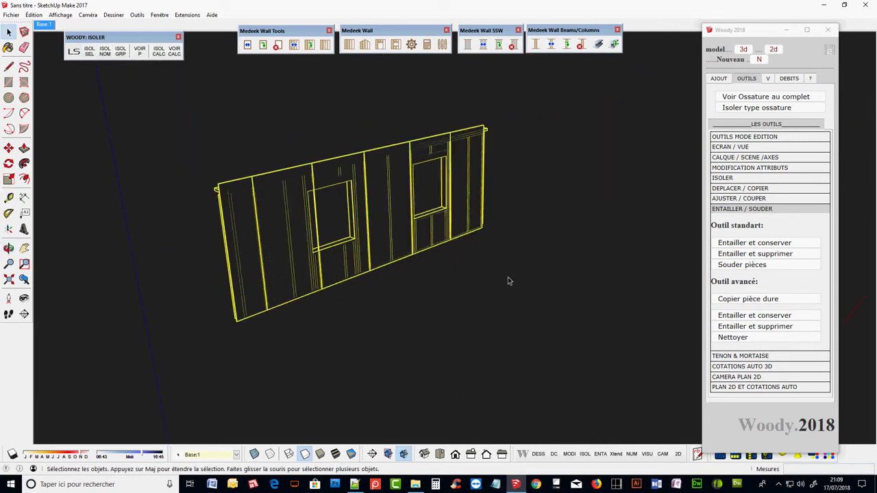
pyautogui.click(545, 285)
pyautogui.moveTo(549, 283); pyautogui.dragTo(336, 300, button='middle')
# Hide the narrow end piece on the wall's right edge with Masquer and face the wall squarely.
pyautogui.scroll(3, 624, 155)
pyautogui.click(506, 199)
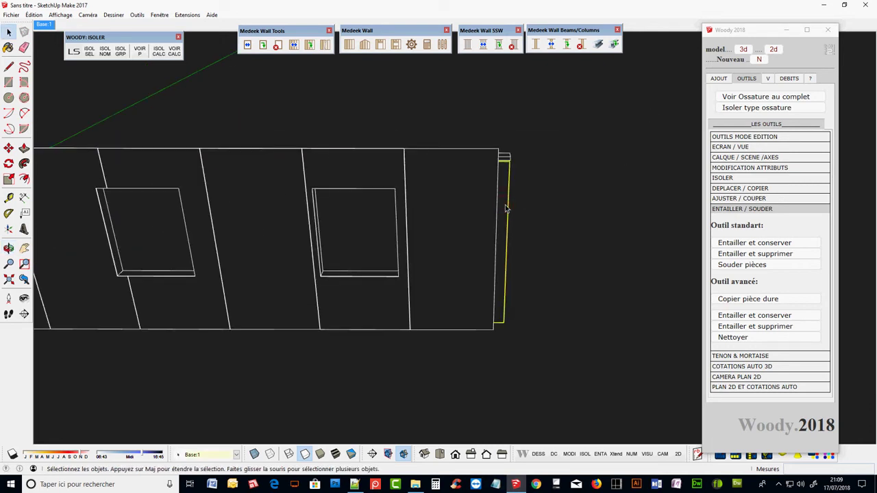
pyautogui.rightClick(505, 199)
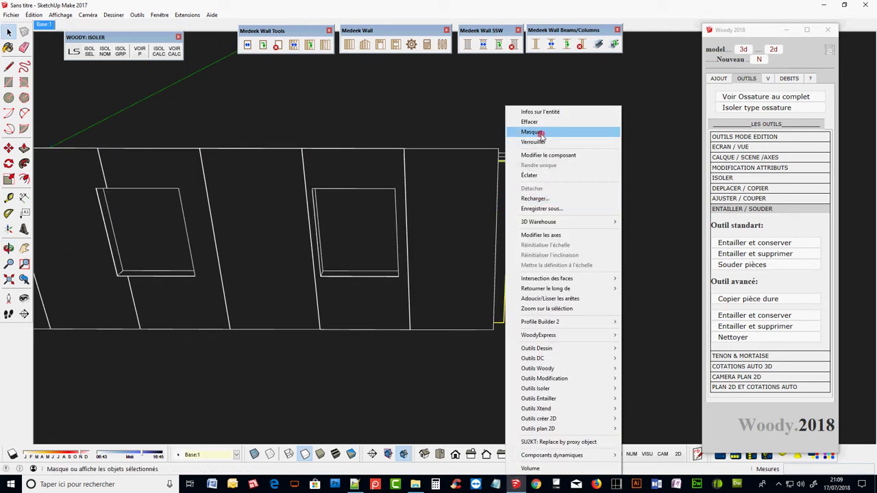
pyautogui.click(532, 132)
pyautogui.moveTo(593, 284)
pyautogui.mouseDown(button='middle')
pyautogui.moveTo(307, 314)
pyautogui.moveTo(646, 284)
pyautogui.mouseUp(button='middle')
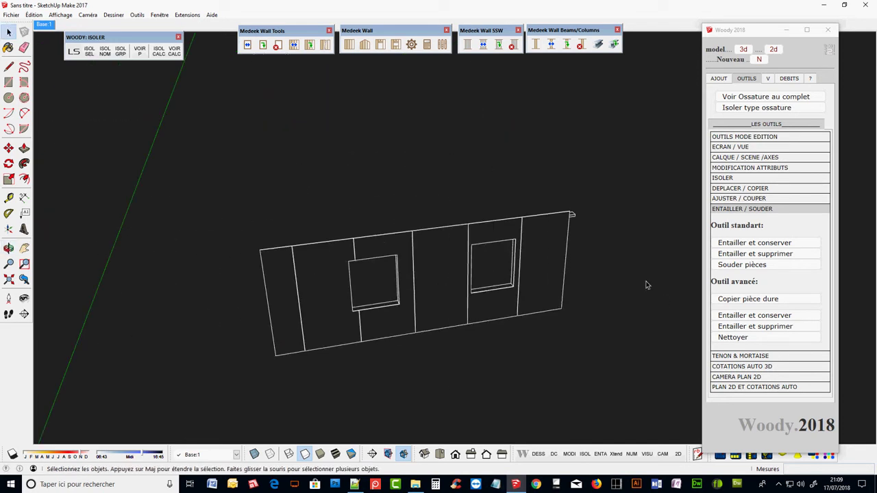
pyautogui.moveTo(447, 372); pyautogui.dragTo(505, 391, button='middle')
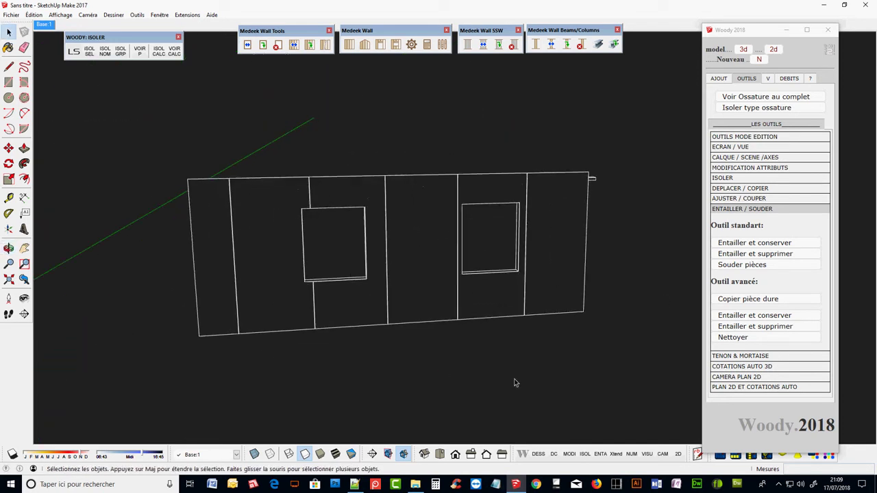
pyautogui.click(788, 79)
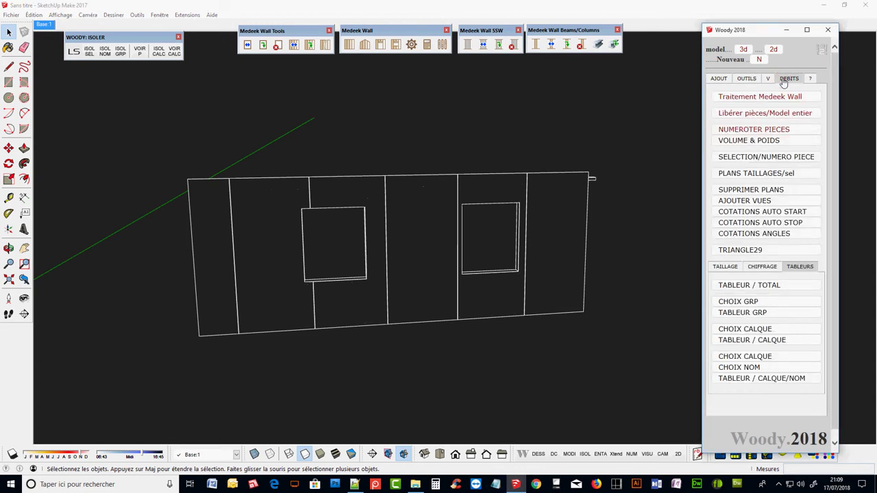
# Choose the wall face with CAMERA PLAN 2D's Choix Paroi and start Placer caméra.
pyautogui.click(756, 78)
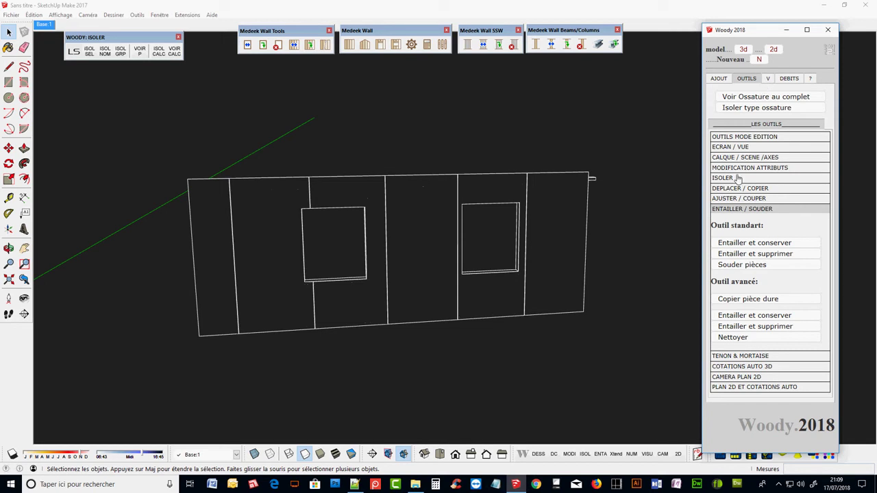
pyautogui.click(745, 149)
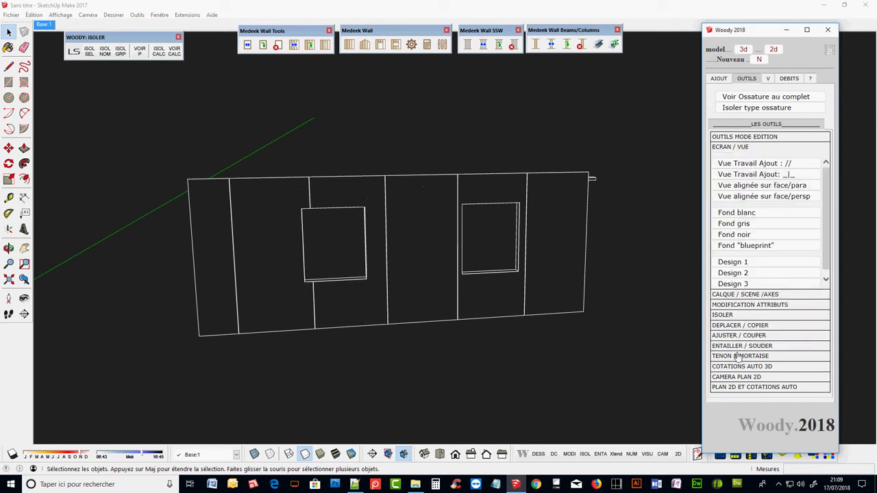
pyautogui.click(739, 378)
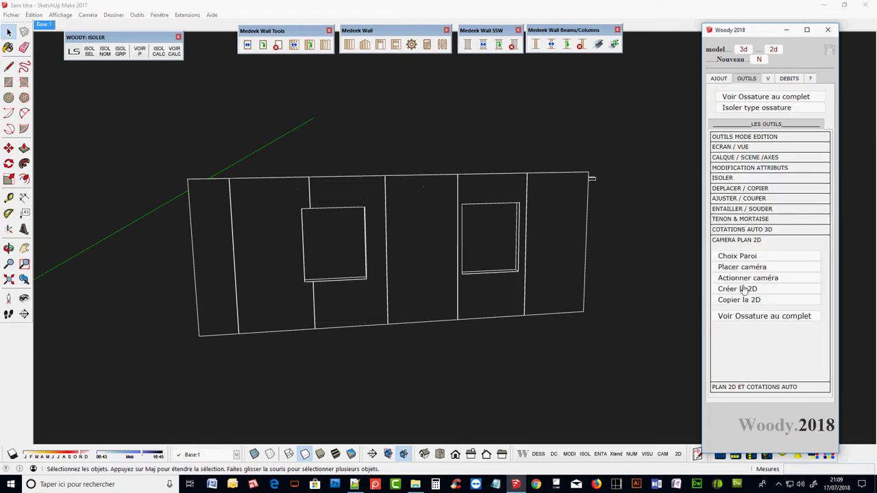
pyautogui.click(736, 258)
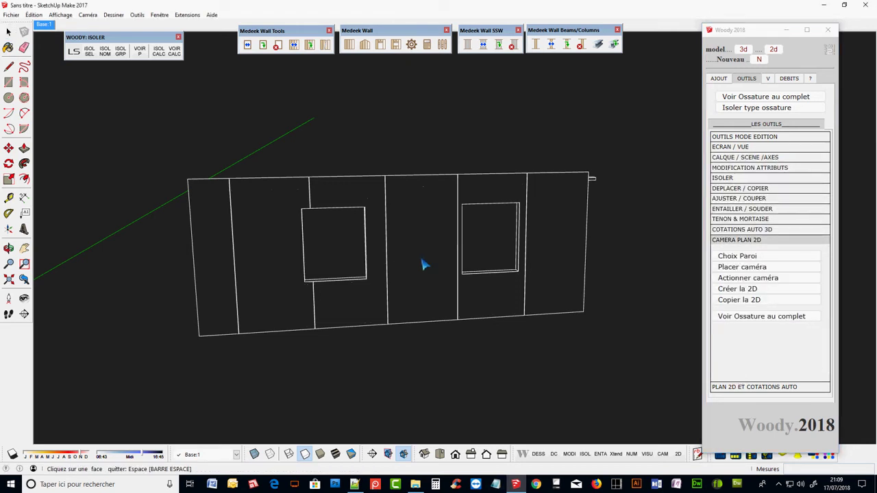
pyautogui.click(423, 265)
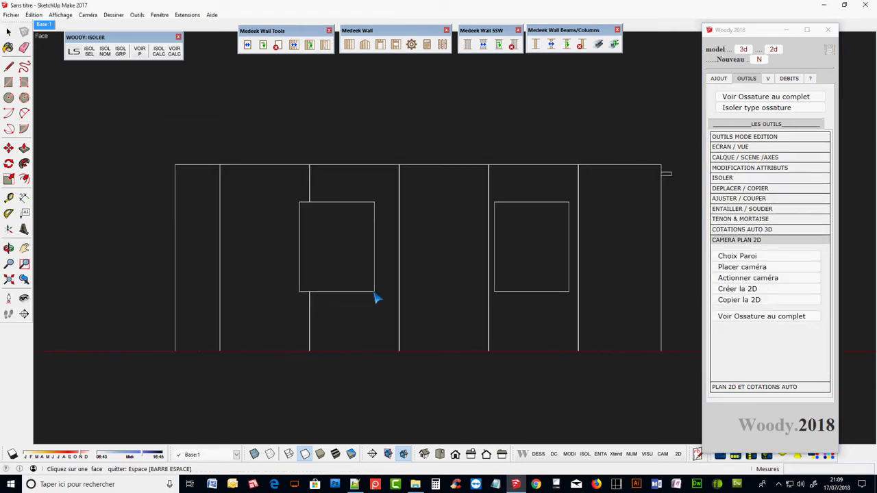
pyautogui.click(740, 269)
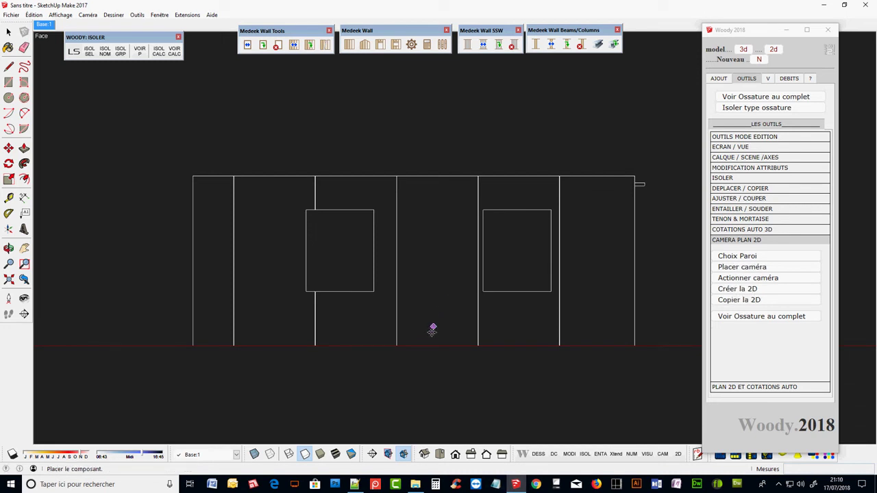
# Number the wall's pieces with Woody's cutting-list tools, freeing the pieces first.
pyautogui.click(787, 79)
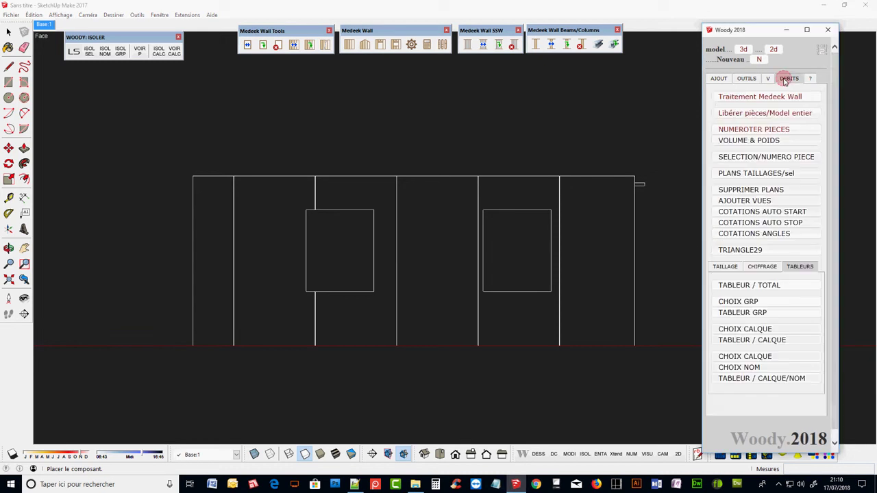
pyautogui.click(754, 129)
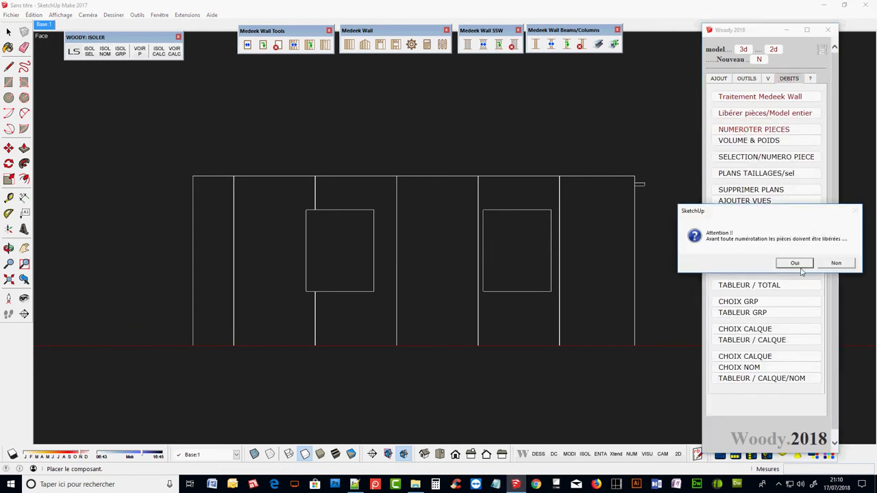
pyautogui.click(799, 268)
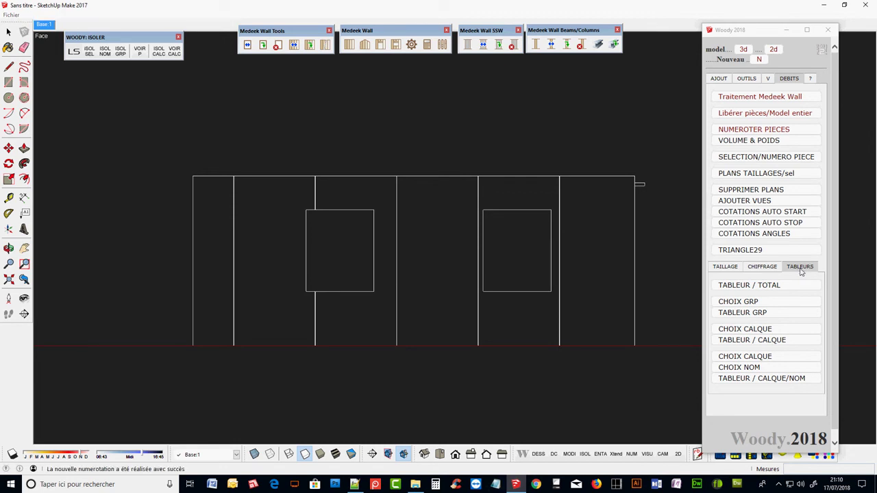
pyautogui.click(494, 261)
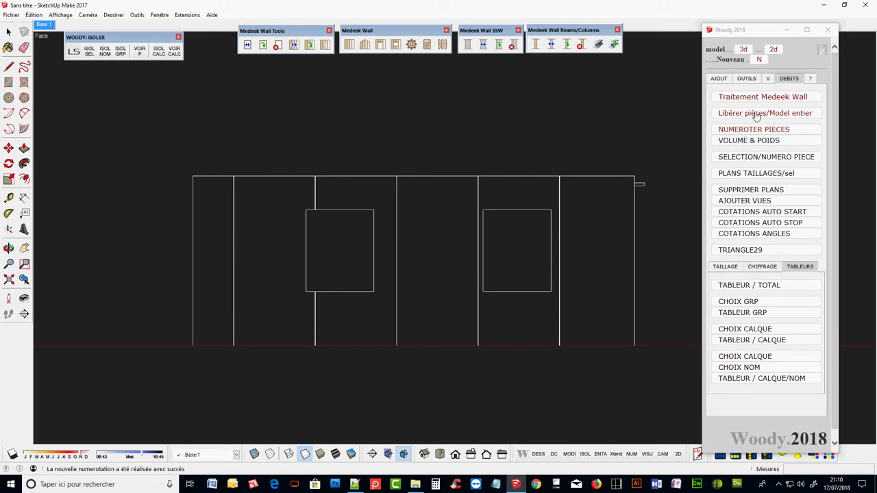
pyautogui.click(736, 318)
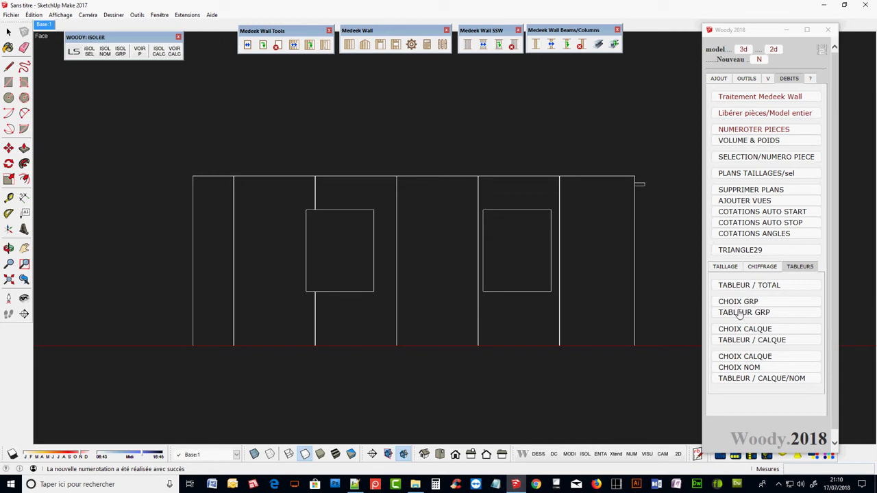
# Place and activate the plan camera in front of the wall, then create and copy its 2D drawing.
pyautogui.click(745, 80)
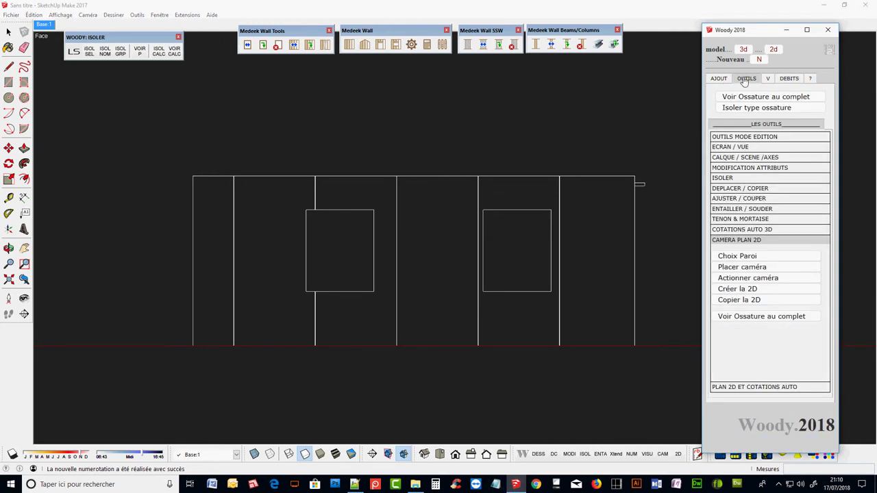
pyautogui.click(733, 270)
pyautogui.click(515, 277)
pyautogui.click(781, 280)
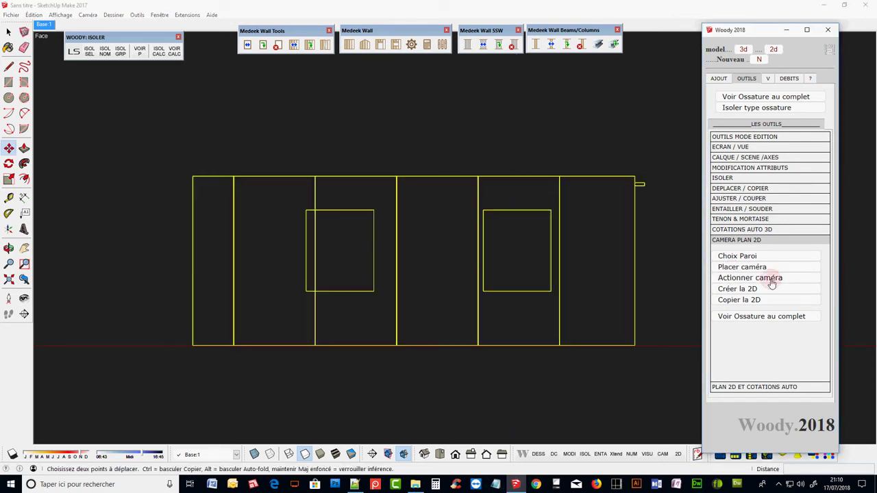
pyautogui.click(739, 290)
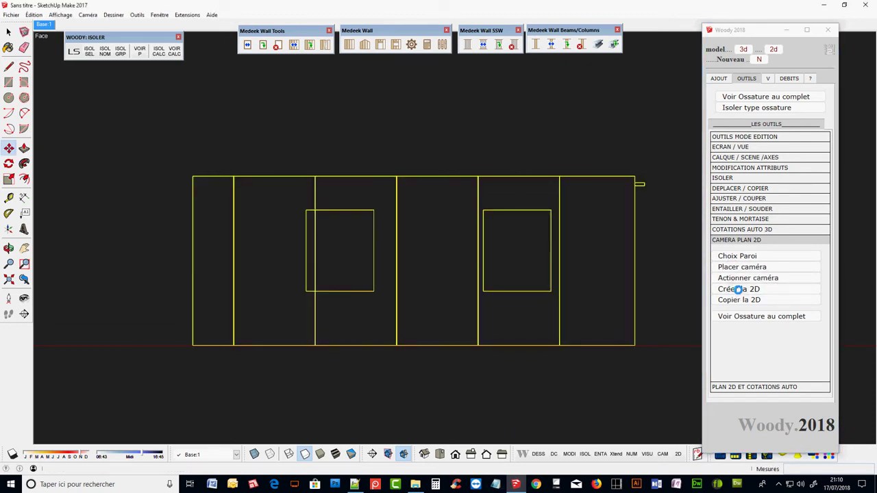
pyautogui.click(738, 302)
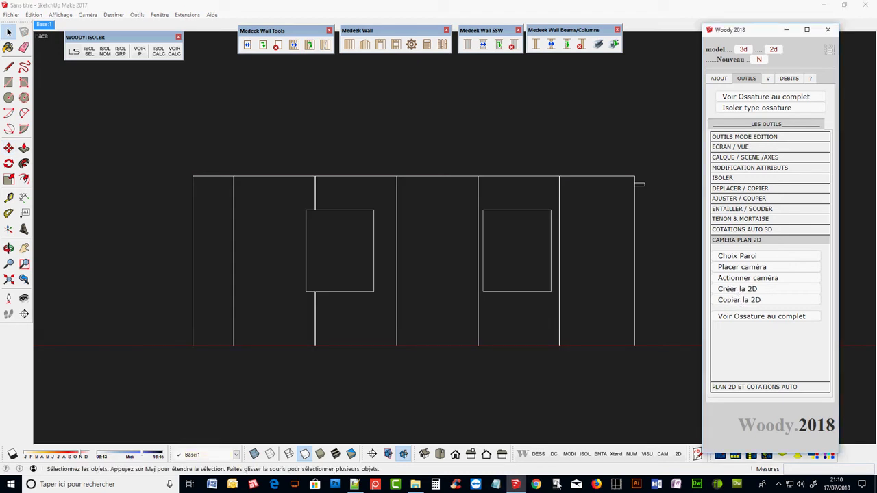
# Launch a second SketchUp instance from the taskbar and start an empty model from its welcome window.
pyautogui.rightClick(516, 487)
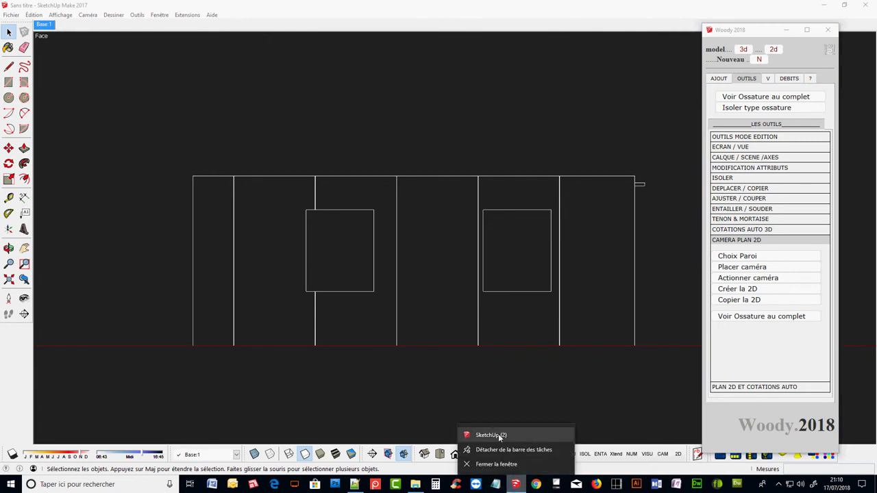
pyautogui.click(499, 435)
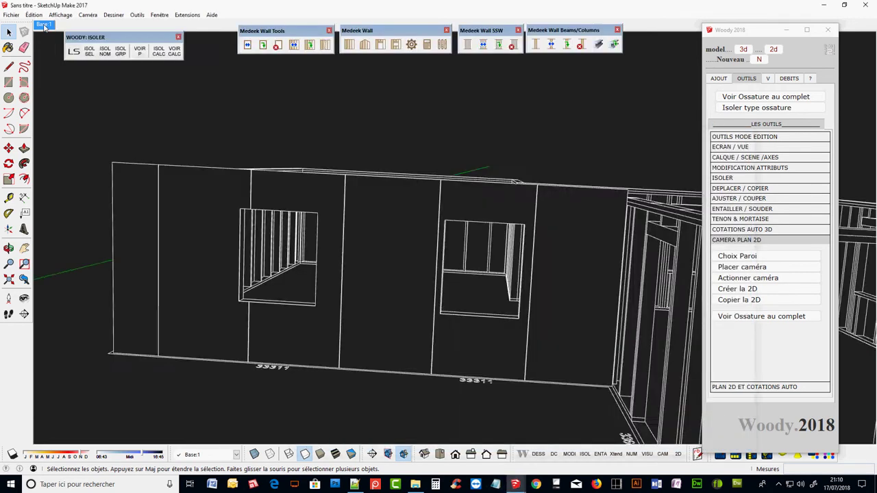
pyautogui.click(44, 25)
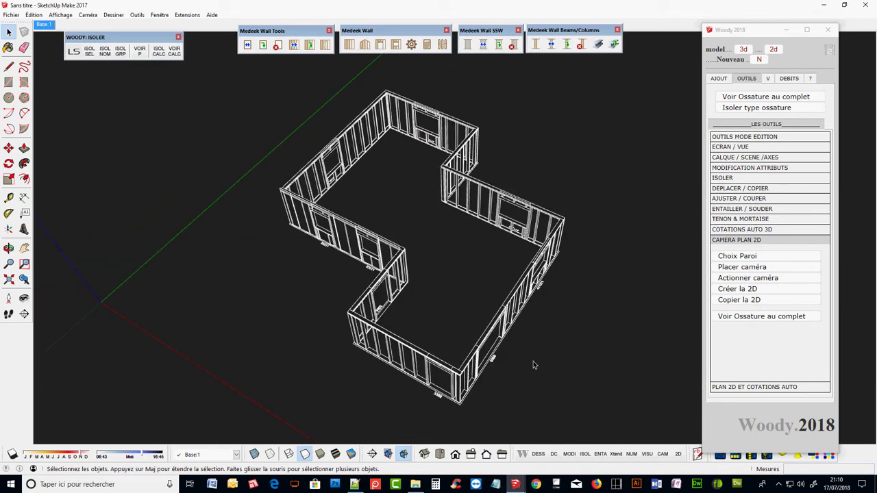
pyautogui.moveTo(515, 485)
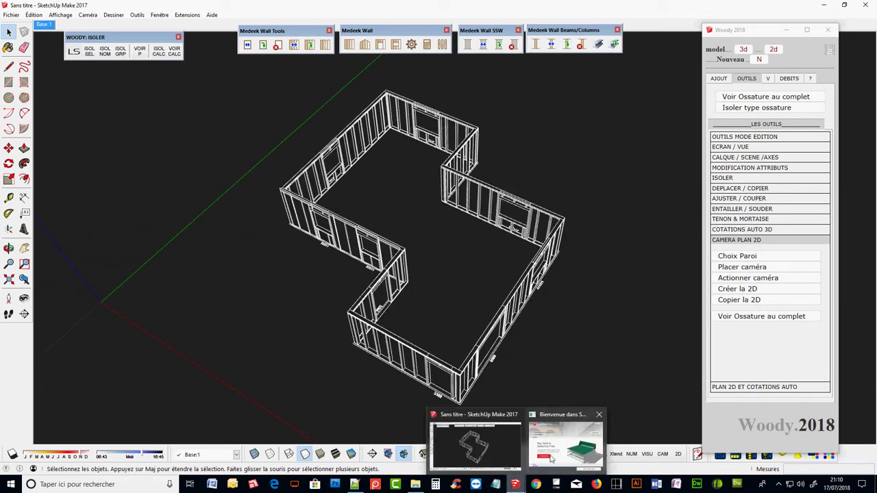
pyautogui.click(551, 460)
pyautogui.click(641, 438)
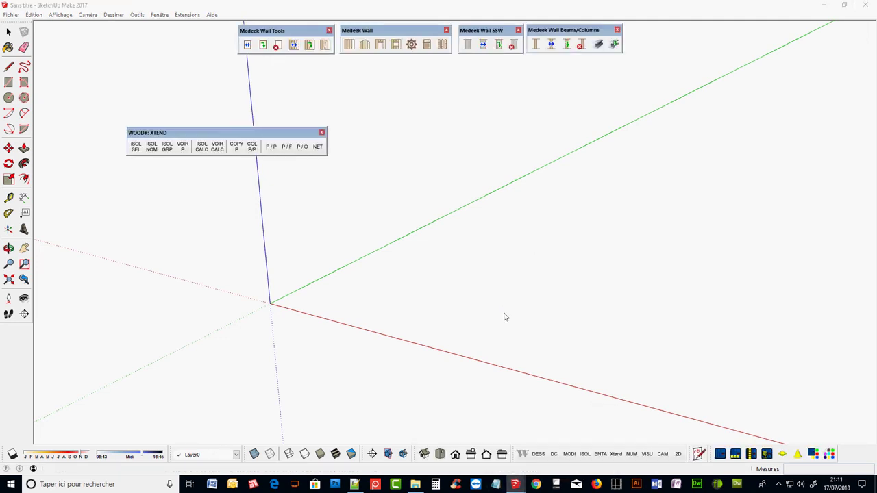
# Decline the confirmation prompt and bring up Woody's 2D plan and auto-dimension tools.
pyautogui.click(506, 268)
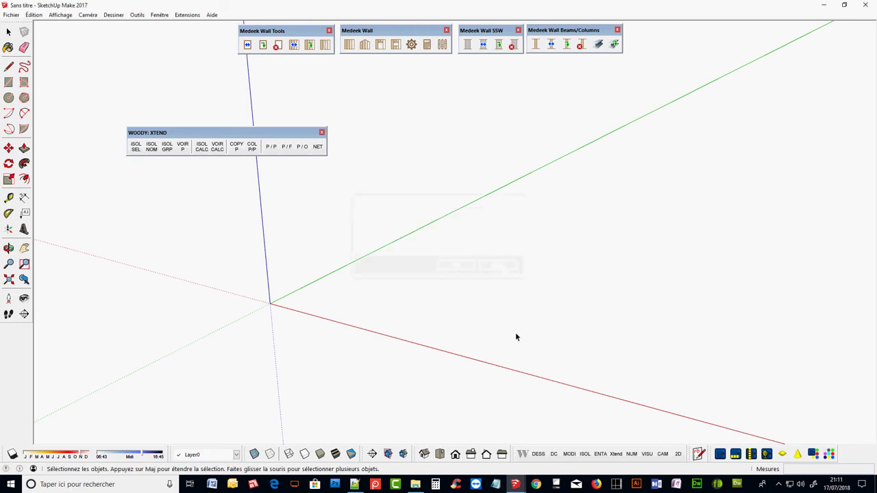
pyautogui.click(522, 454)
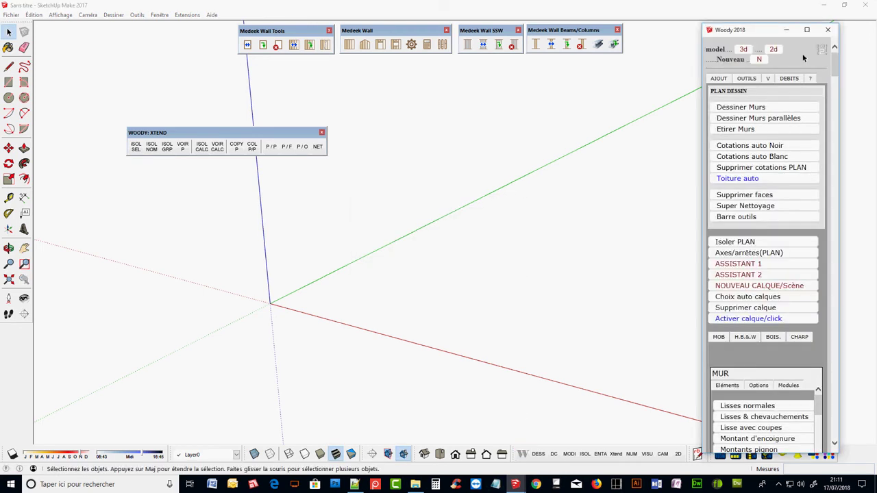
pyautogui.click(749, 80)
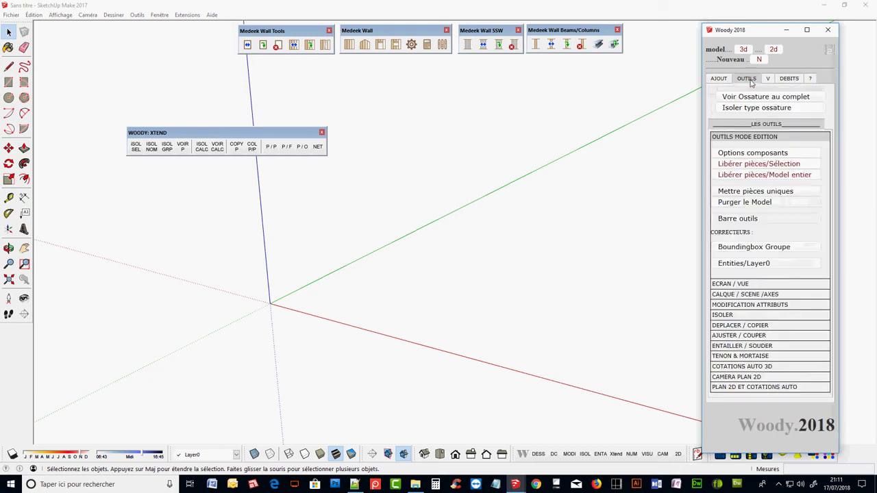
pyautogui.click(730, 387)
# Choose 2d as the default drawing template so a new file opens from it.
pyautogui.click(758, 61)
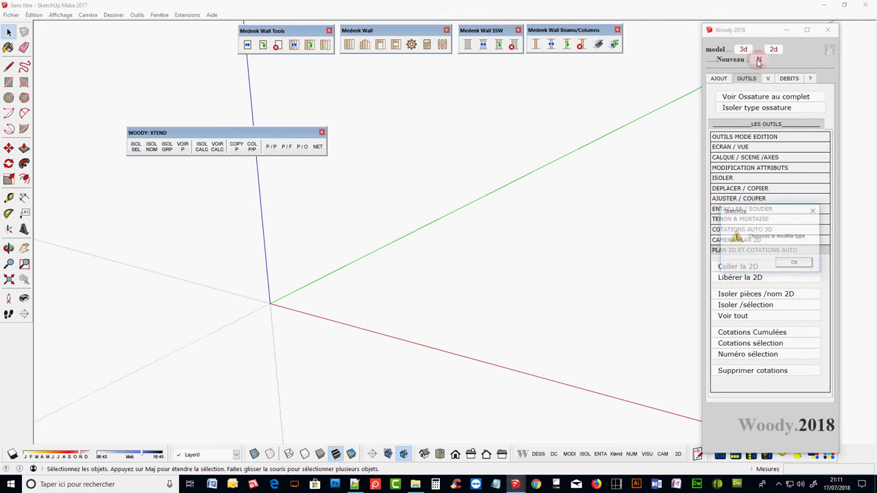
pyautogui.click(795, 263)
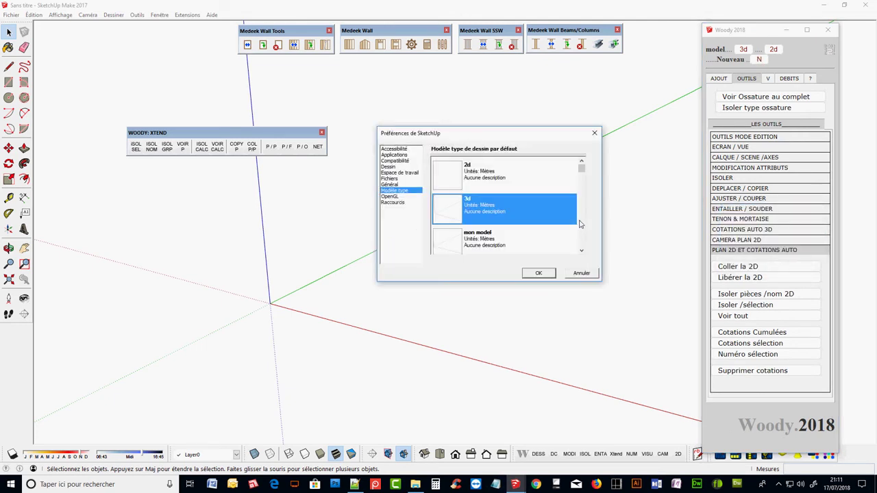
pyautogui.click(499, 186)
pyautogui.click(538, 273)
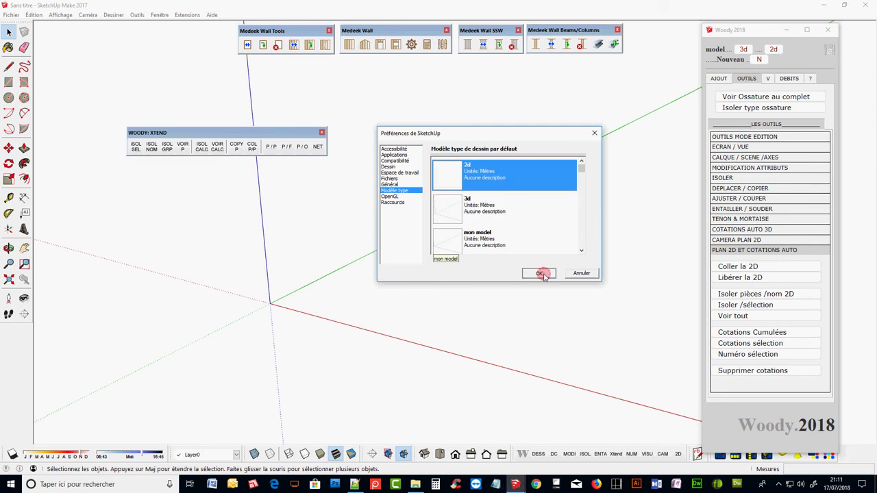
pyautogui.click(800, 264)
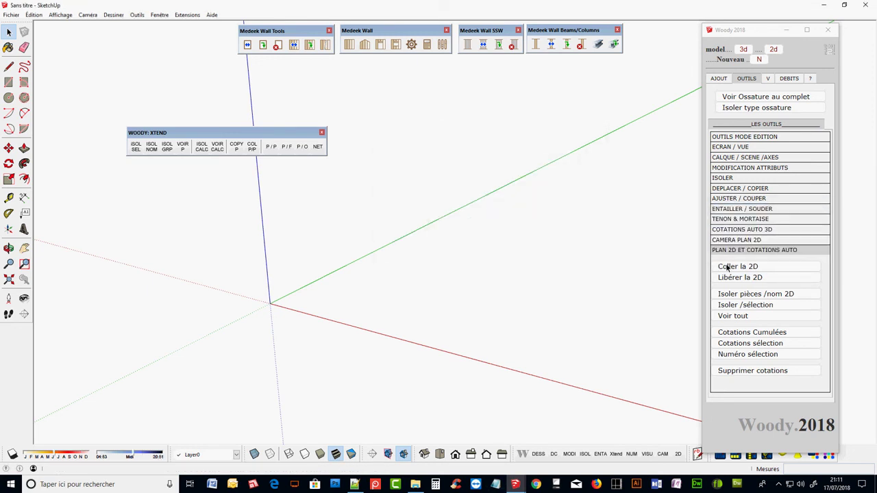
# Paste the 2D wall elevation and isolate its Panneau sheathing panels by part name.
pyautogui.click(728, 268)
pyautogui.click(269, 281)
pyautogui.click(727, 276)
pyautogui.click(732, 295)
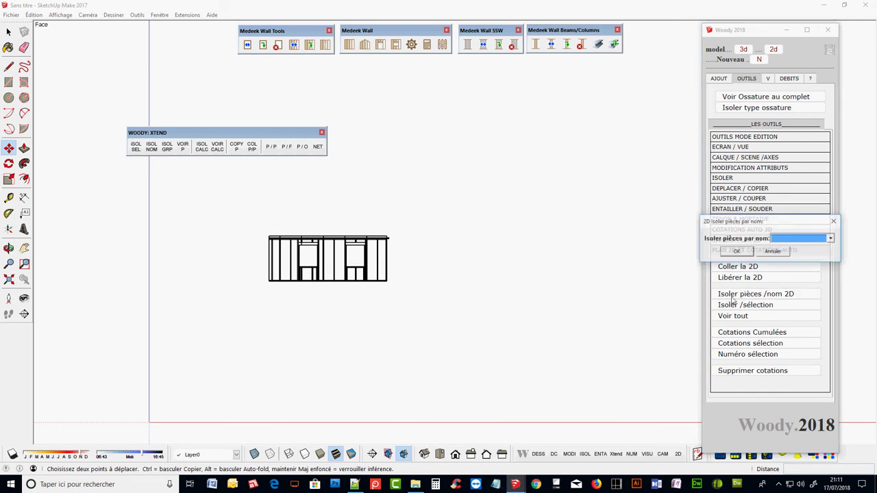
pyautogui.click(831, 239)
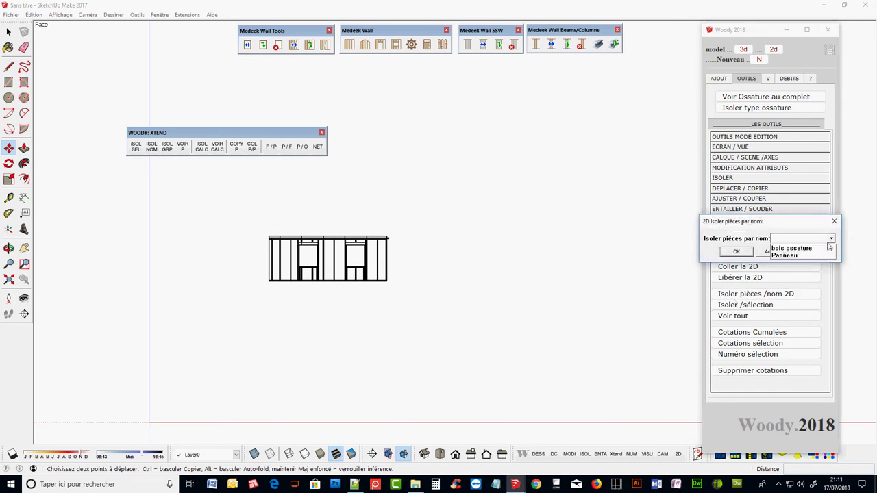
pyautogui.click(791, 255)
pyautogui.click(728, 254)
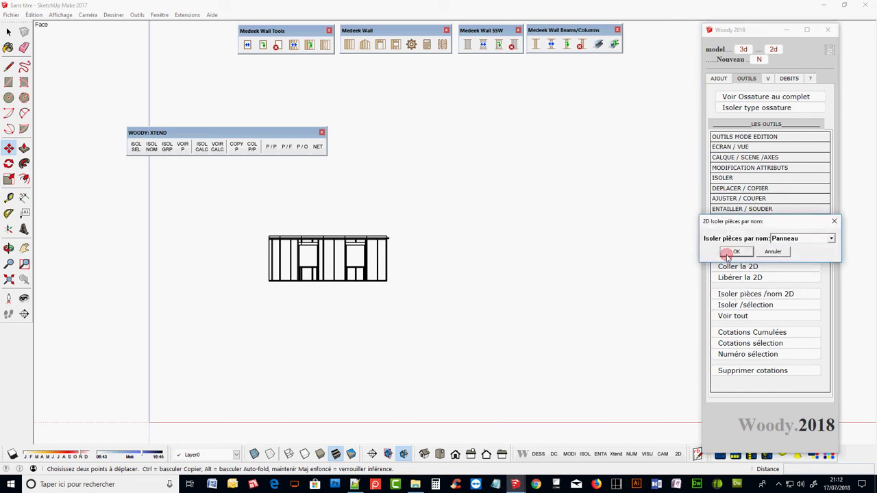
# Move the sheathing-panel drawing above the stud elevation, show all parts, and select both drawings.
pyautogui.click(8, 32)
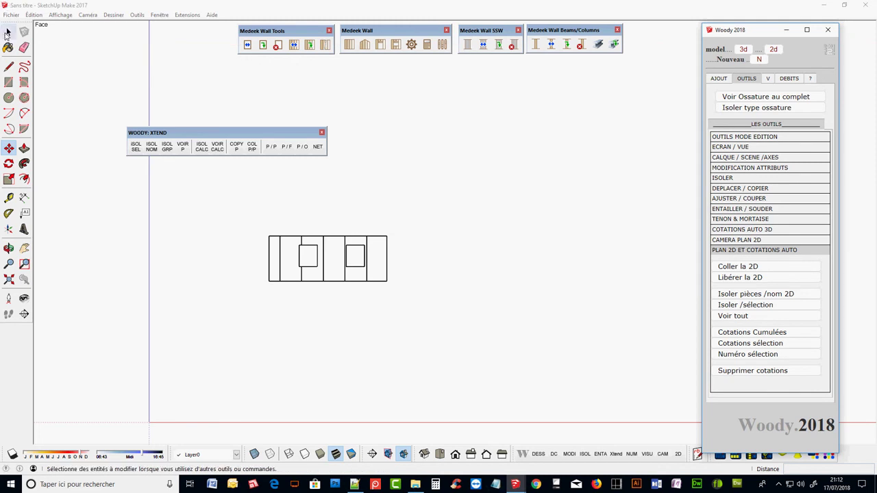
pyautogui.moveTo(244, 221); pyautogui.dragTo(398, 298)
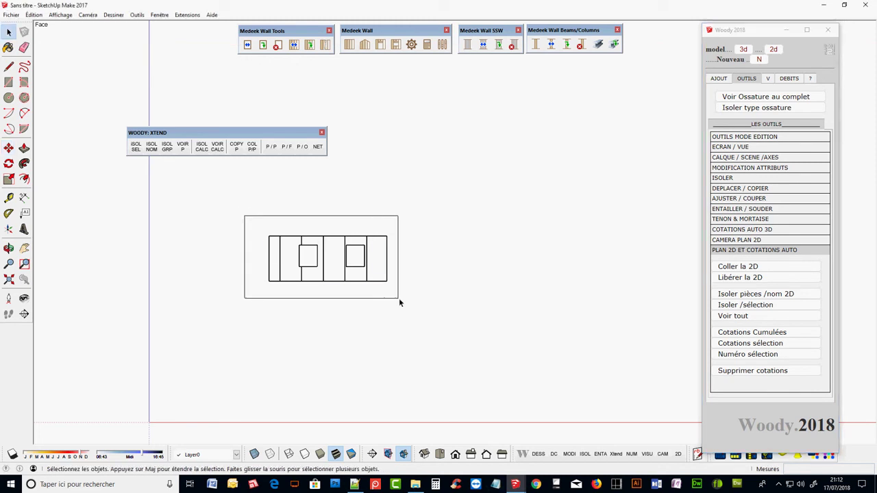
pyautogui.press('m')
pyautogui.click(386, 281)
pyautogui.click(387, 203)
pyautogui.click(8, 32)
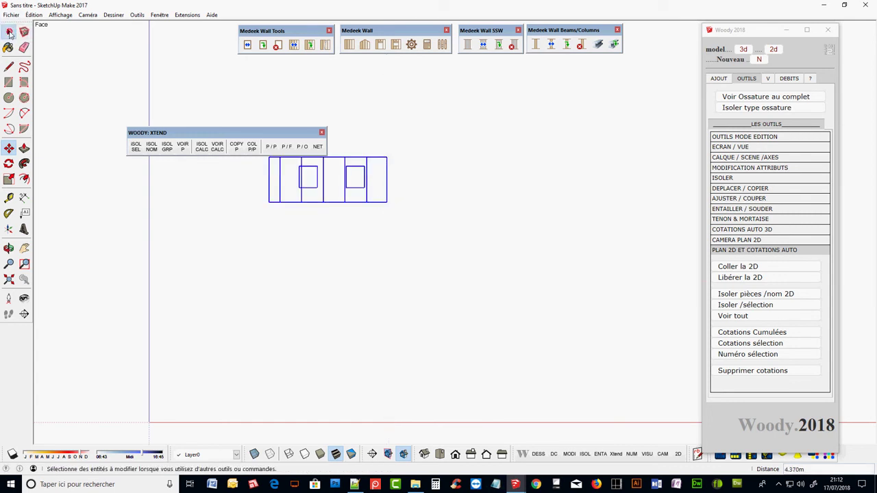
pyautogui.click(738, 319)
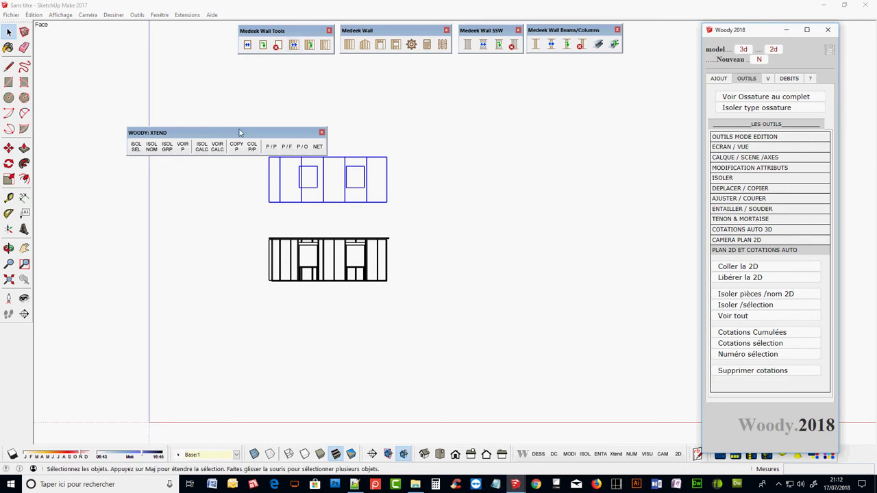
pyautogui.moveTo(251, 129); pyautogui.dragTo(210, 60)
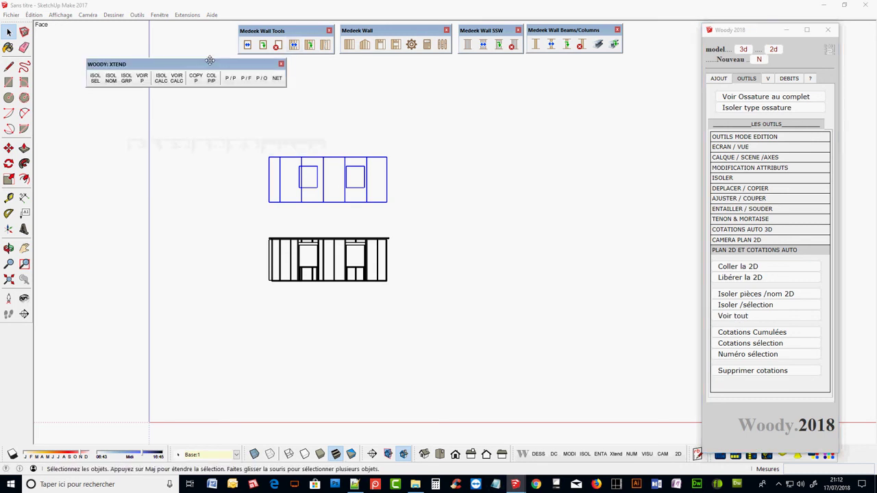
pyautogui.moveTo(240, 133); pyautogui.dragTo(420, 310)
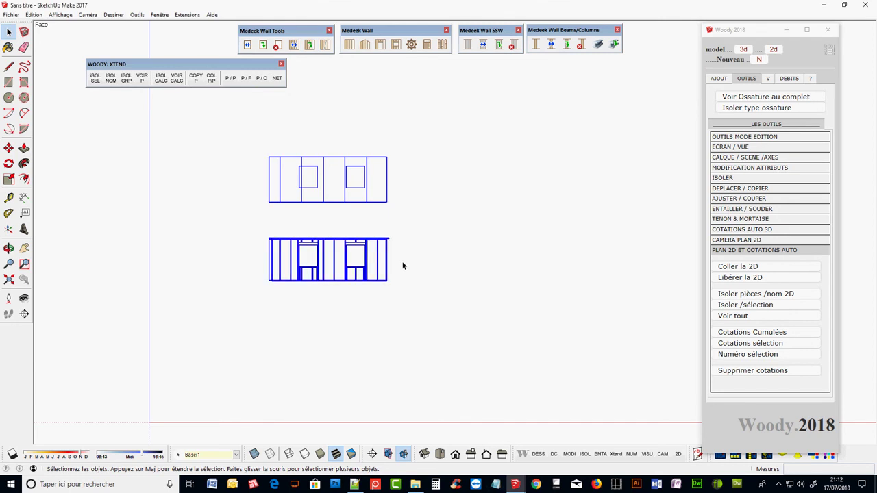
# Copy both wall drawings to the right with Move and Ctrl.
pyautogui.press('m')
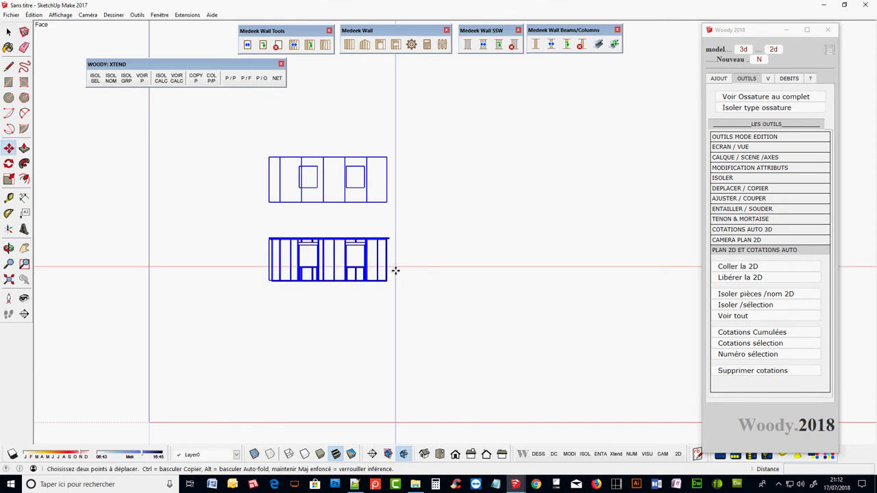
pyautogui.click(387, 281)
pyautogui.press('ctrl')
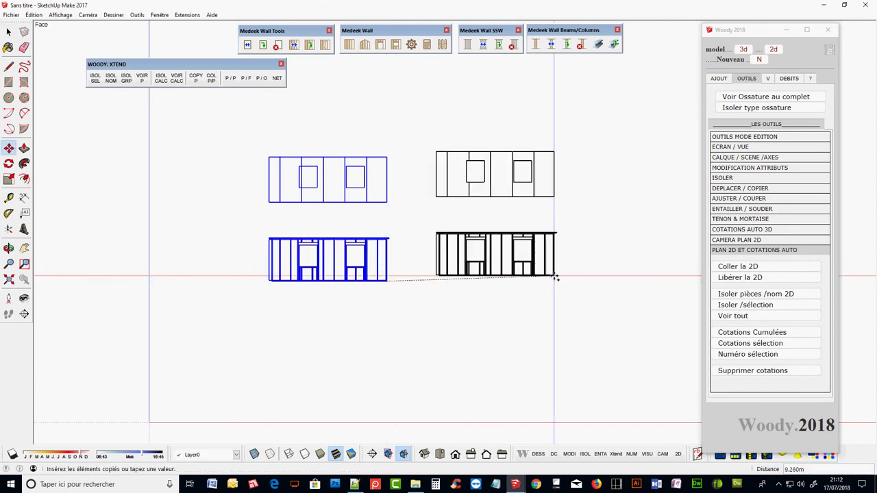
pyautogui.click(569, 284)
pyautogui.press('space')
# Label every panel and stud in the copy with its part number.
pyautogui.click(747, 358)
pyautogui.click(544, 337)
pyautogui.scroll(2, 617, 213)
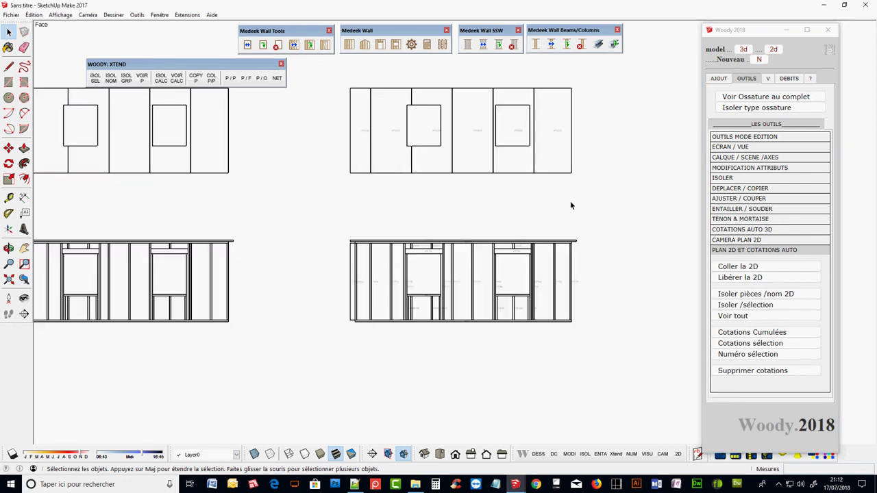
pyautogui.scroll(2, 436, 90)
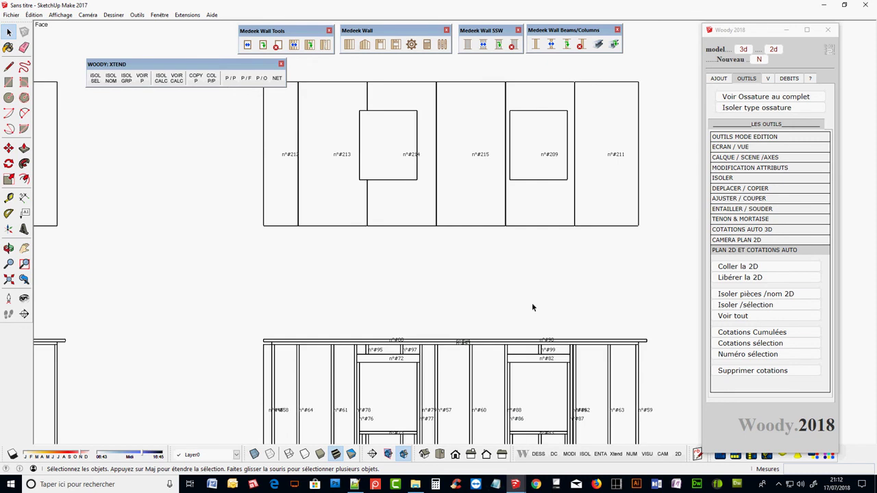
pyautogui.scroll(-1, 535, 303)
pyautogui.scroll(-2, 576, 302)
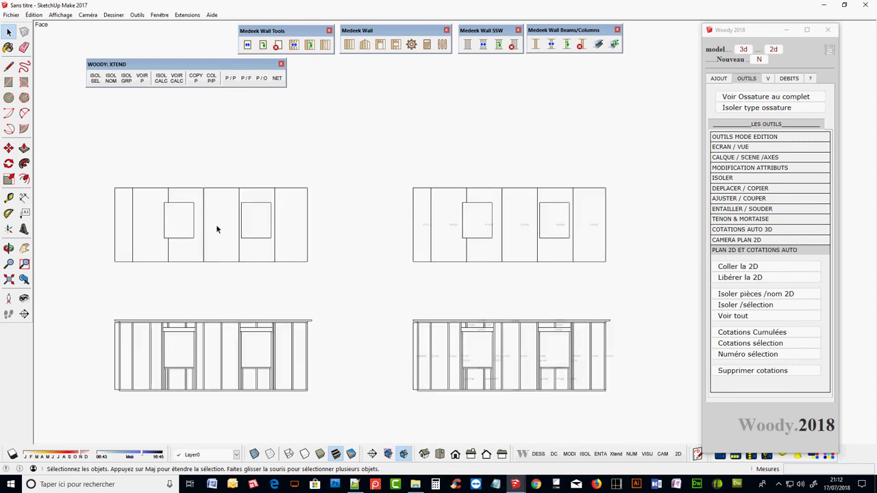
pyautogui.scroll(1, 216, 228)
pyautogui.moveTo(66, 157); pyautogui.dragTo(366, 308)
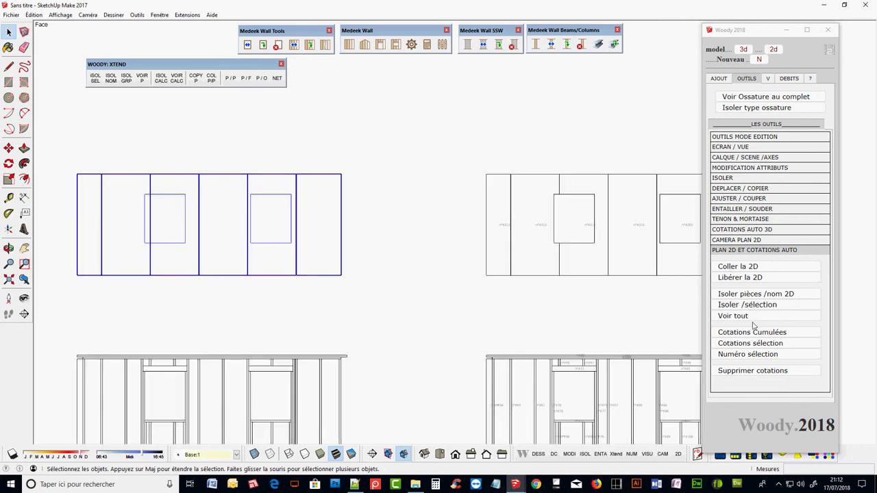
# Auto-dimension the panel drawing (widths like 0.600 m, 1.196 m), then box-select the lower frame's studs.
pyautogui.click(760, 348)
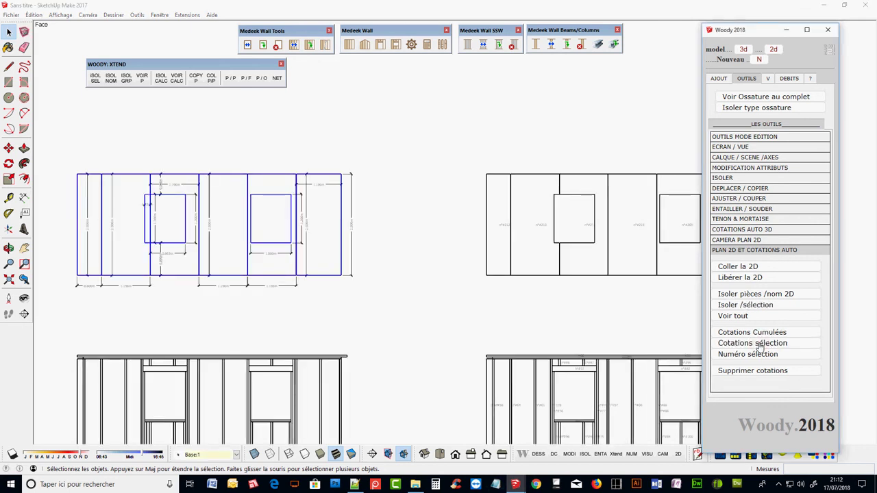
pyautogui.click(461, 306)
pyautogui.scroll(-3, 476, 270)
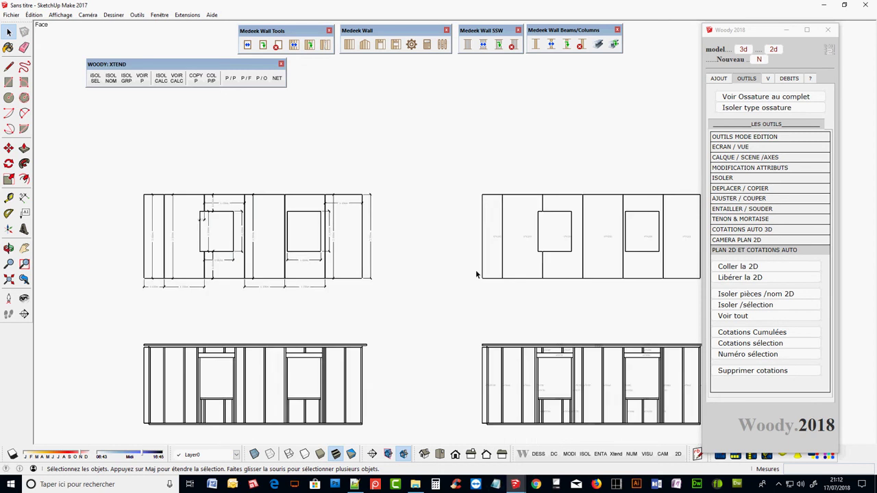
pyautogui.scroll(2, 281, 415)
pyautogui.scroll(1, 281, 415)
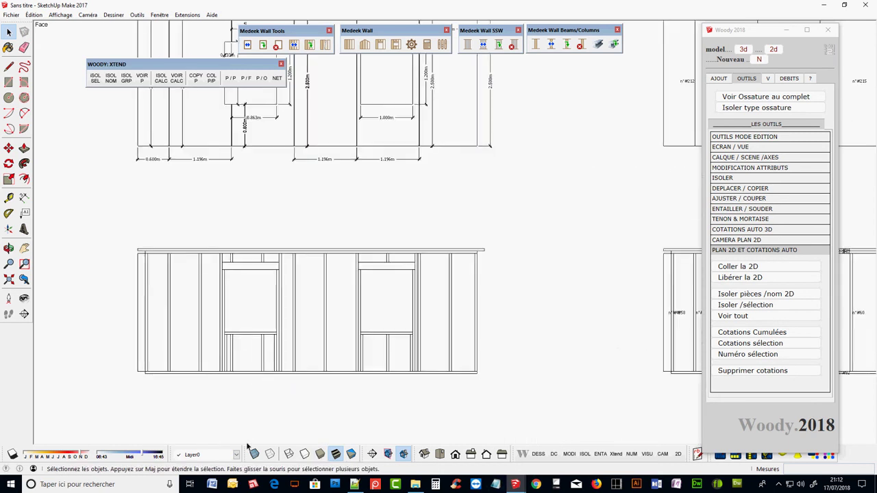
pyautogui.scroll(1, 281, 415)
pyautogui.moveTo(511, 358); pyautogui.dragTo(117, 355)
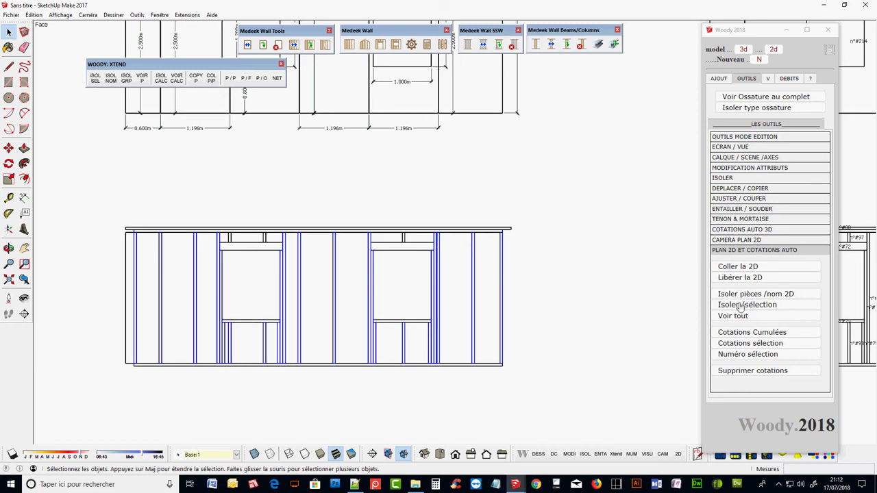
# Add cumulative dimensions from the leftmost stud beneath the stud elevation, 3.478 m to 6.365 m.
pyautogui.click(739, 306)
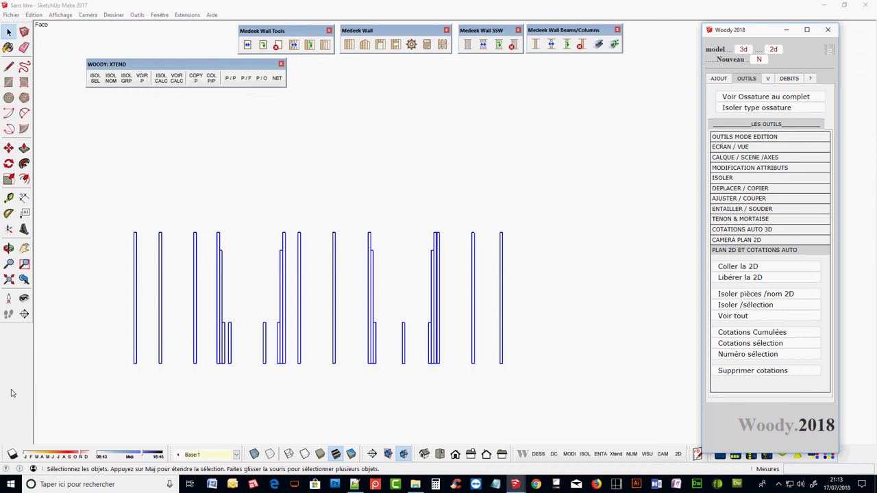
pyautogui.click(135, 348)
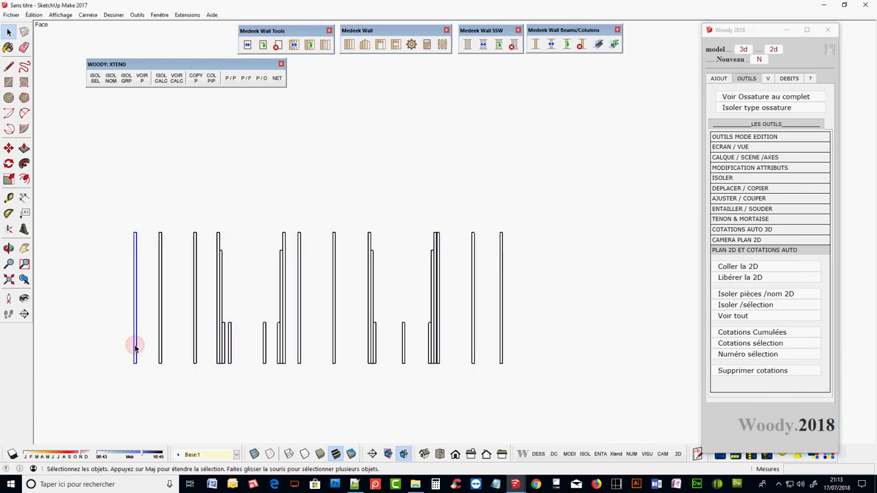
pyautogui.click(739, 334)
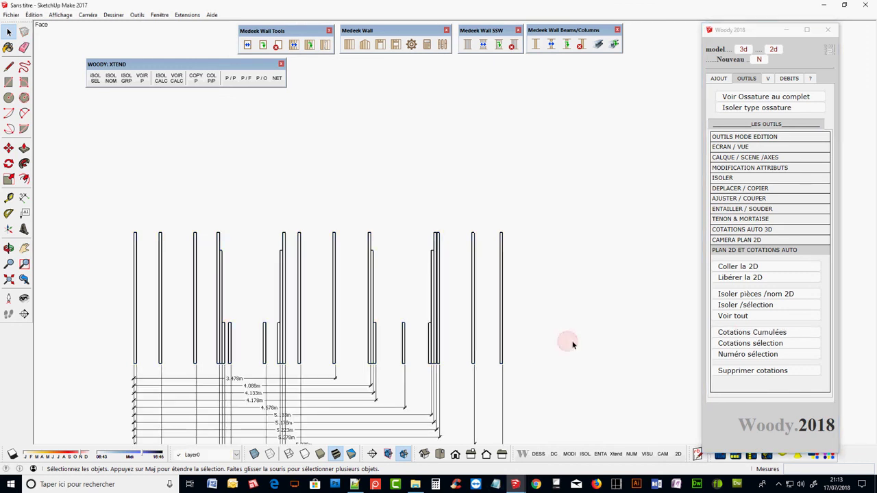
pyautogui.click(732, 317)
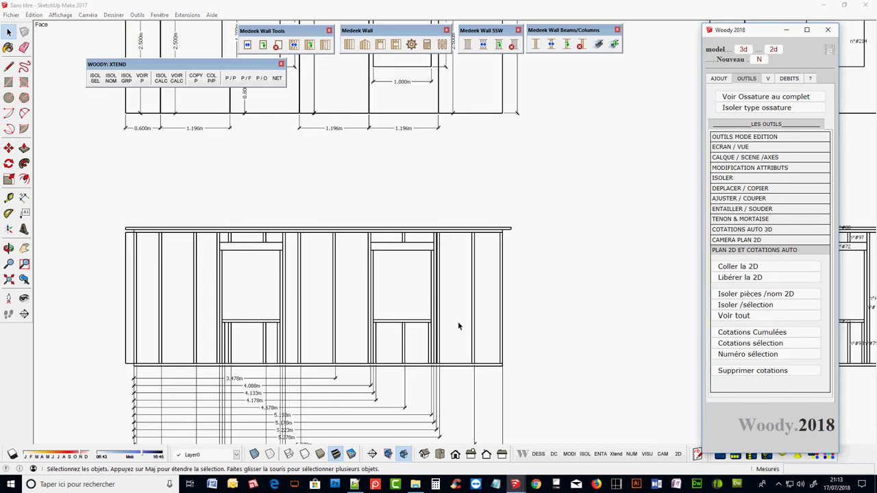
pyautogui.click(397, 252)
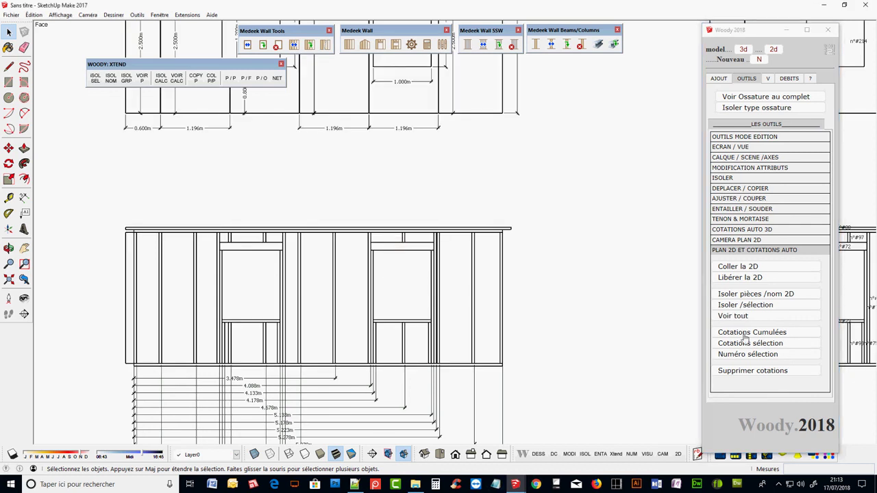
# Select the window header pieces and nearby studs and dimension them.
pyautogui.moveTo(402, 254); pyautogui.dragTo(385, 249)
pyautogui.keyDown('shift'); pyautogui.click(403, 236); pyautogui.keyUp('shift')
pyautogui.keyDown('shift'); pyautogui.click(264, 340); pyautogui.keyUp('shift')
pyautogui.scroll(-2, 300, 329)
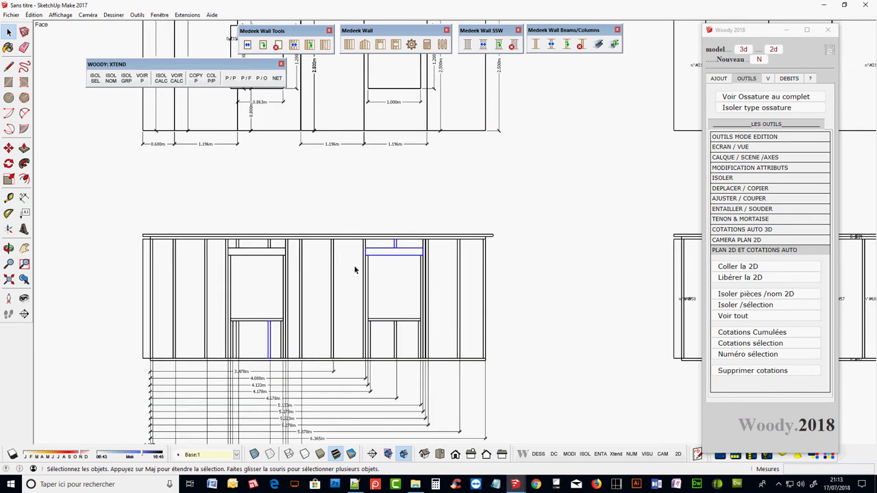
pyautogui.click(752, 343)
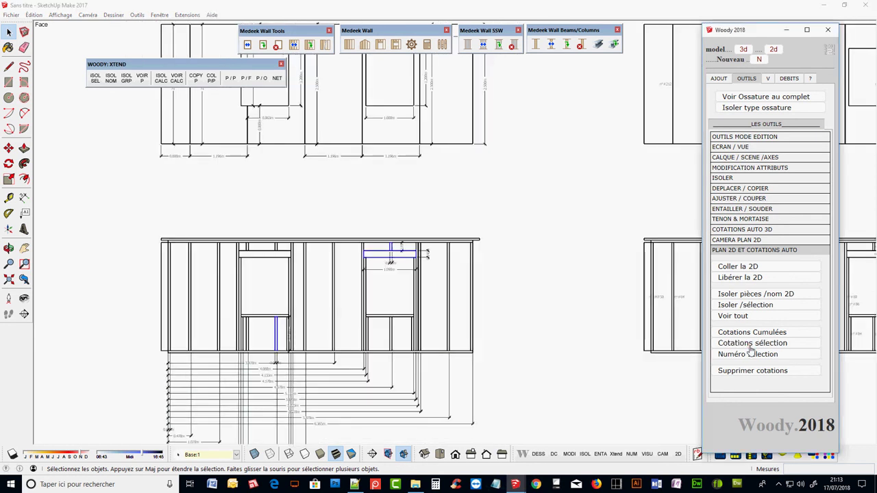
pyautogui.scroll(-1, 488, 392)
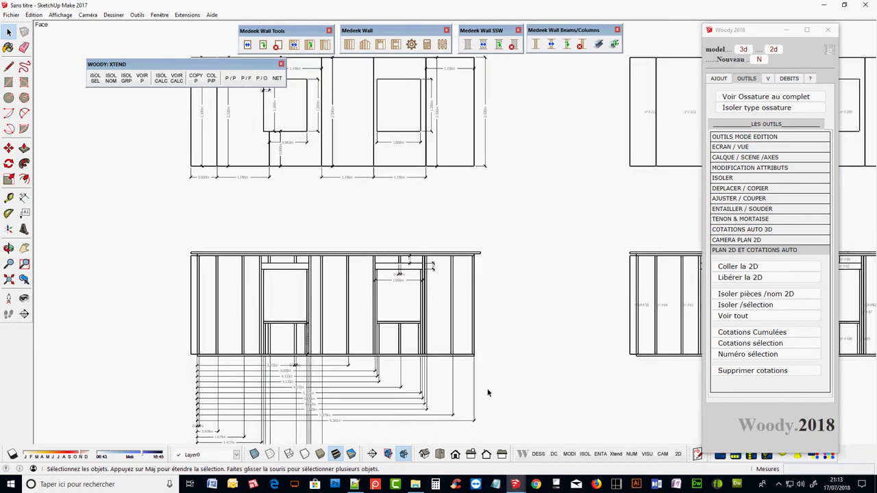
pyautogui.scroll(-1, 466, 382)
pyautogui.scroll(-2, 446, 373)
pyautogui.scroll(1, 506, 423)
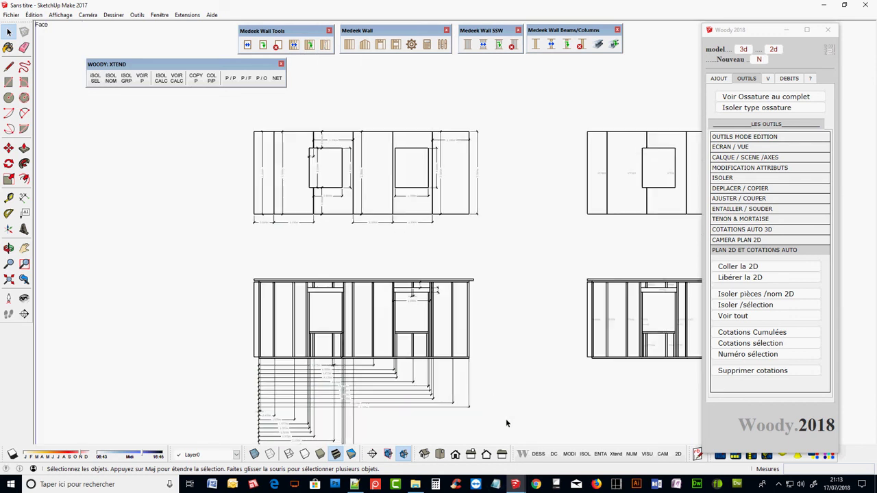
pyautogui.scroll(1, 507, 423)
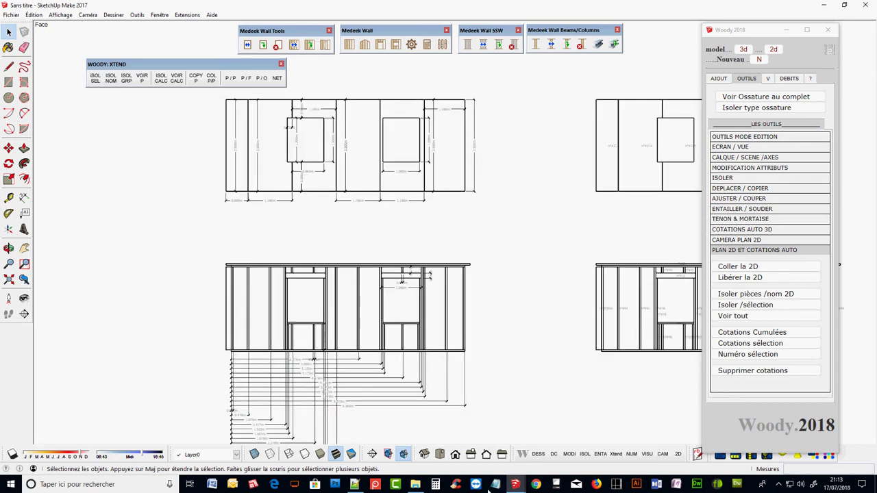
pyautogui.moveTo(516, 484)
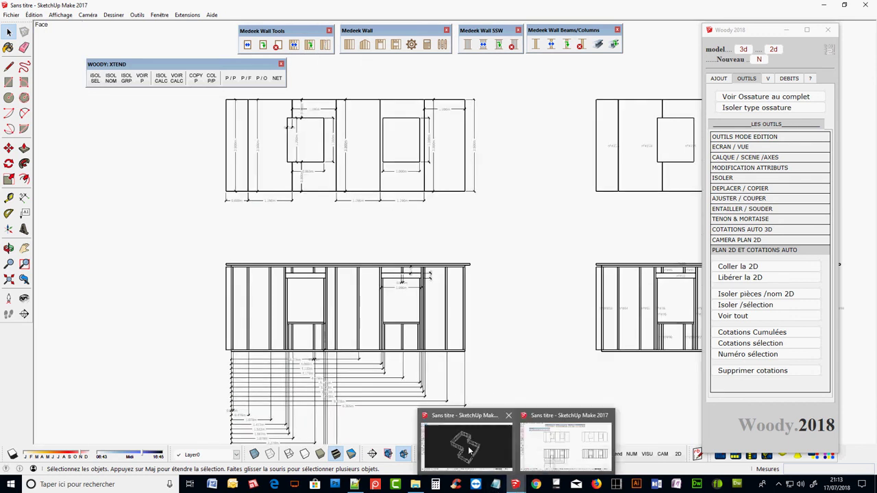
# Return to the 3D house model window and orbit to a lower viewing angle.
pyautogui.click(471, 450)
pyautogui.moveTo(274, 354)
pyautogui.mouseDown(button='middle')
pyautogui.moveTo(505, 266)
pyautogui.moveTo(542, 271)
pyautogui.moveTo(443, 353)
pyautogui.mouseUp(button='middle')
pyautogui.scroll(2, 443, 353)
pyautogui.scroll(2, 444, 353)
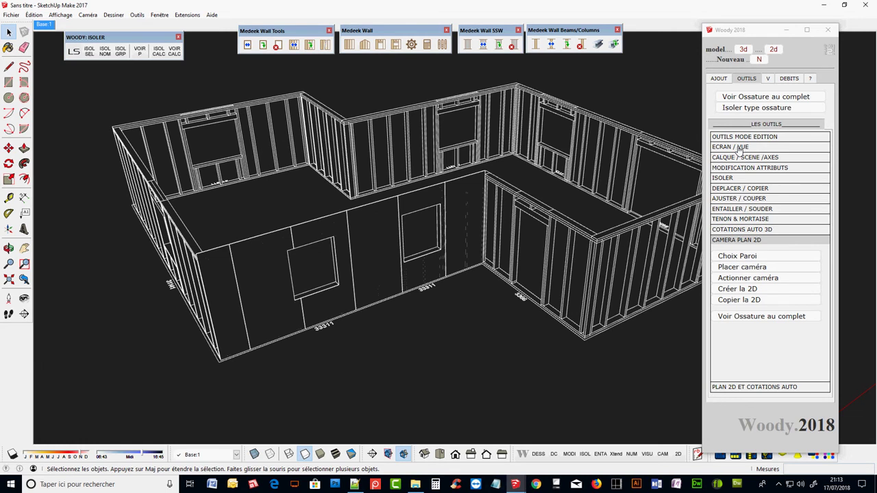
pyautogui.moveTo(441, 333)
pyautogui.mouseDown(button='middle')
pyautogui.moveTo(458, 334)
pyautogui.moveTo(433, 325)
pyautogui.mouseUp(button='middle')
pyautogui.scroll(-1, 433, 325)
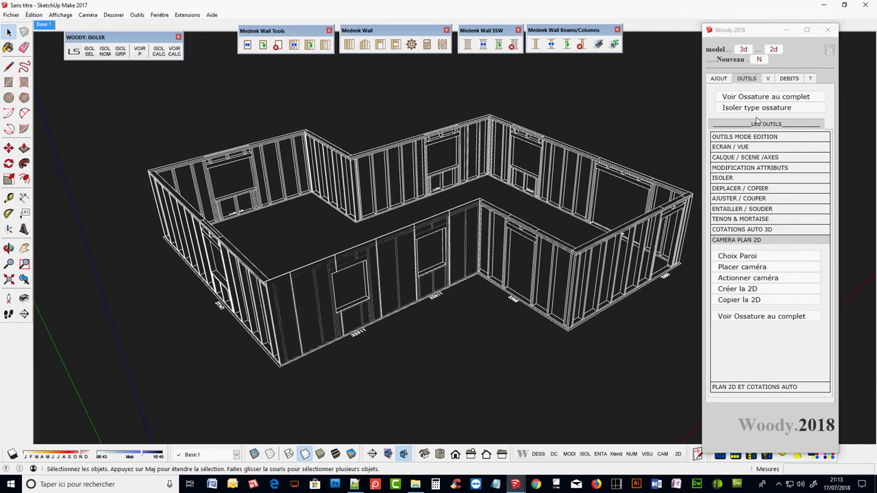
# Create a new layer and scene named MUR with Woody's new layer tool.
pyautogui.click(715, 80)
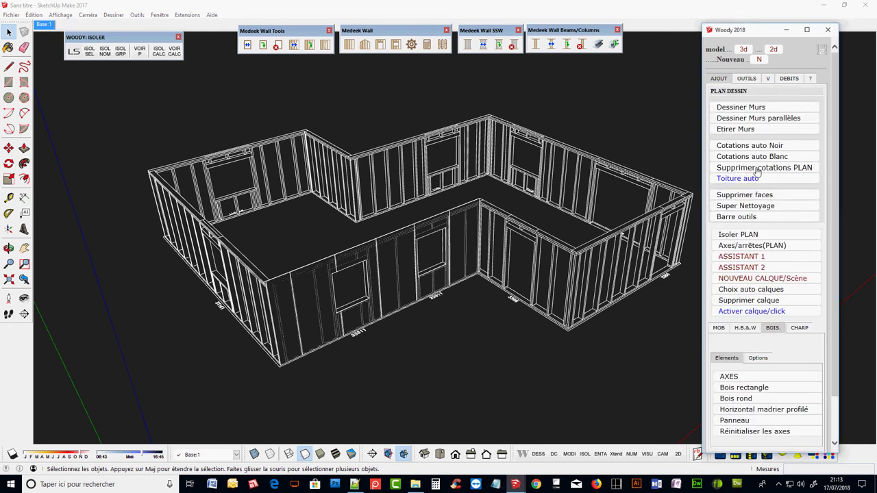
pyautogui.click(739, 281)
pyautogui.click(811, 246)
pyautogui.click(788, 260)
pyautogui.click(757, 260)
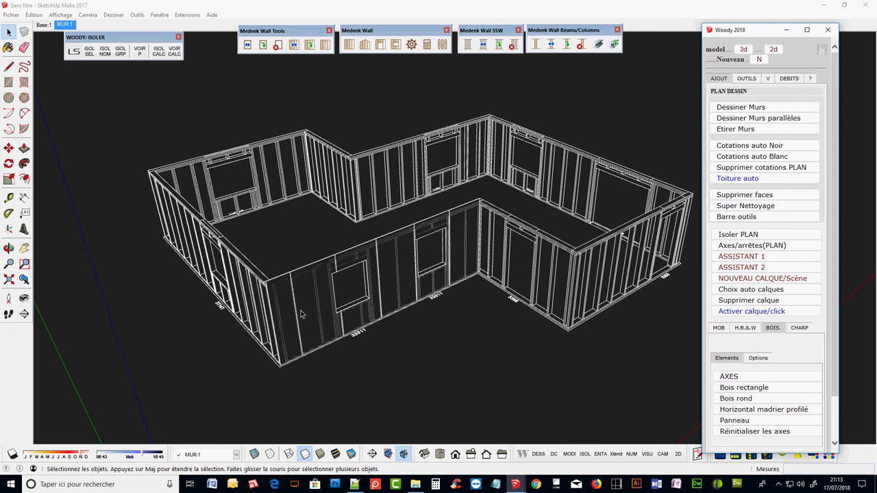
pyautogui.moveTo(302, 314); pyautogui.dragTo(322, 309, button='middle')
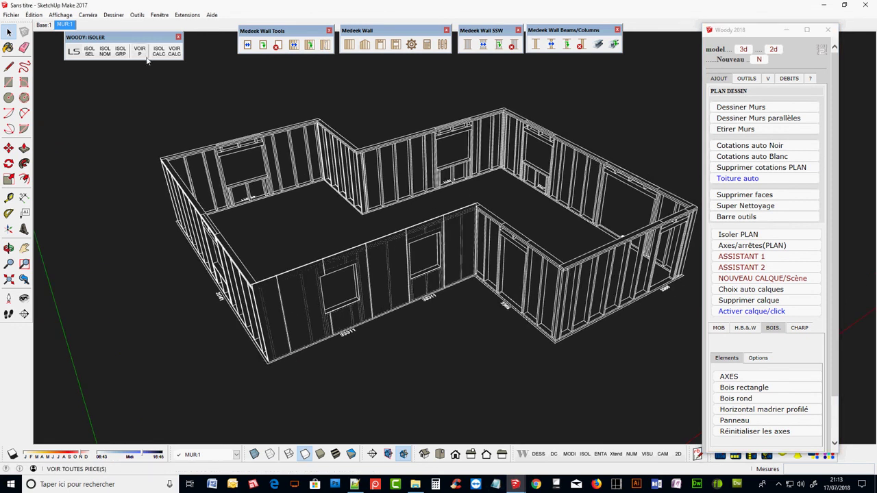
# Isolate the pan 01 wall panel by its detail group.
pyautogui.click(121, 52)
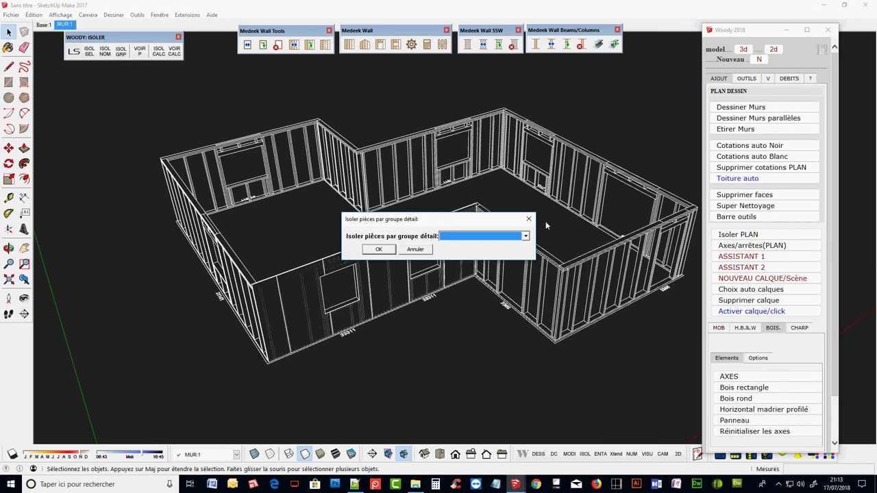
pyautogui.click(525, 237)
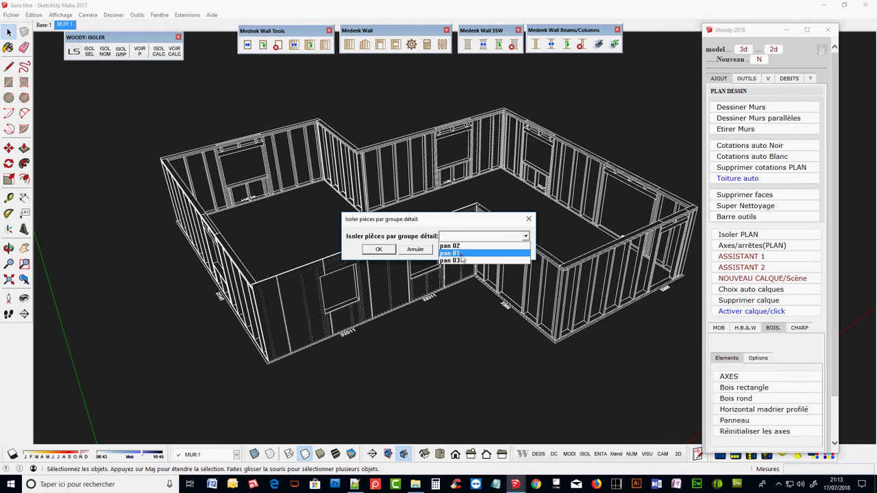
pyautogui.click(457, 249)
pyautogui.click(381, 249)
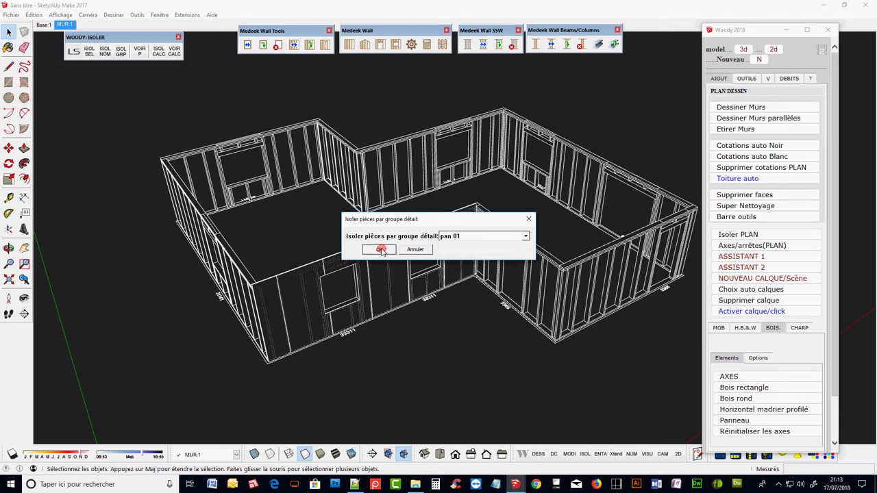
pyautogui.moveTo(295, 371)
pyautogui.mouseDown(button='middle')
pyautogui.moveTo(313, 327)
pyautogui.moveTo(366, 363)
pyautogui.mouseUp(button='middle')
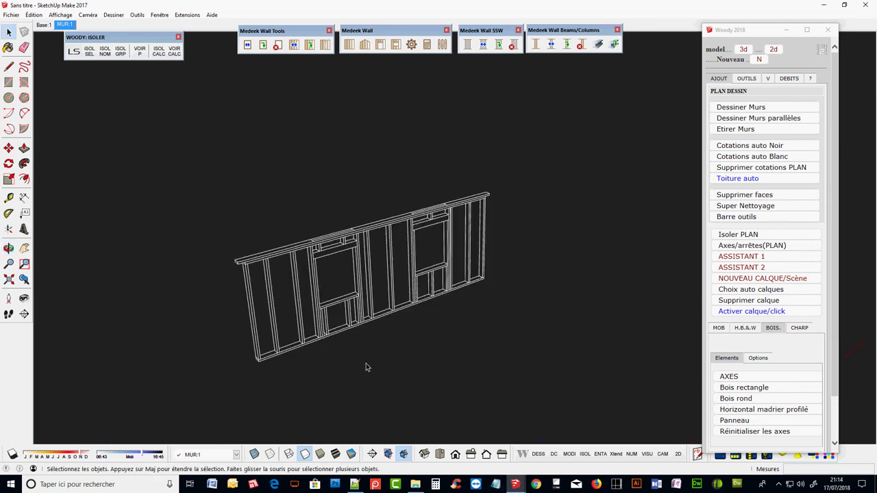
pyautogui.scroll(1, 366, 367)
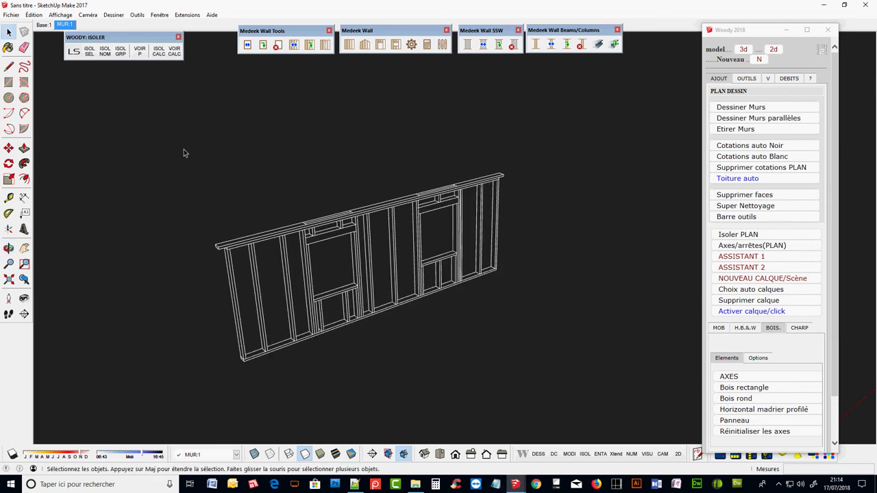
# Assign every piece of the isolated wall to the MUR:1 layer, then show the whole house again.
pyautogui.moveTo(153, 120); pyautogui.dragTo(554, 391)
pyautogui.click(569, 455)
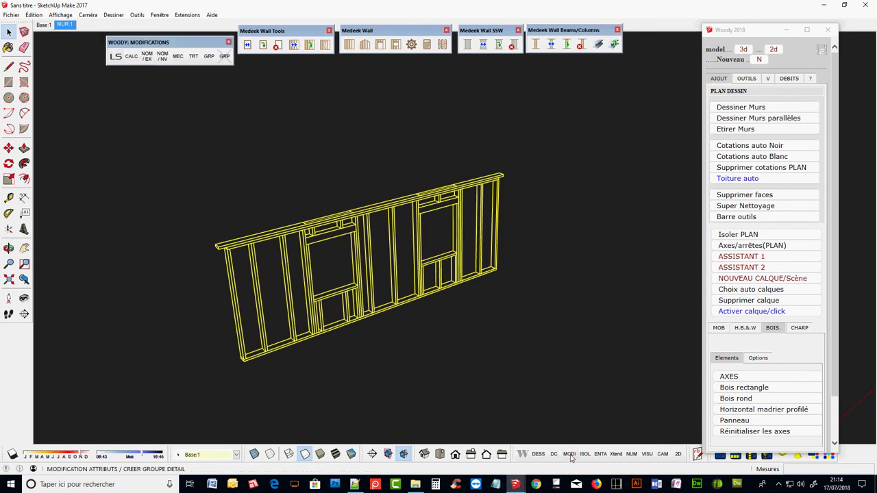
pyautogui.click(132, 58)
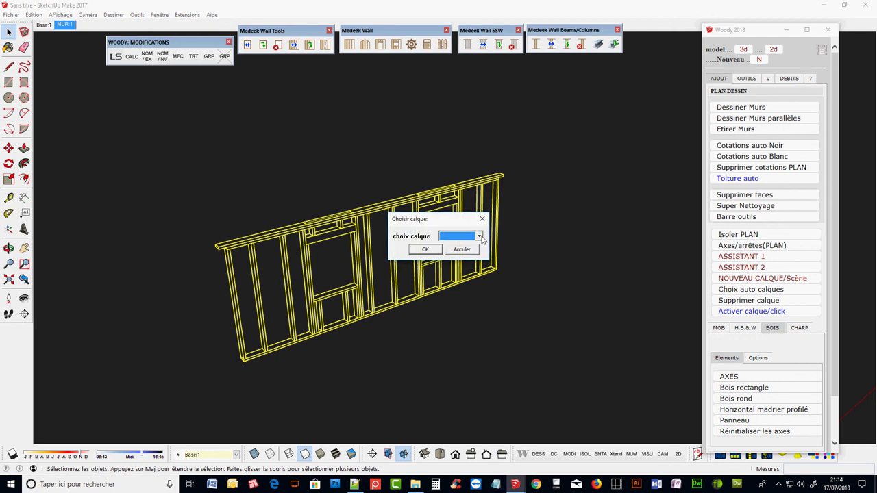
pyautogui.click(479, 236)
pyautogui.click(464, 268)
pyautogui.click(424, 250)
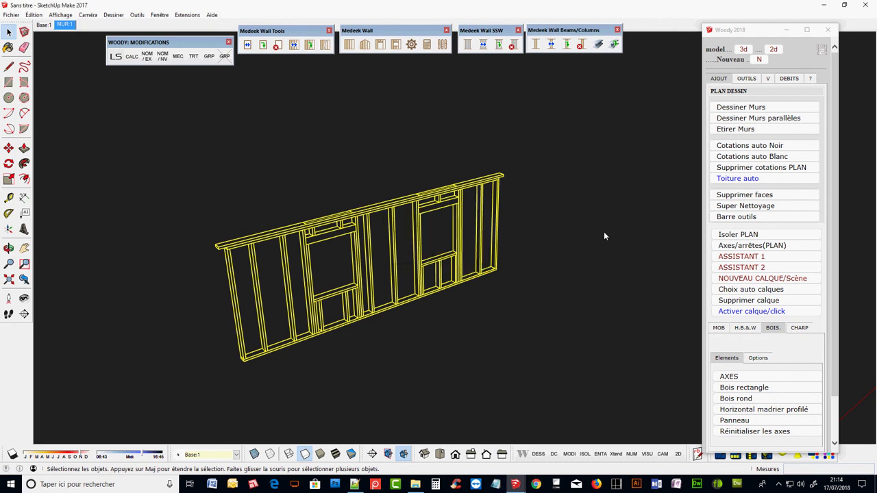
pyautogui.click(720, 237)
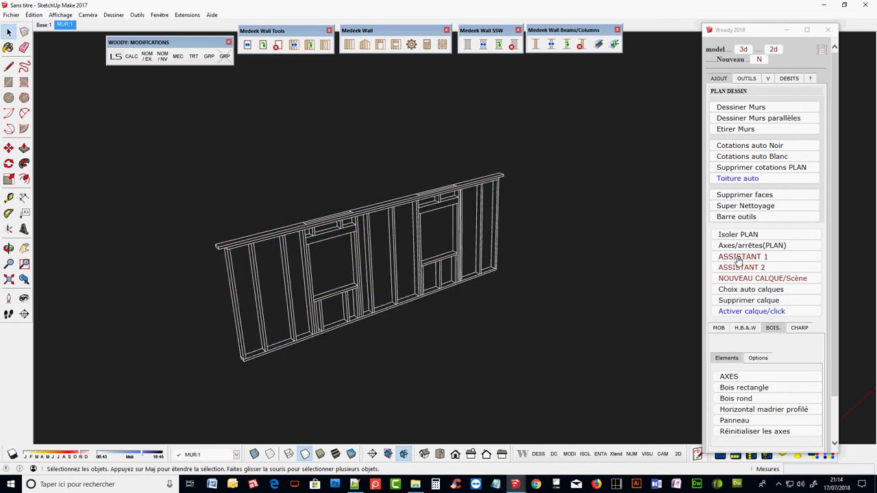
pyautogui.click(739, 260)
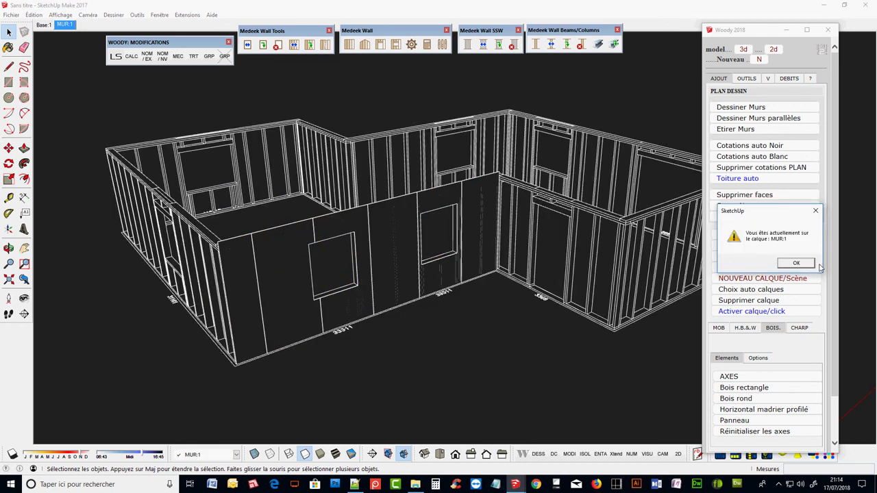
# Dismiss the active-layer message and orbit to view the wall frame from the front.
pyautogui.click(809, 264)
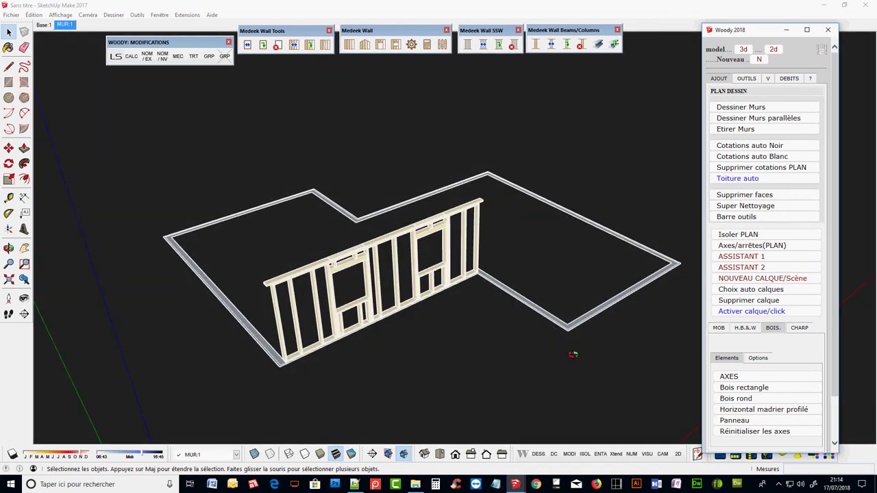
pyautogui.moveTo(573, 354)
pyautogui.mouseDown(button='middle')
pyautogui.moveTo(388, 265)
pyautogui.moveTo(594, 249)
pyautogui.mouseUp(button='middle')
pyautogui.scroll(3, 532, 241)
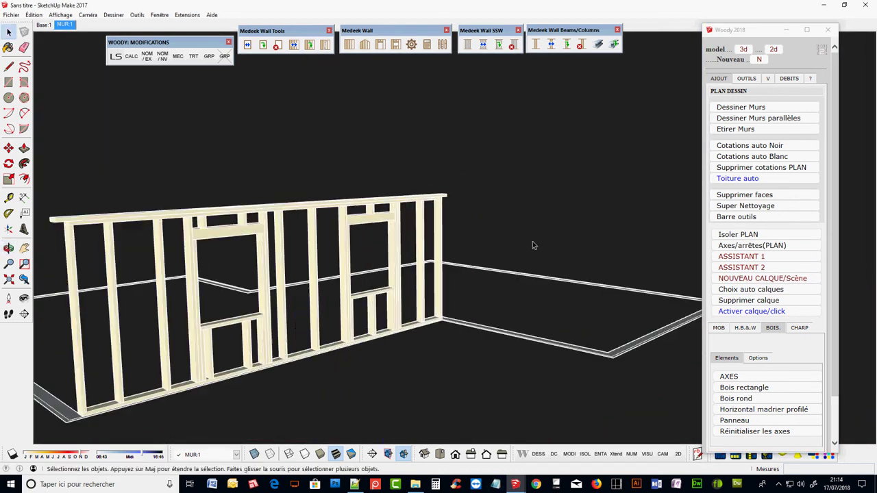
# Orbit the whole house in the Base:1 scene, then switch to the MUR:1 scene showing the wall alone.
pyautogui.click(42, 25)
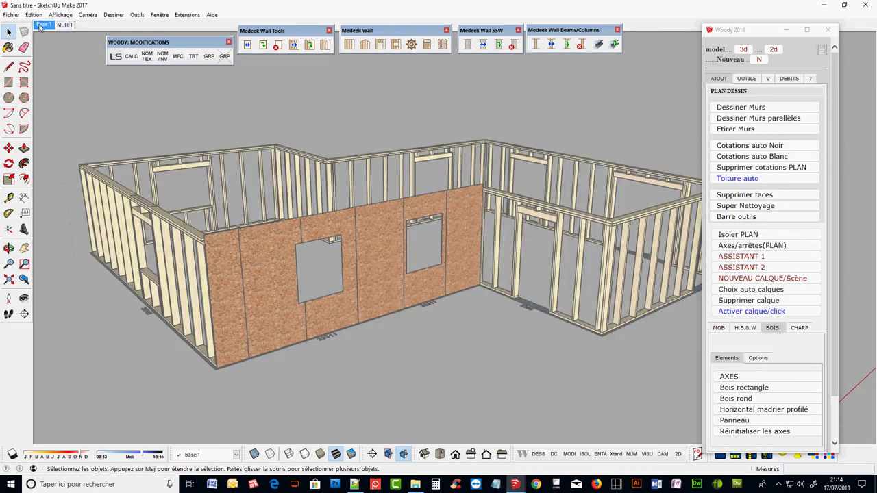
pyautogui.click(42, 26)
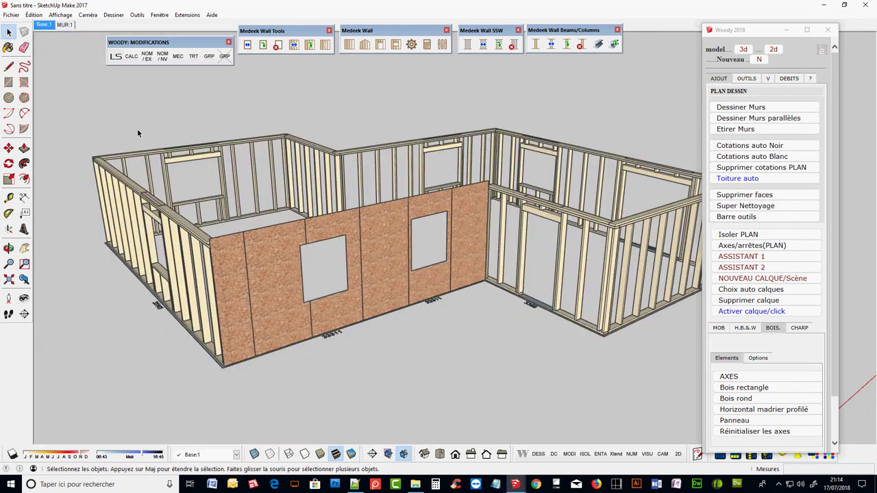
pyautogui.moveTo(137, 128)
pyautogui.mouseDown(button='middle')
pyautogui.moveTo(299, 231)
pyautogui.moveTo(74, 190)
pyautogui.mouseUp(button='middle')
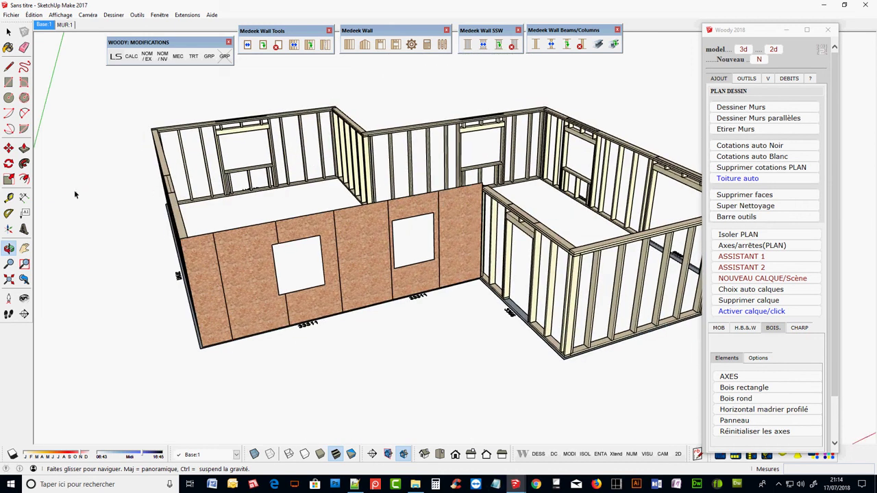
pyautogui.press('space')
pyautogui.click(322, 336)
pyautogui.scroll(-2, 231, 293)
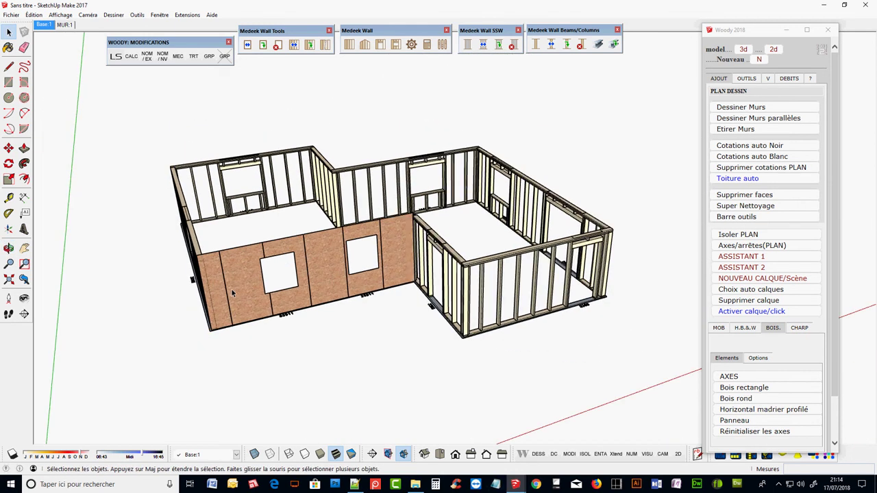
pyautogui.click(64, 25)
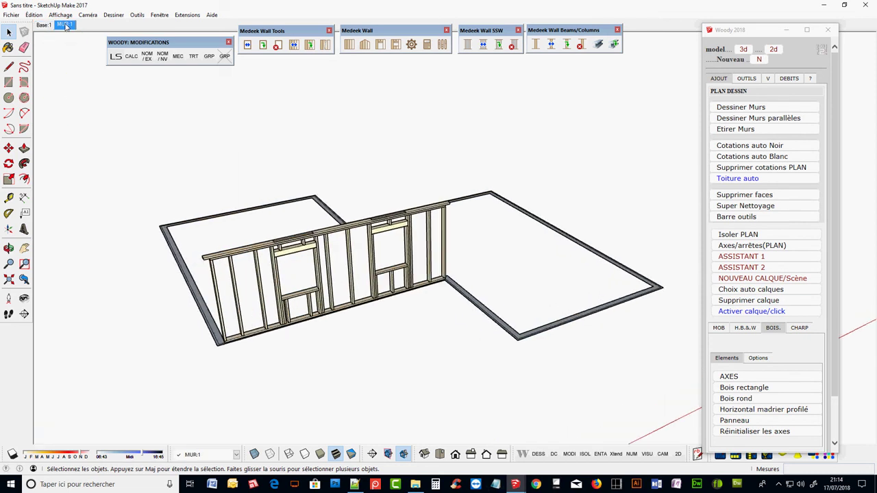